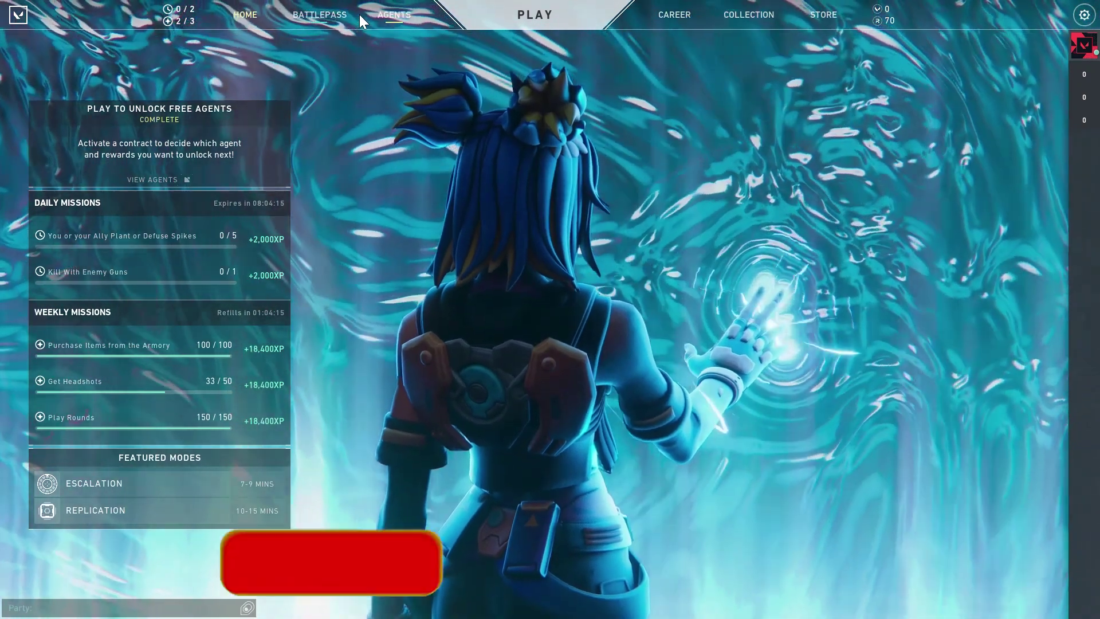
mouse_move(394, 15)
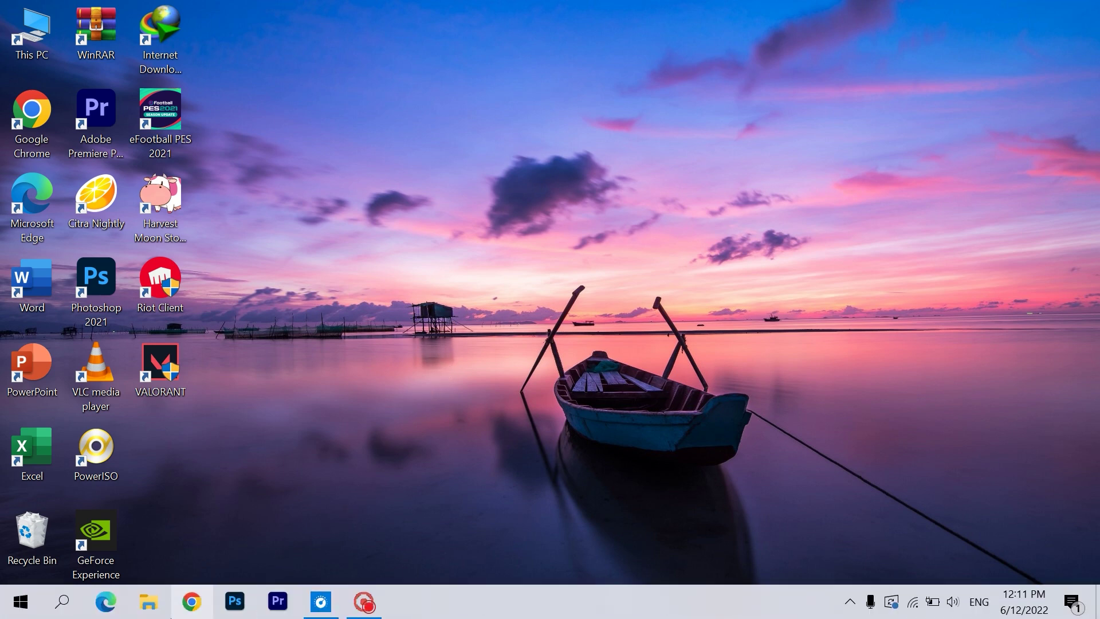
- Open Google Chrome, search Google for "core i5 11400 driver" and open Intel's Core i5-11400 downloads page
left_click(191, 602)
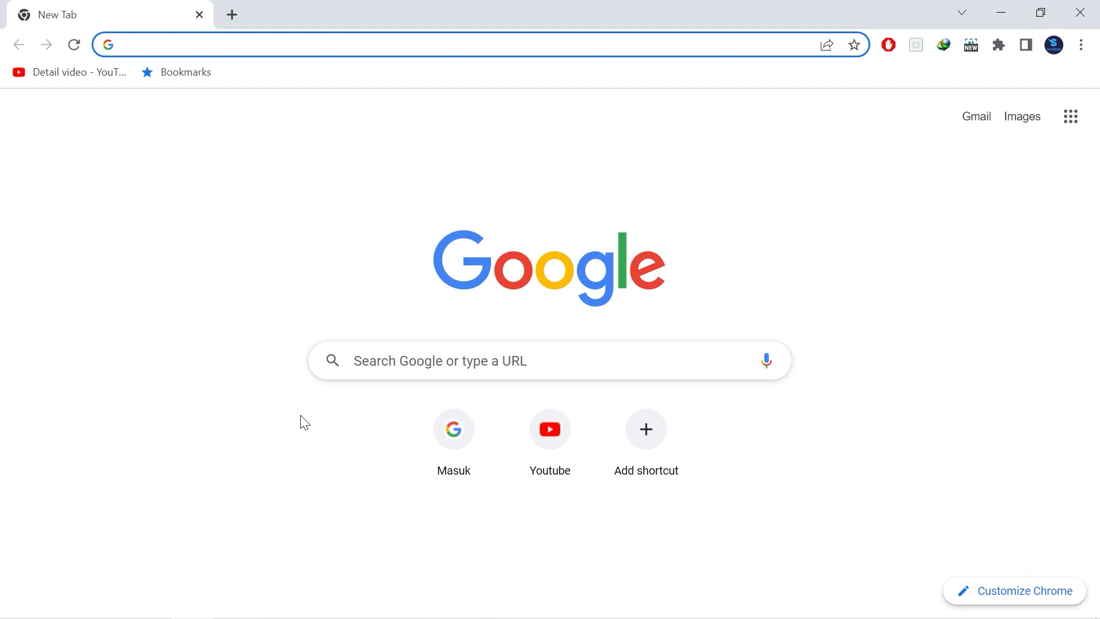
left_click(371, 407)
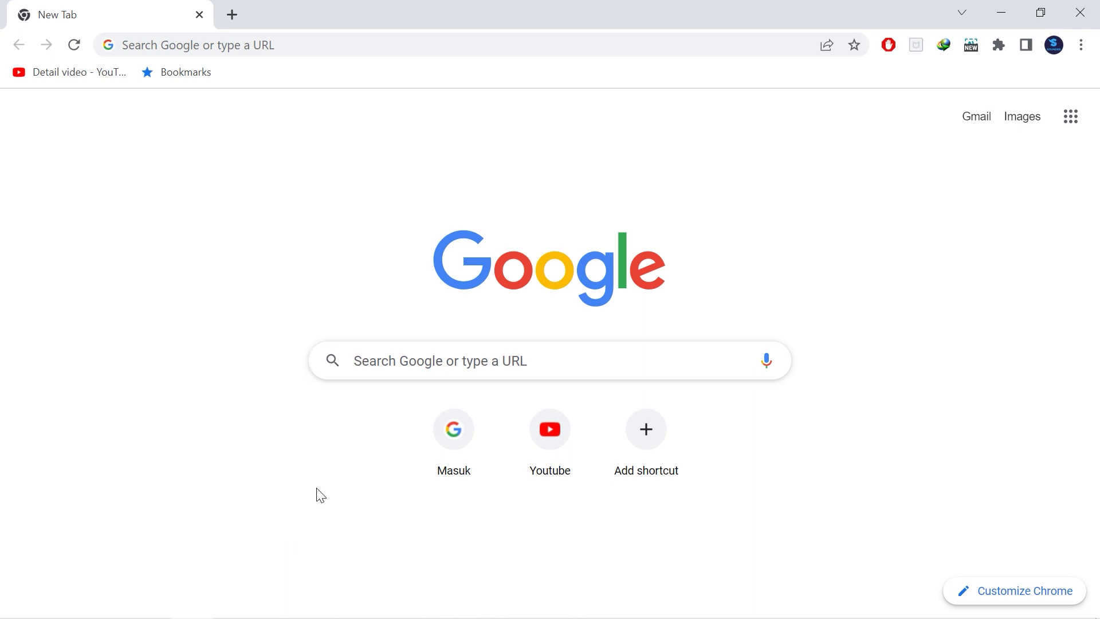
type("core i5 11400 driver")
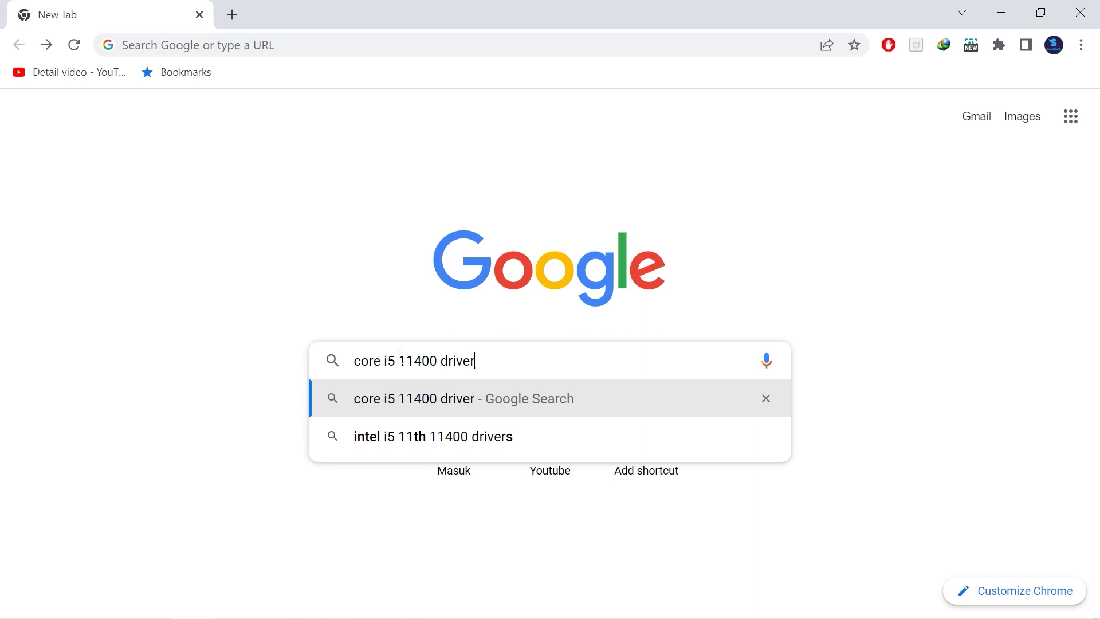
key("Return")
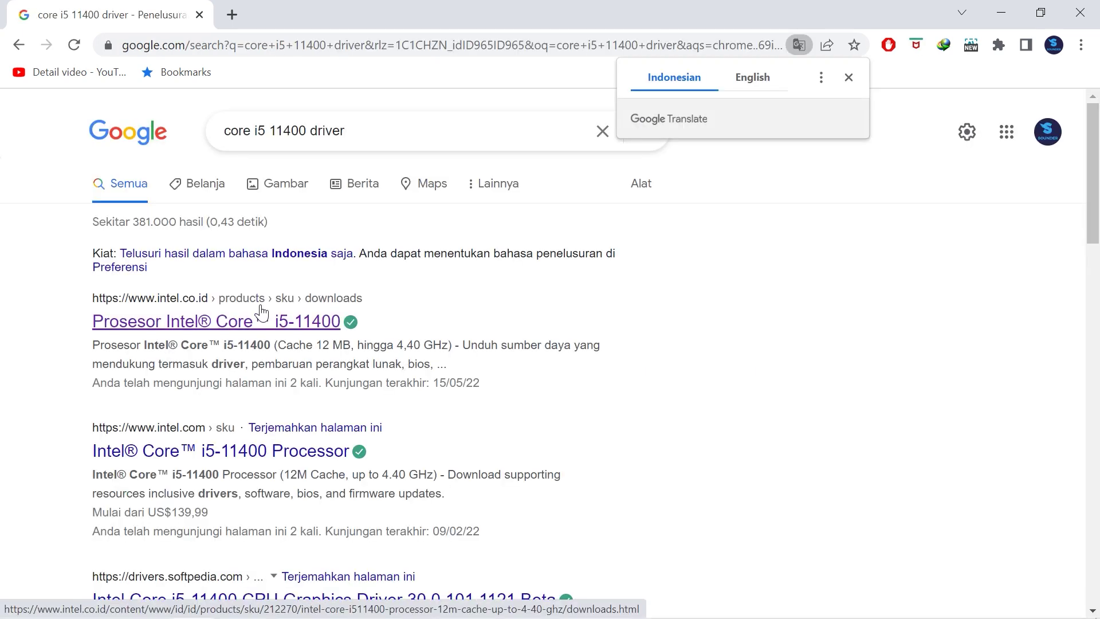
left_click(203, 321)
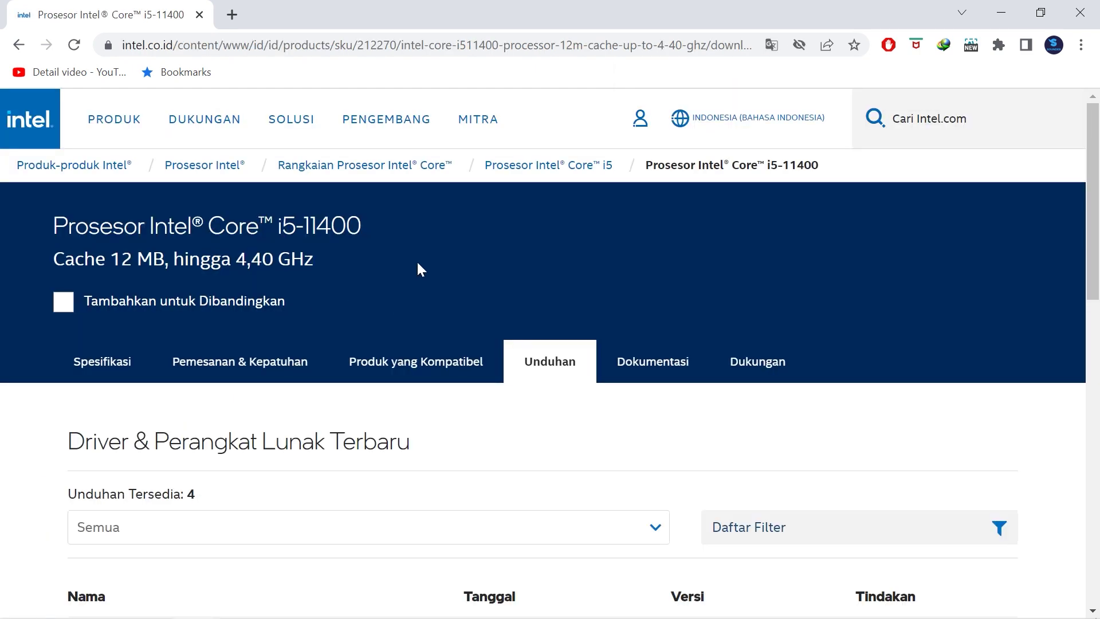
- Examine the available driver downloads for the Core i5-11400, including the details of the Intel Graphics – Windows DCH Drivers entry
scroll(408, 318, "down", 2)
scroll(411, 322, "down", 4)
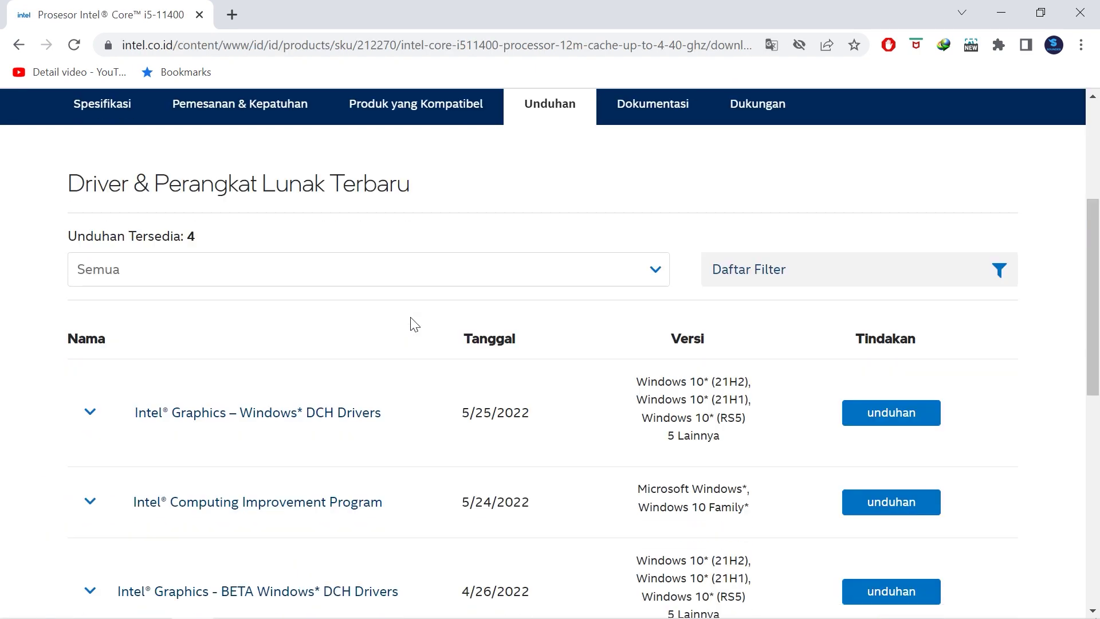
scroll(413, 308, "up", 3)
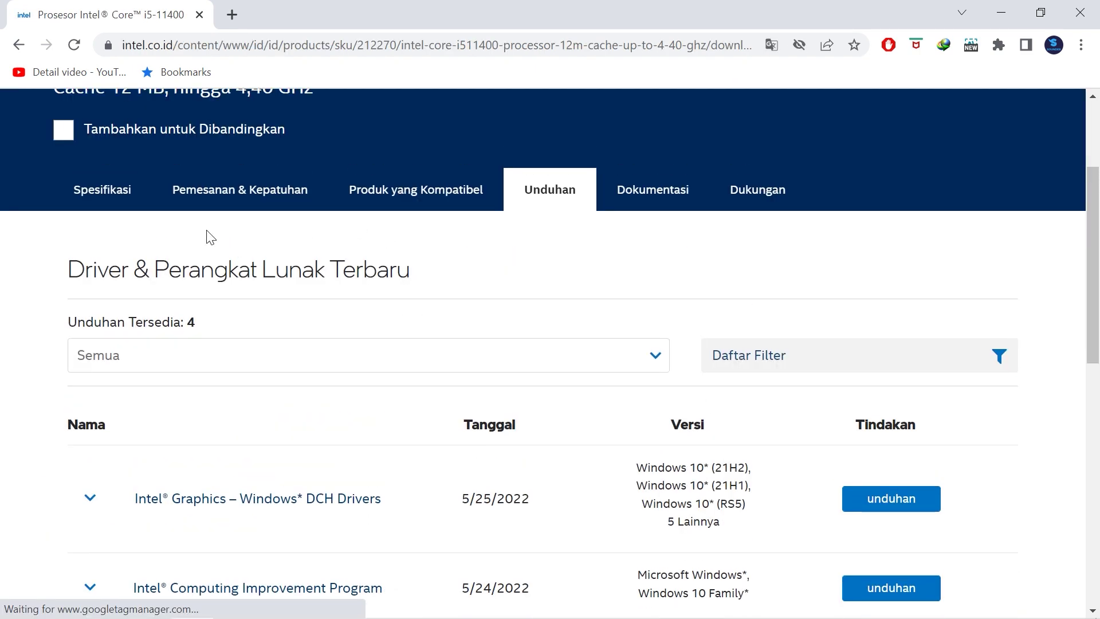
scroll(195, 269, "down", 3)
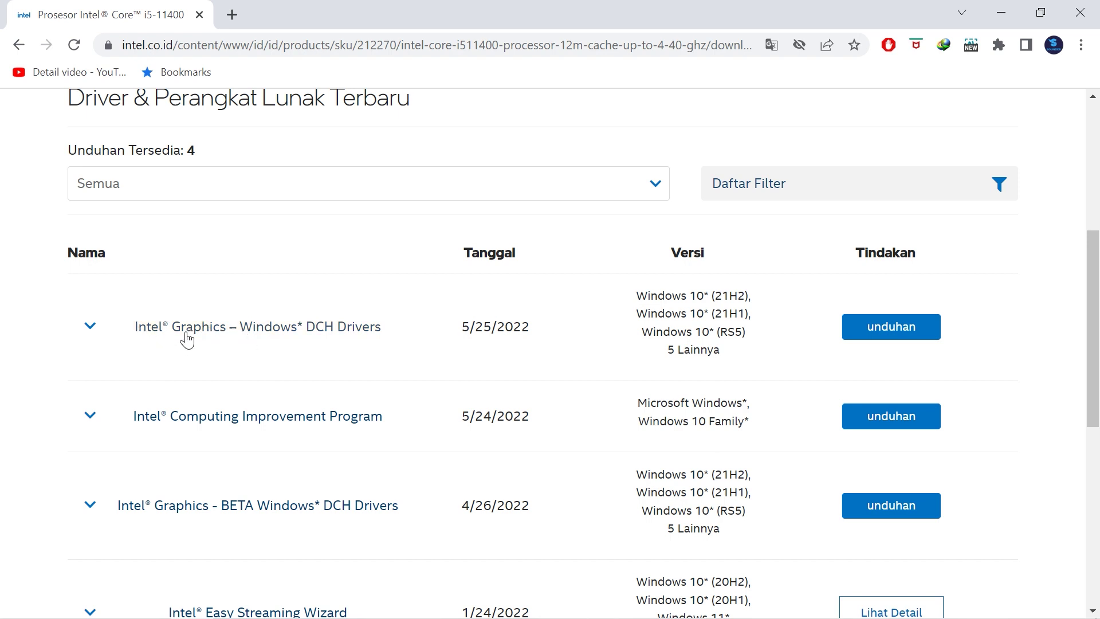
left_click(90, 328)
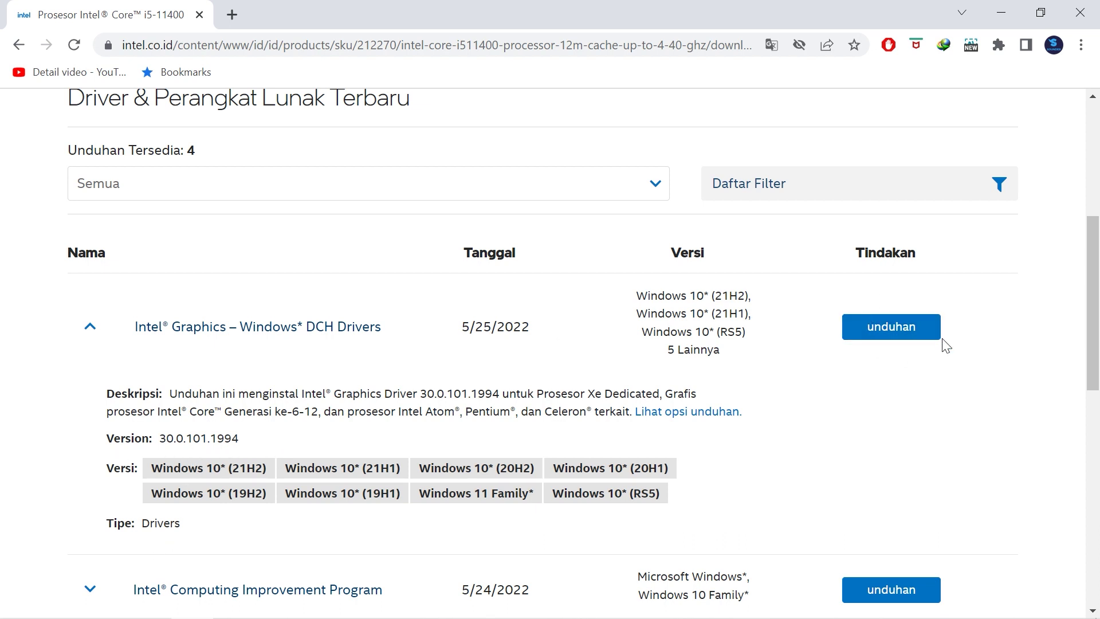
left_click(90, 326)
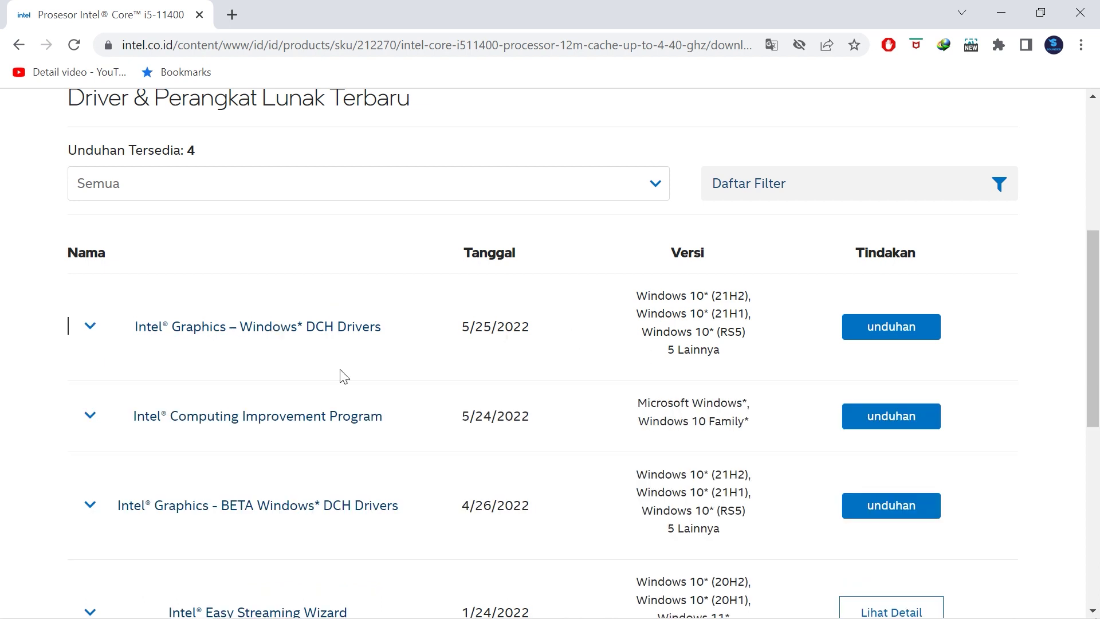
scroll(293, 273, "down", 1)
scroll(247, 263, "down", 3)
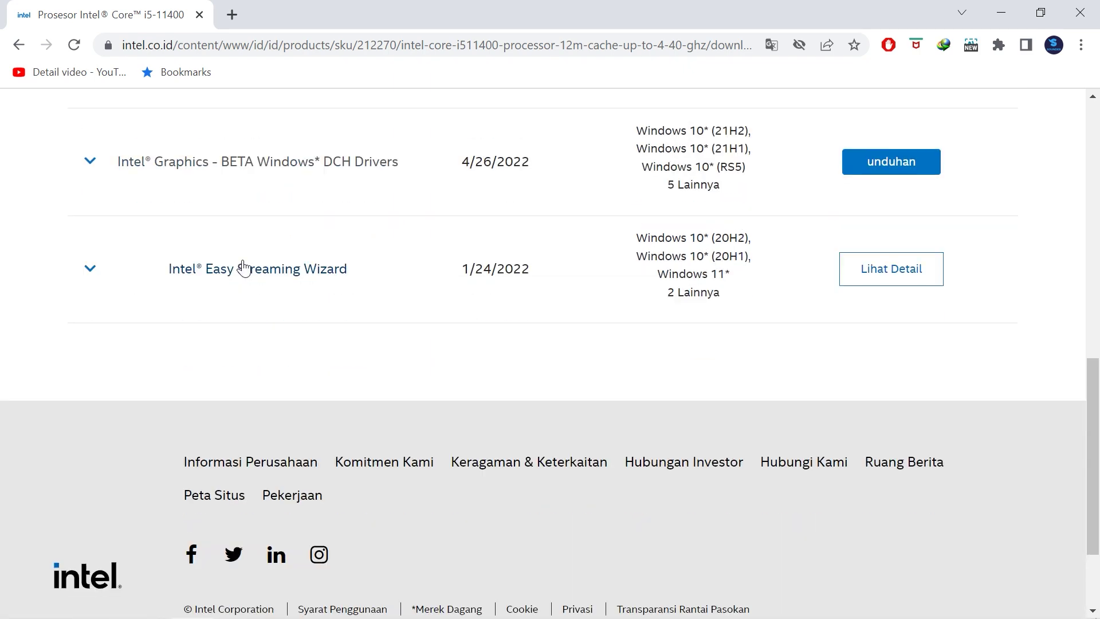
scroll(264, 229, "up", 6)
scroll(240, 493, "down", 5)
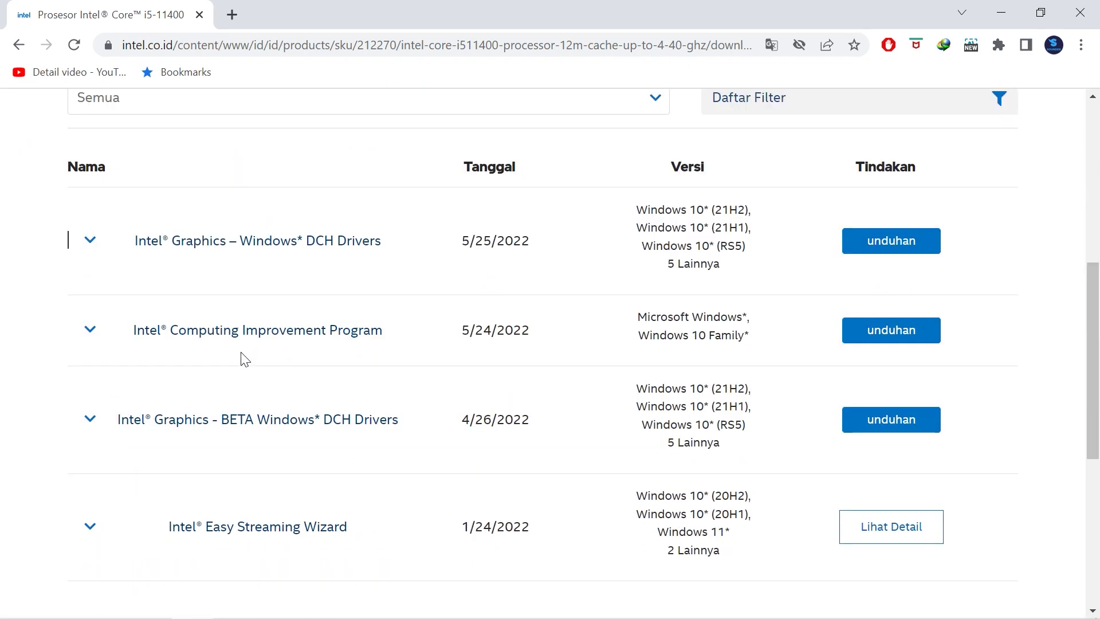
scroll(939, 257, "up", 1)
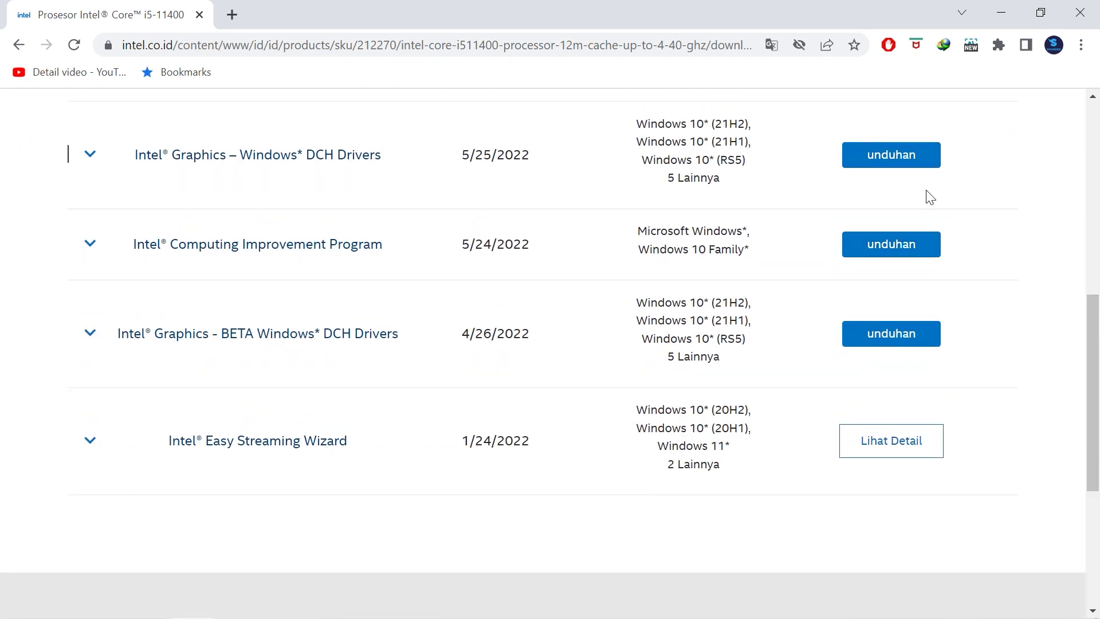
scroll(828, 276, "up", 3)
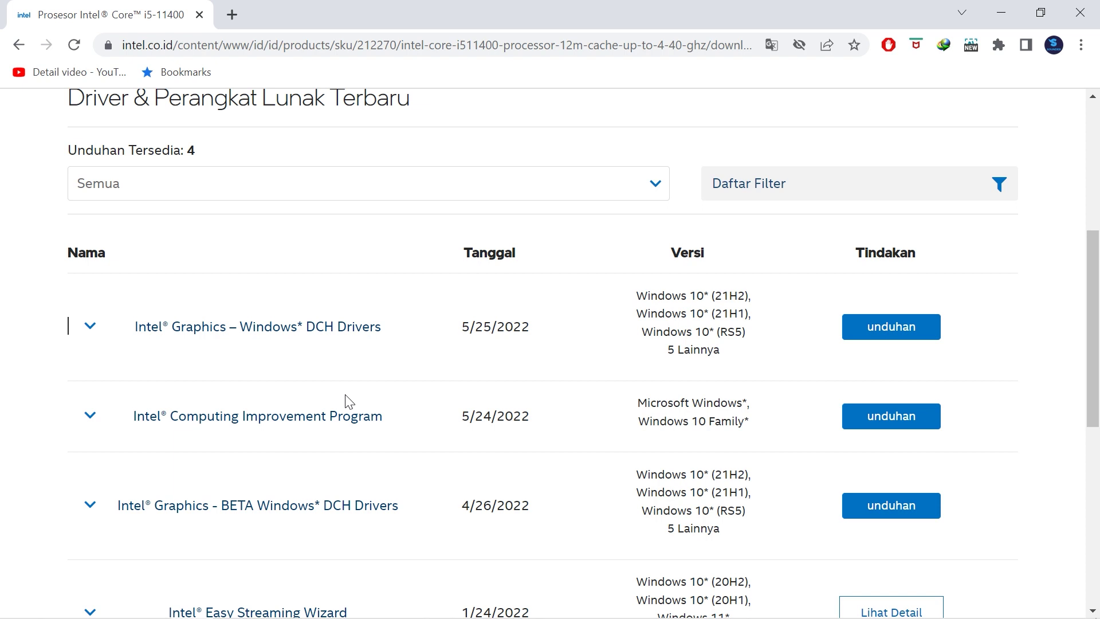
- Search Google for "rtx 3060 driver" in a new window and reach NVIDIA's GeForce Drivers page through the RTX 3060 Game Ready Driver article
key("ctrl+n")
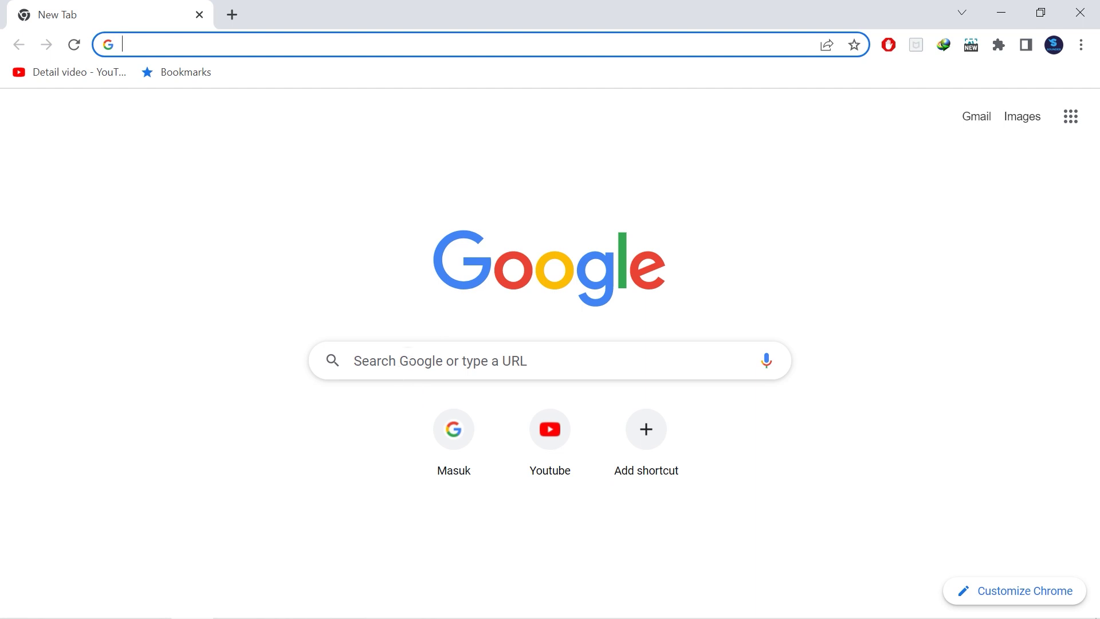
left_click(392, 359)
type("rtx 3060 driver")
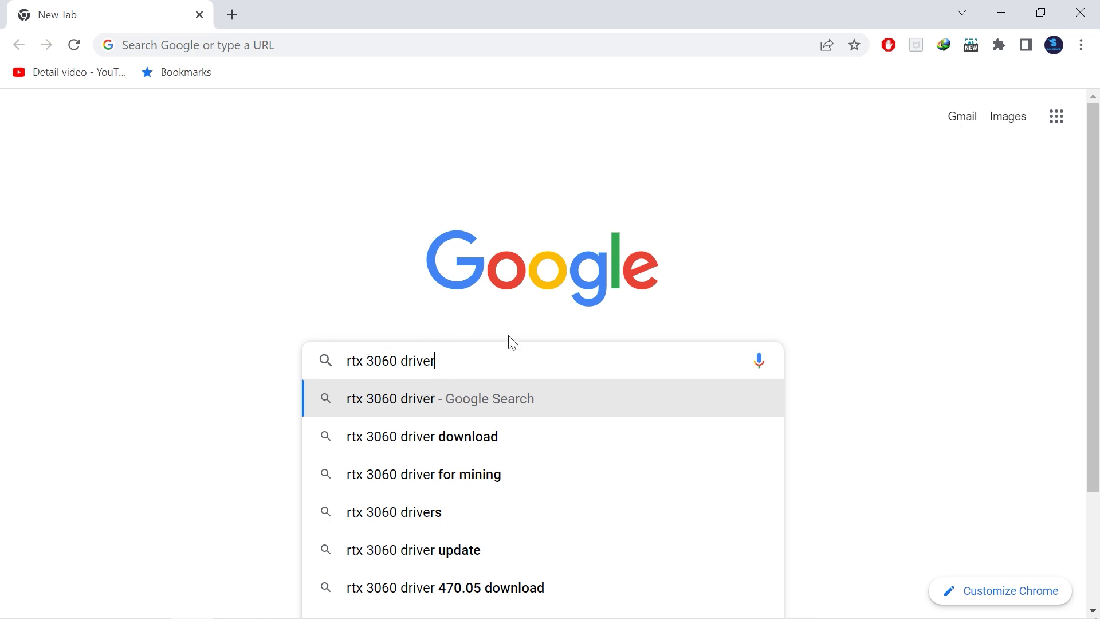
key("Return")
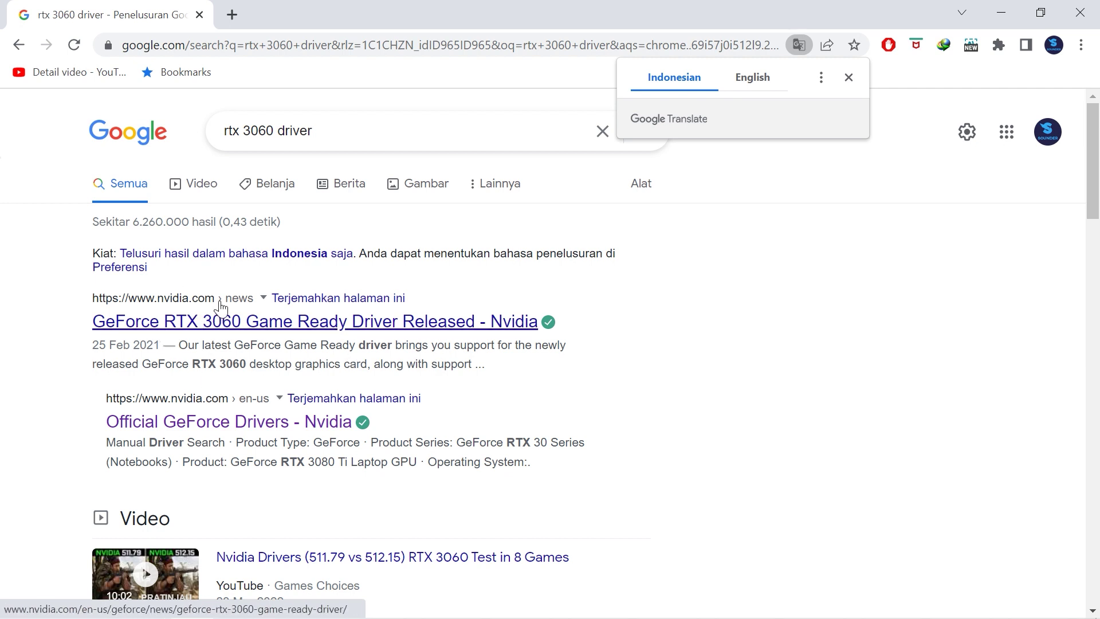
left_click(160, 331)
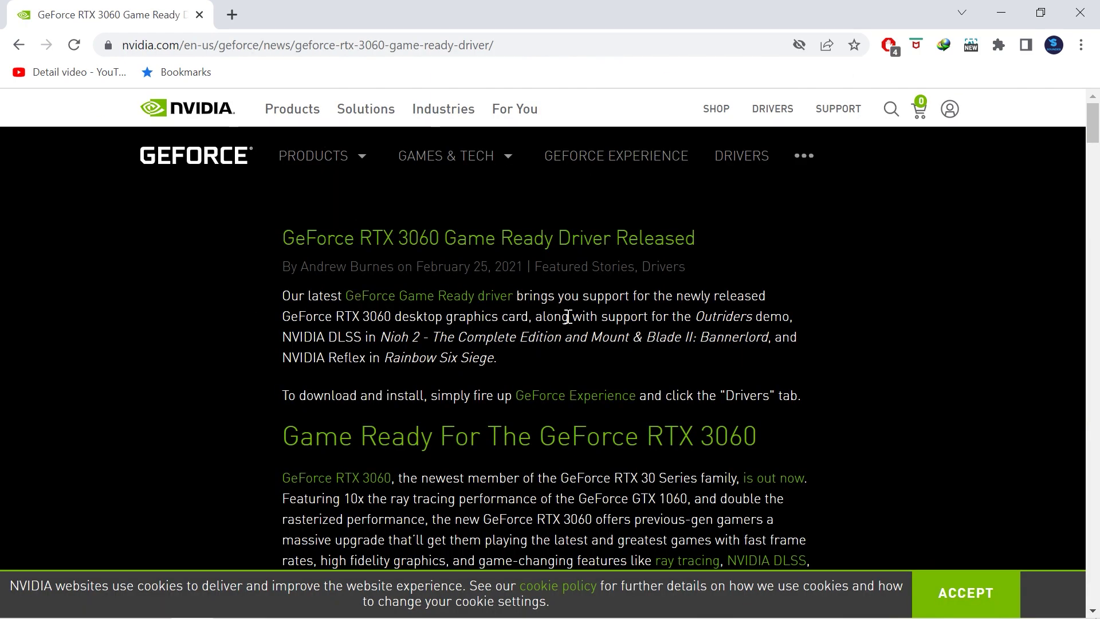
left_click(744, 157)
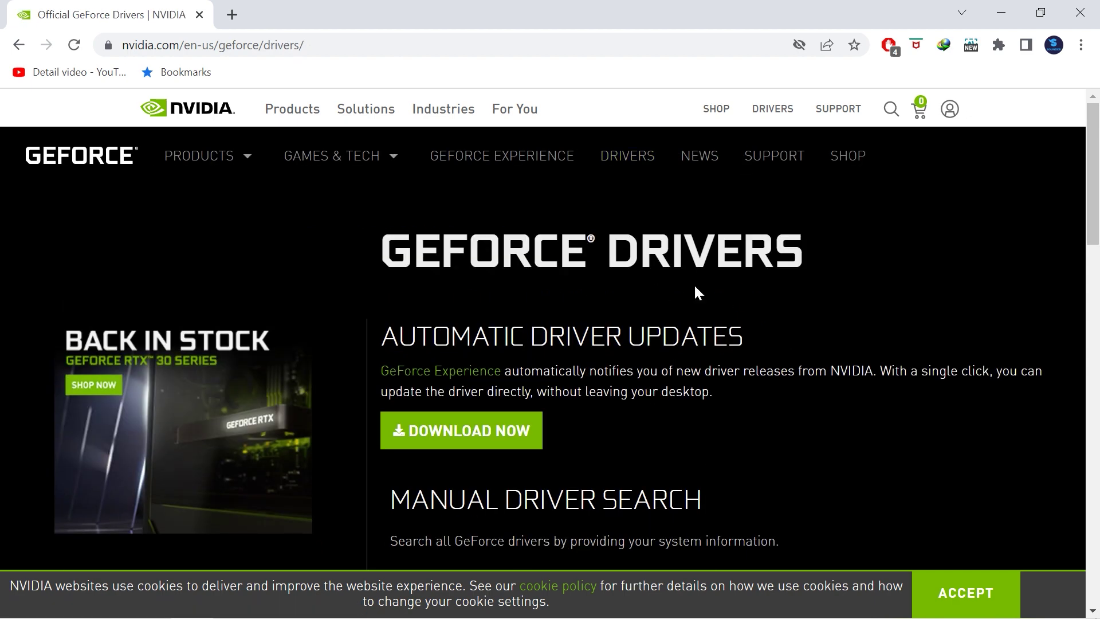
- Run a manual driver search for the GeForce RTX 3060 Laptop GPU and look through the driver results
scroll(696, 284, "down", 5)
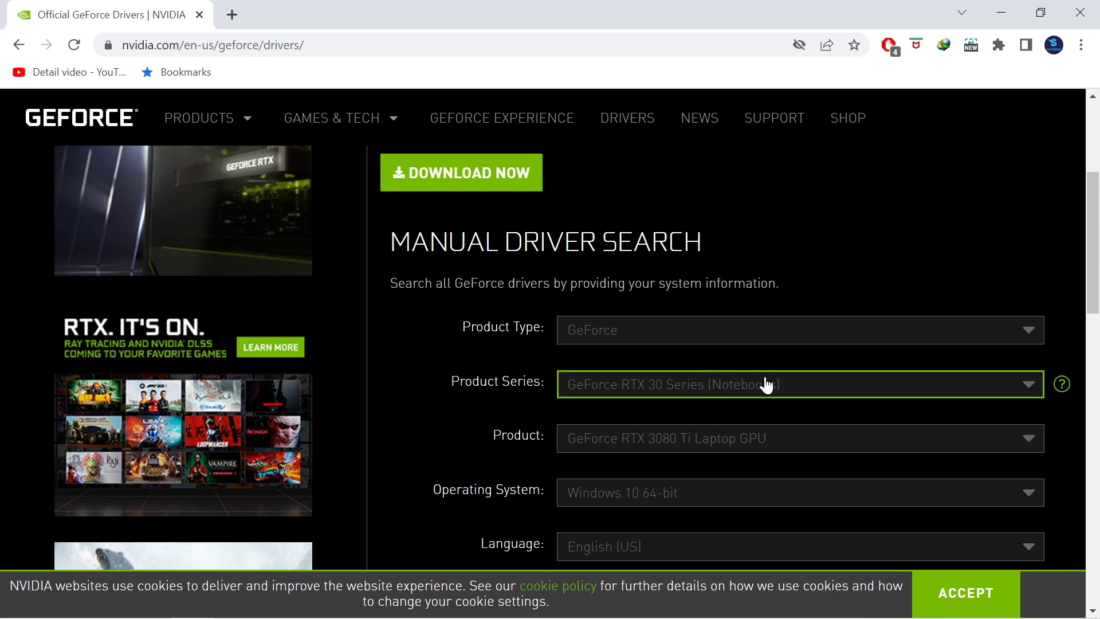
scroll(751, 370, "down", 2)
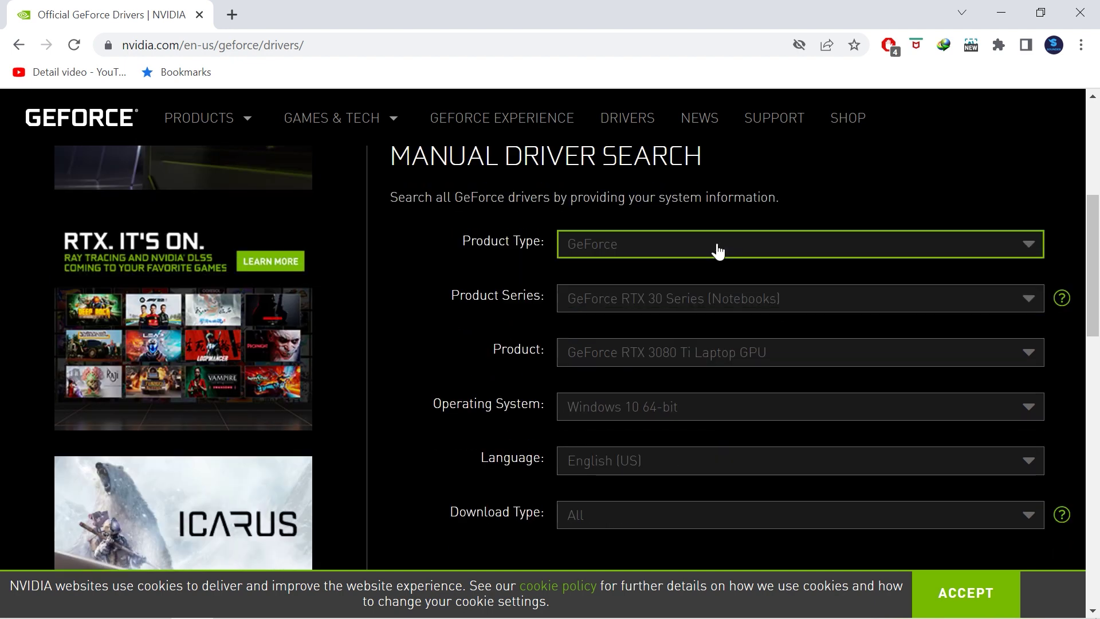
left_click(716, 359)
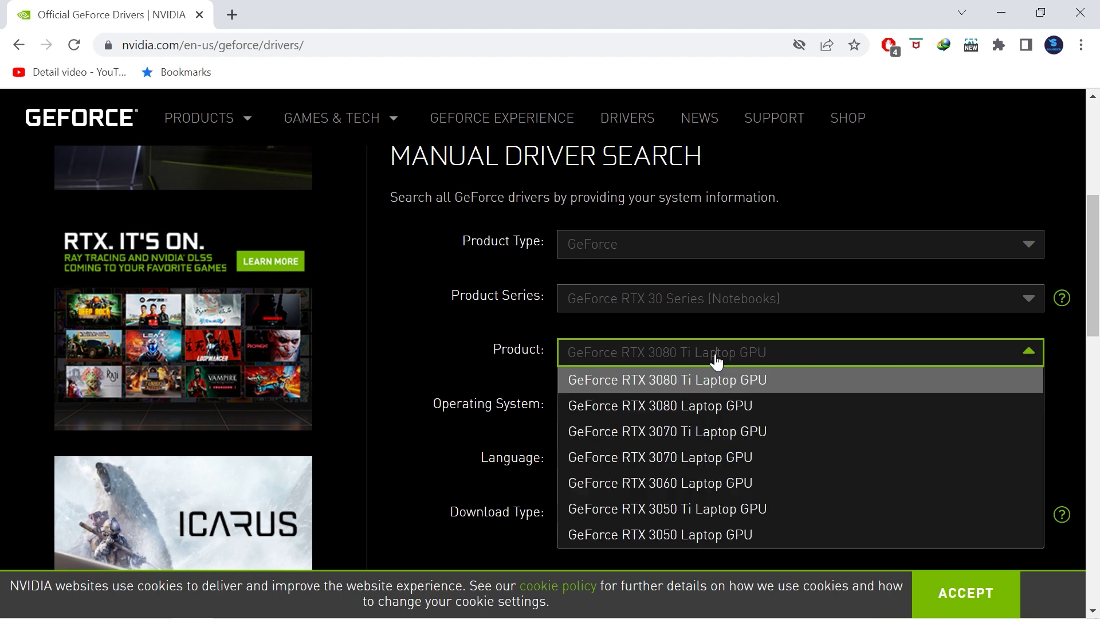
left_click(693, 482)
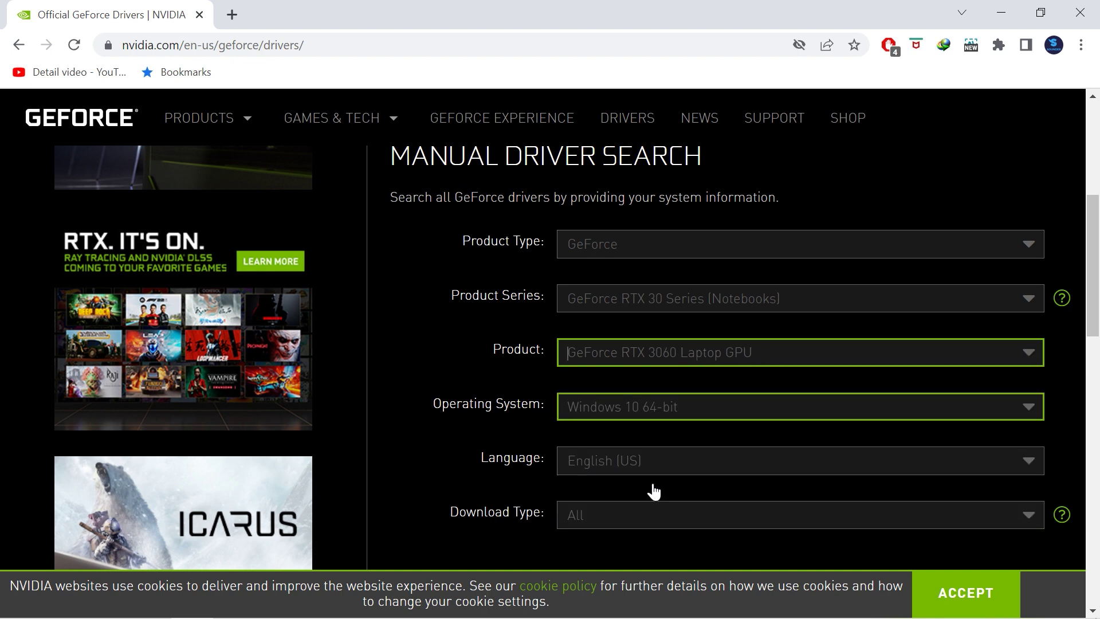
scroll(647, 372, "down", 4)
scroll(701, 246, "up", 1)
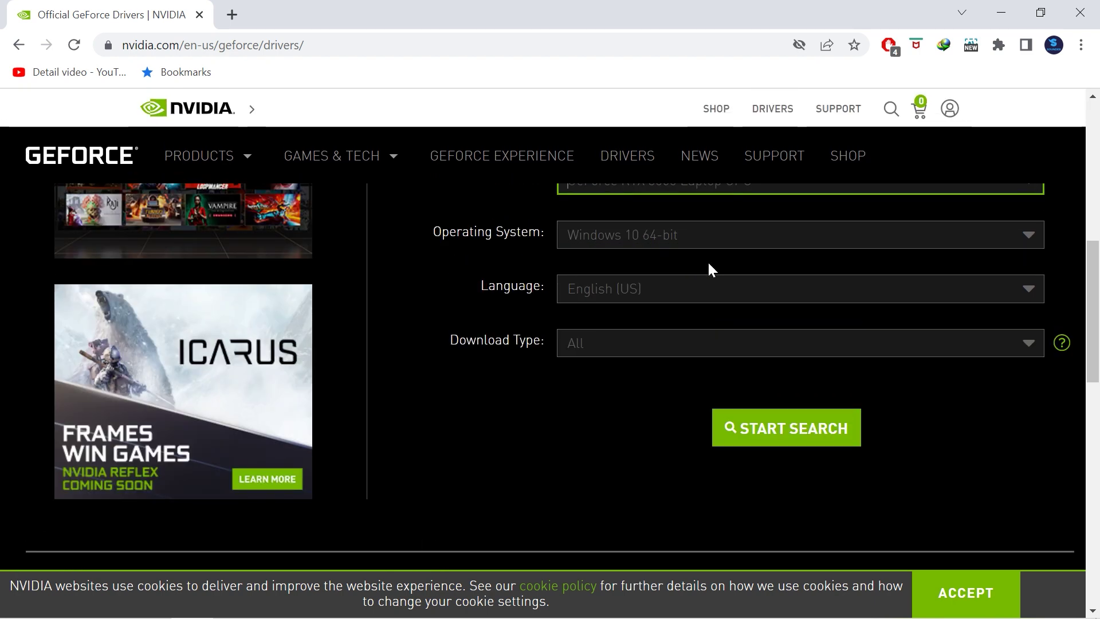
left_click(775, 428)
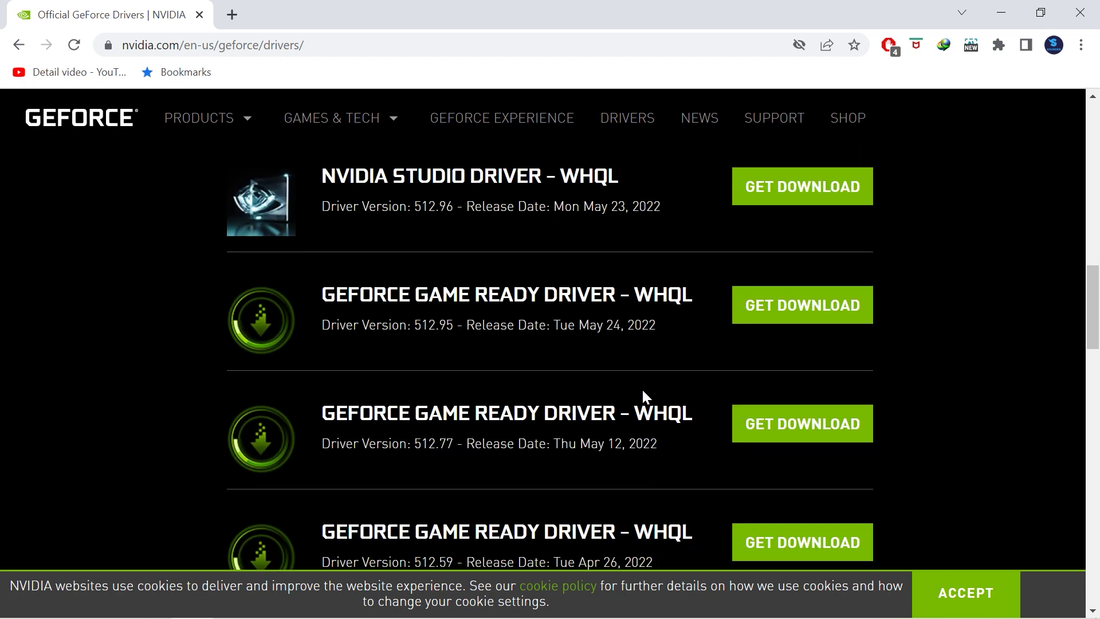
scroll(642, 389, "up", 5)
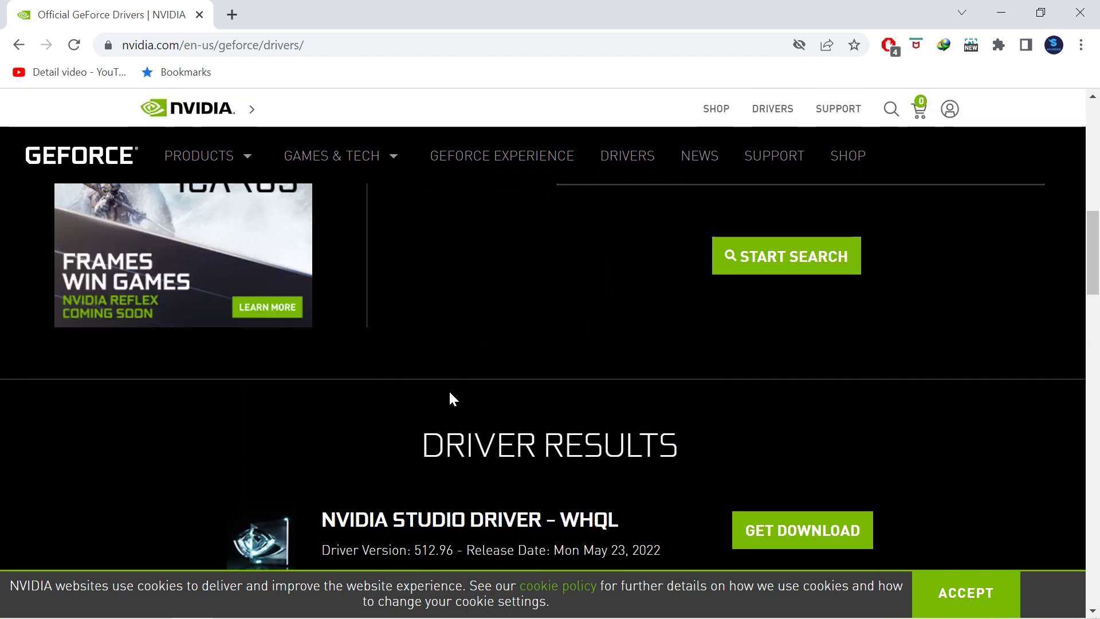
scroll(450, 395, "down", 3)
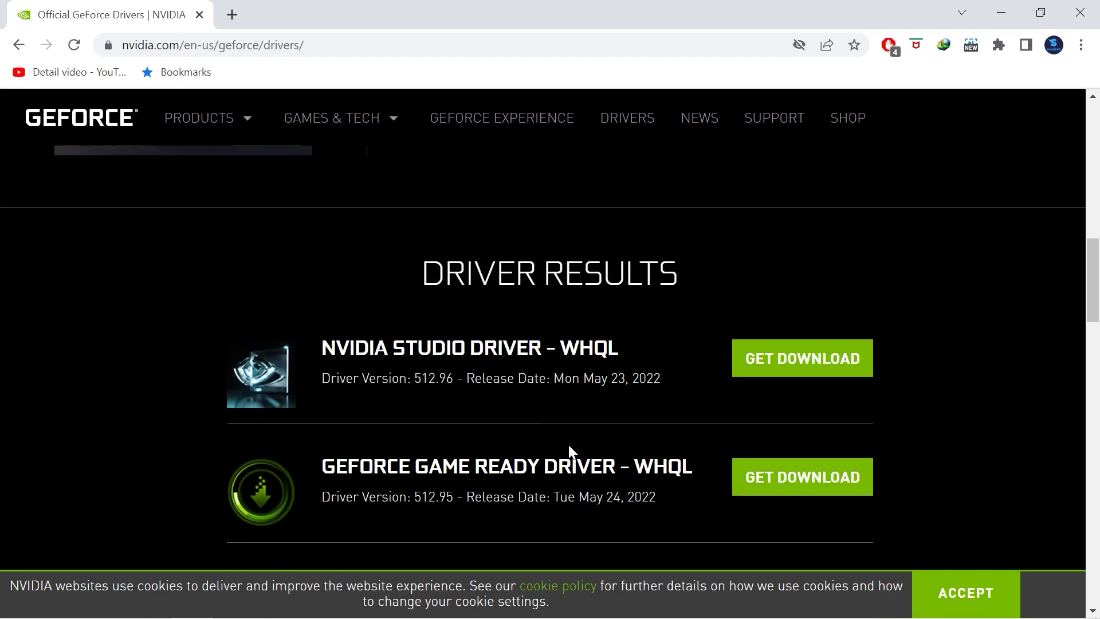
scroll(512, 414, "down", 2)
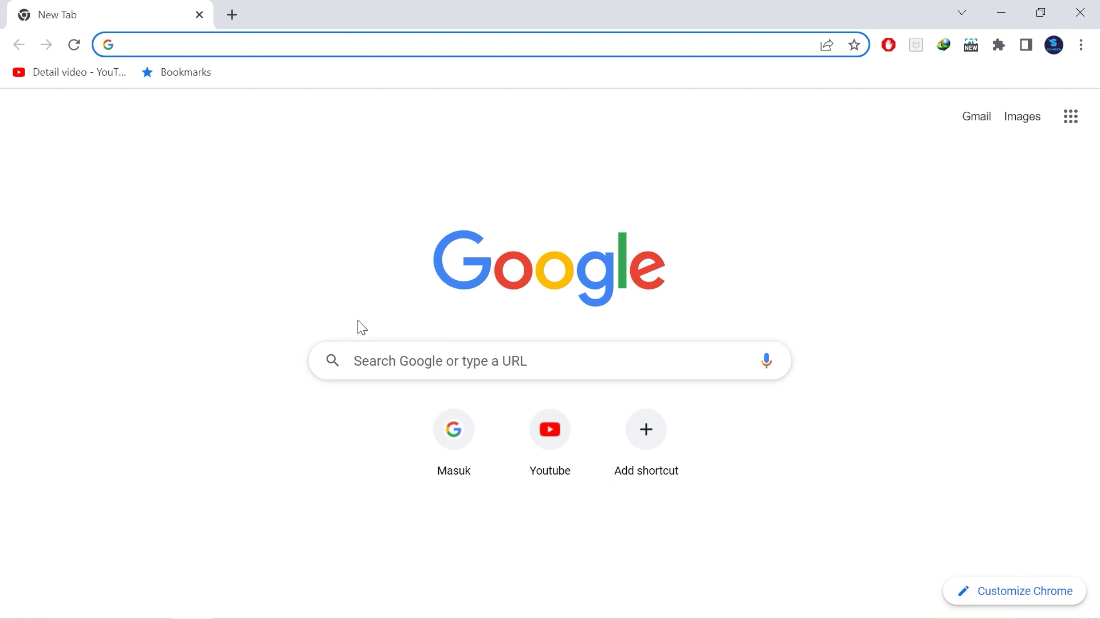
- Search Google for "amd driver support", open the AMD Drivers and Support page and look through its product category list
left_click(381, 361)
type("amd driver support")
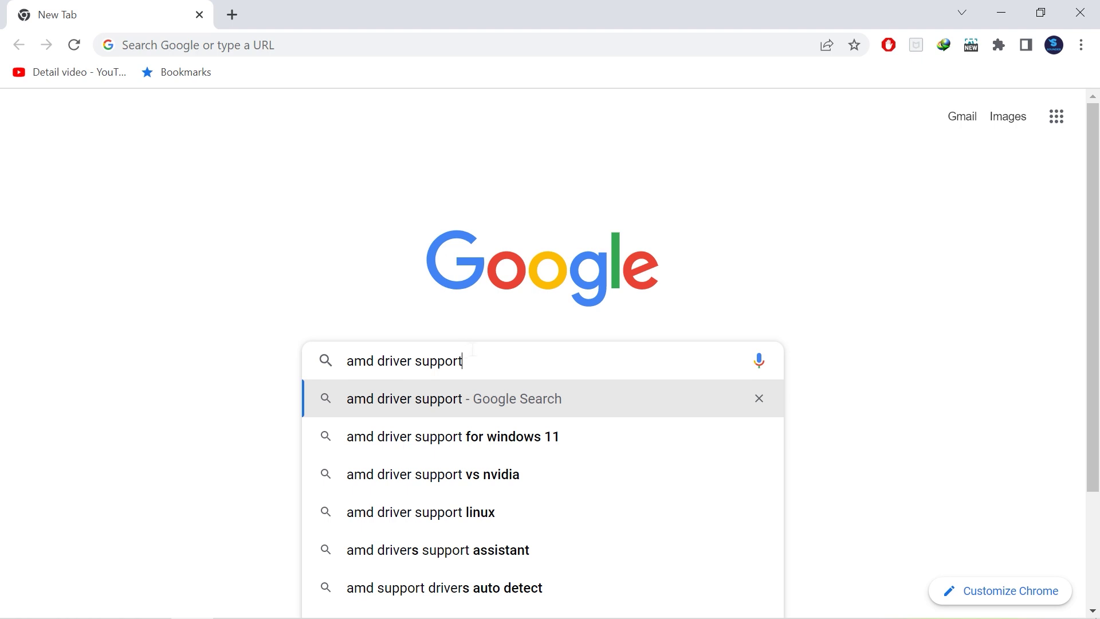
key("Return")
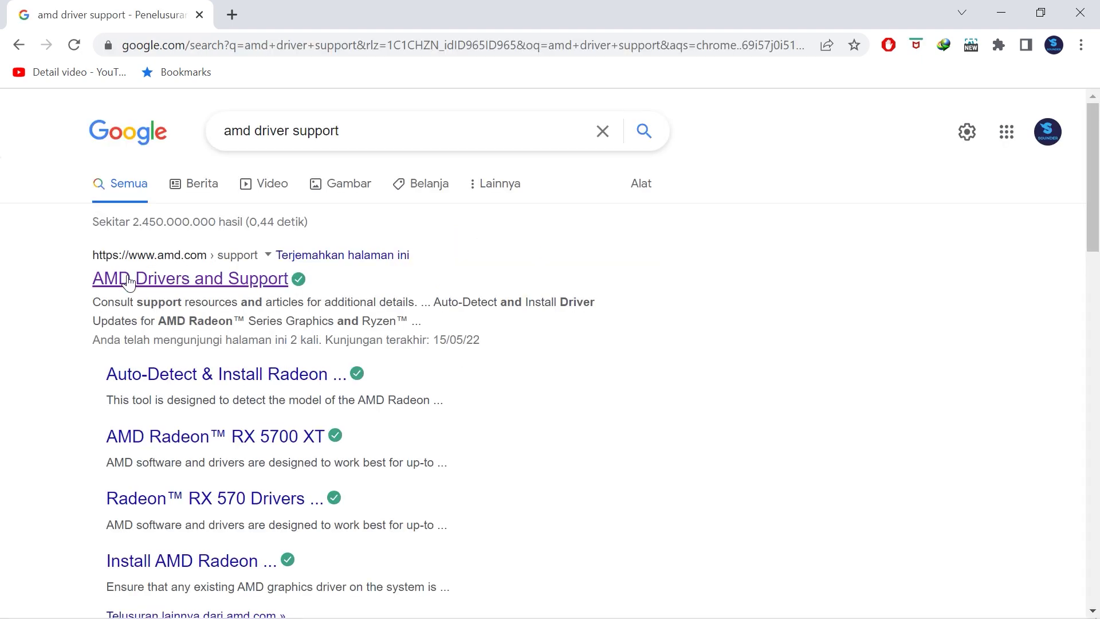
left_click(167, 279)
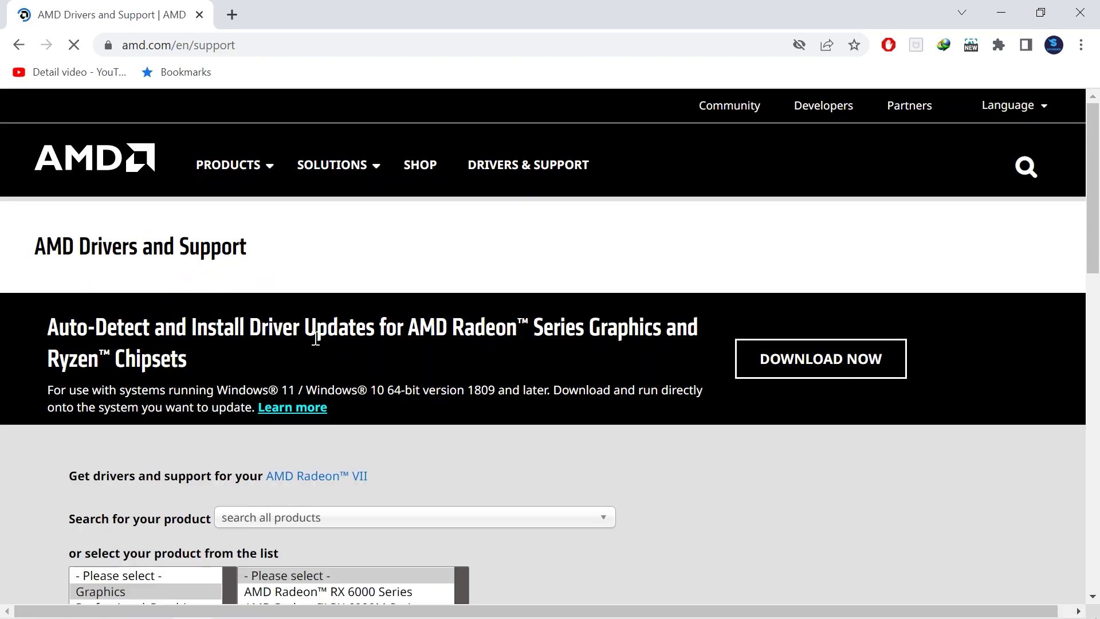
mouse_move(332, 165)
mouse_move(430, 284)
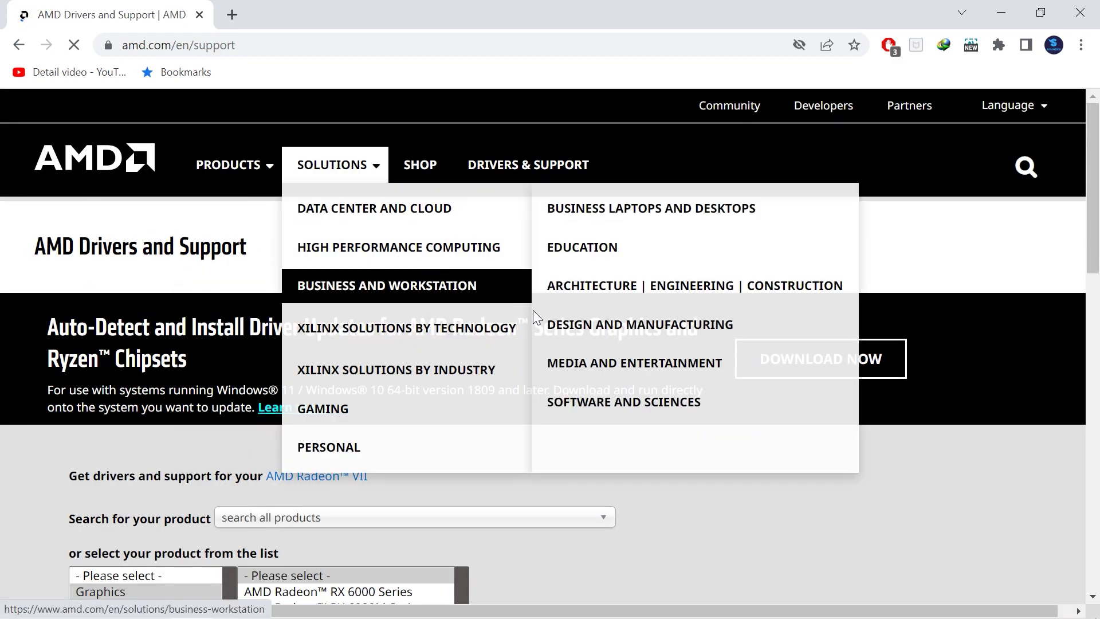
scroll(404, 554, "down", 3)
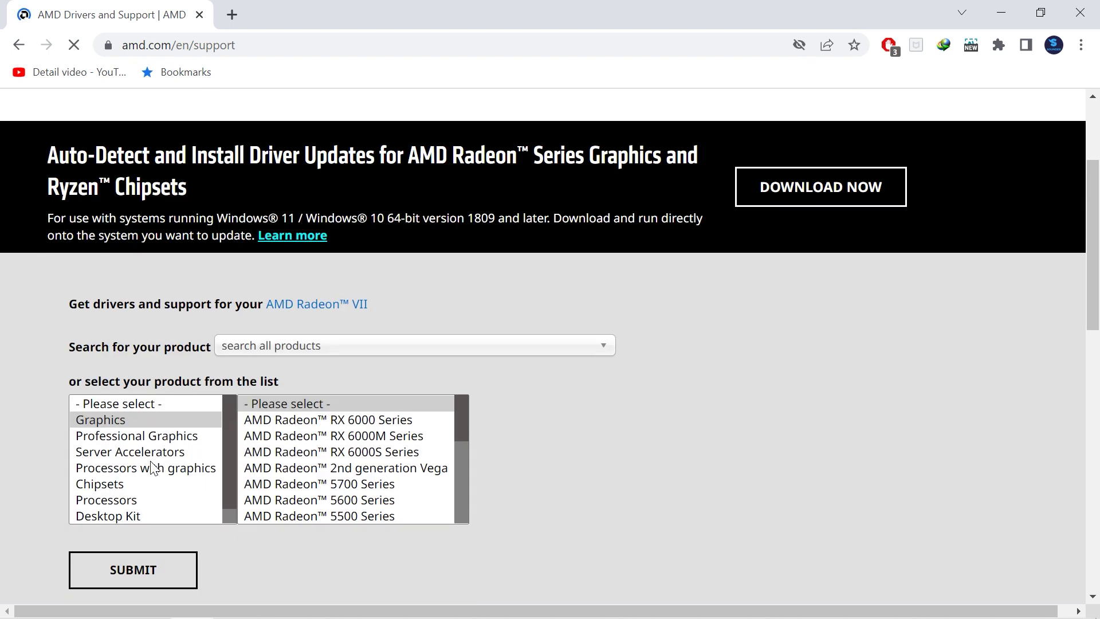
scroll(132, 440, "down", 1)
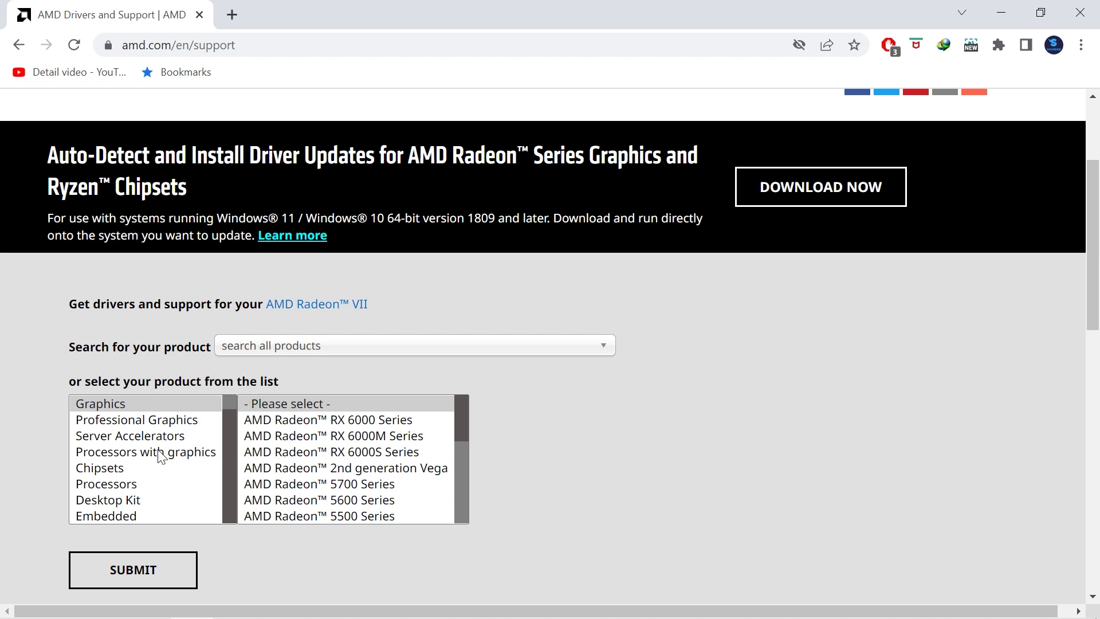
- Choose Processors, AMD Ryzen Processors, AMD Ryzen 5 Desktop Processors and AMD Ryzen 5 3600X in the product list, and submit the selection
left_click(110, 485)
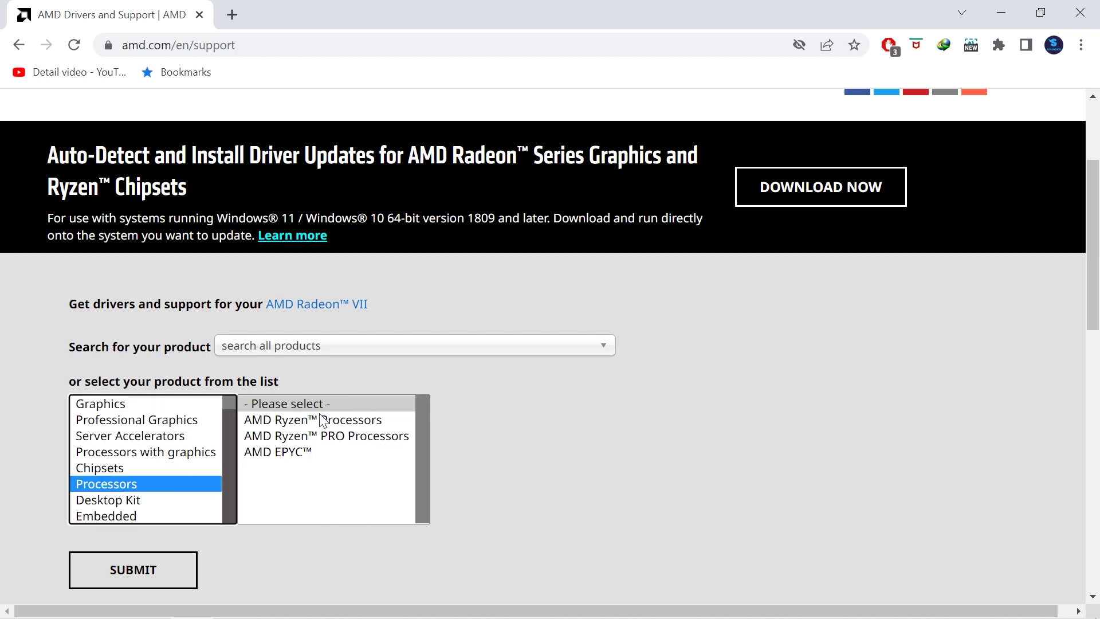
left_click(291, 424)
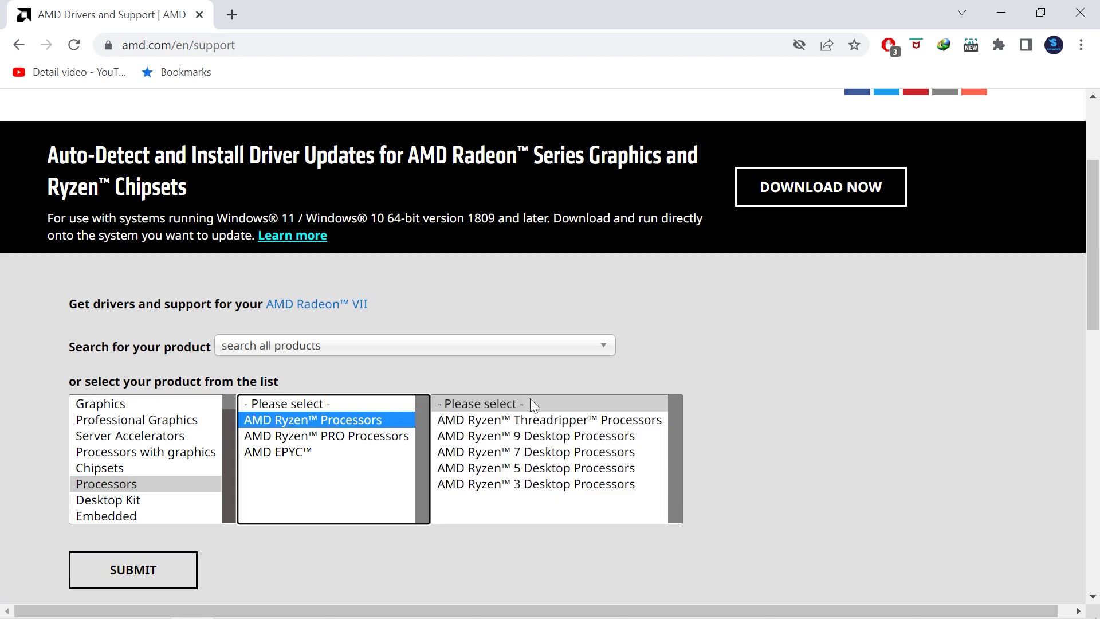
left_click(499, 468)
left_click(751, 435)
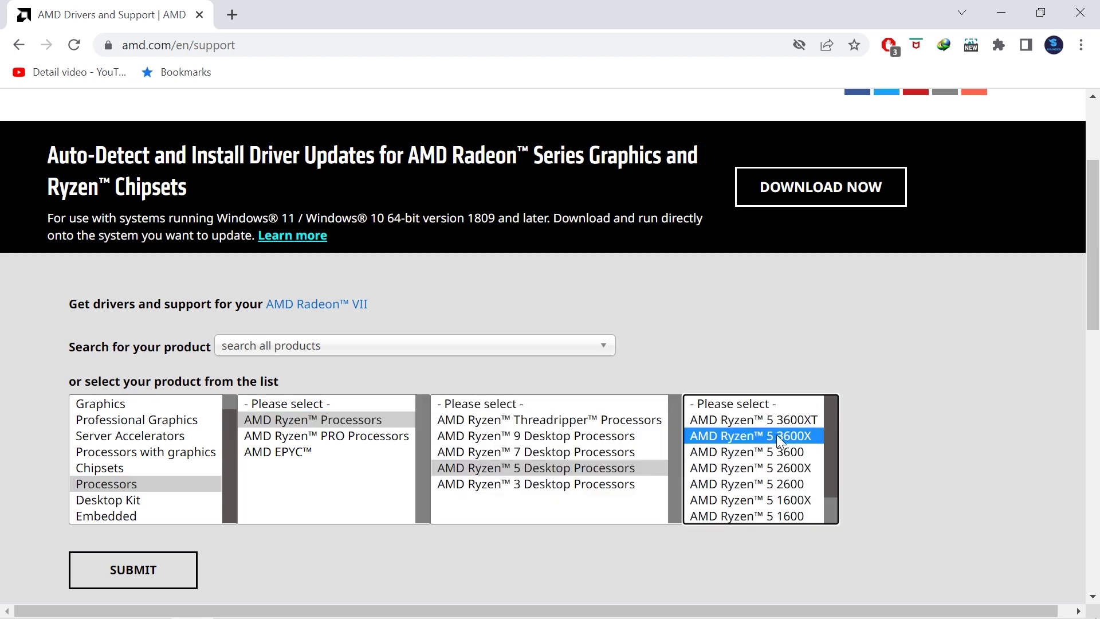
left_click(166, 581)
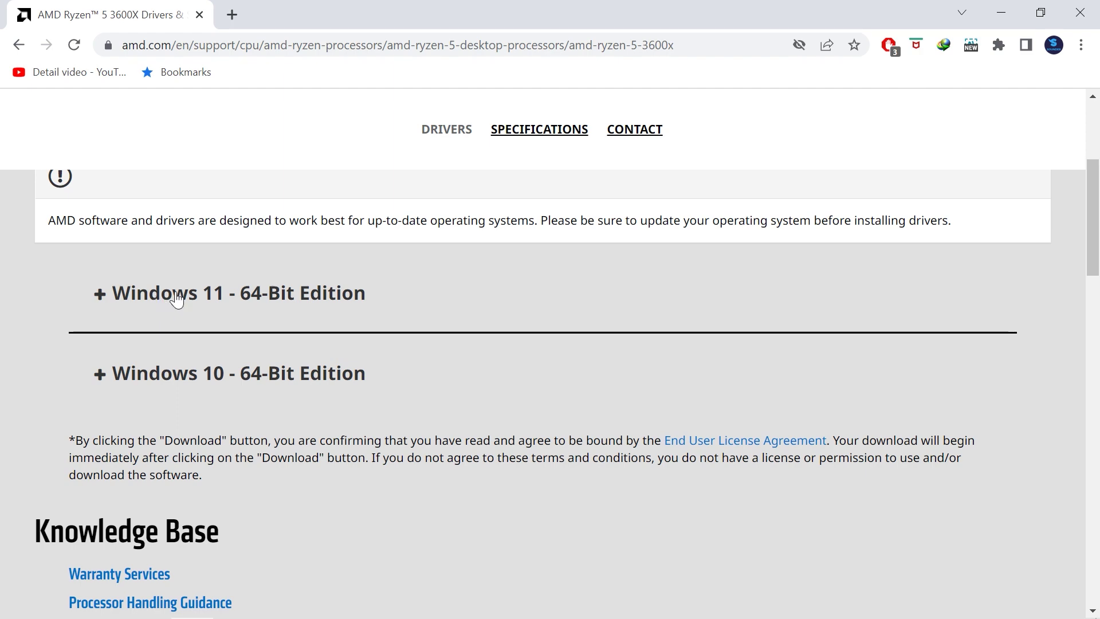
- Expand the Windows 10 - 64-Bit Edition section for the Ryzen 5 3600X and examine its available downloads
left_click(195, 358)
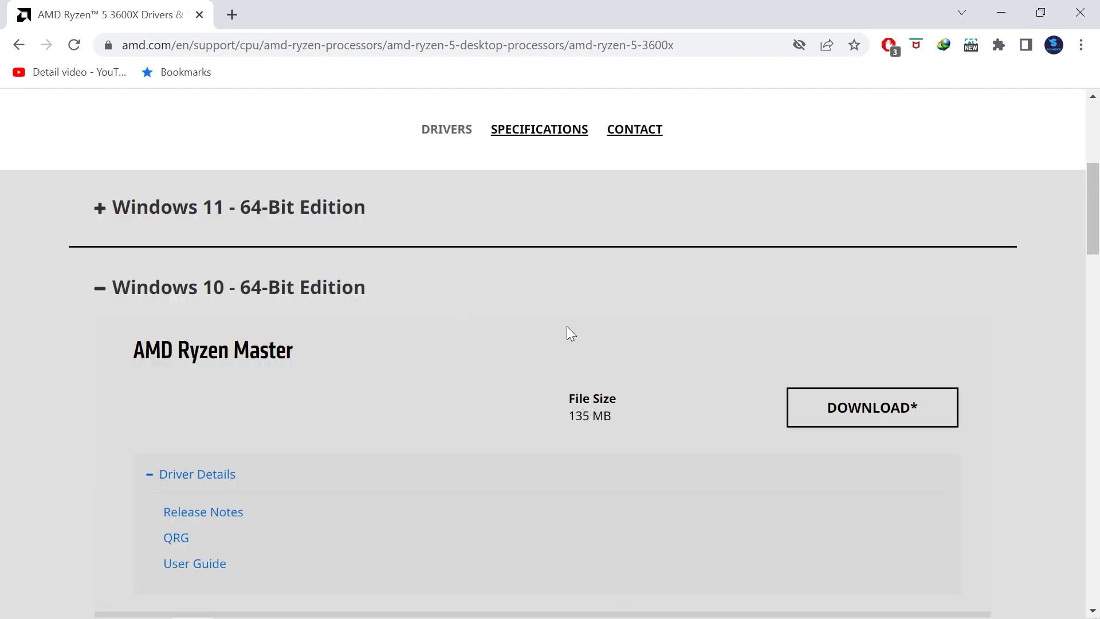
scroll(568, 331, "down", 5)
scroll(544, 372, "down", 5)
scroll(466, 352, "up", 10)
scroll(749, 328, "down", 5)
scroll(781, 328, "up", 5)
scroll(878, 312, "up", 3)
scroll(444, 421, "up", 3)
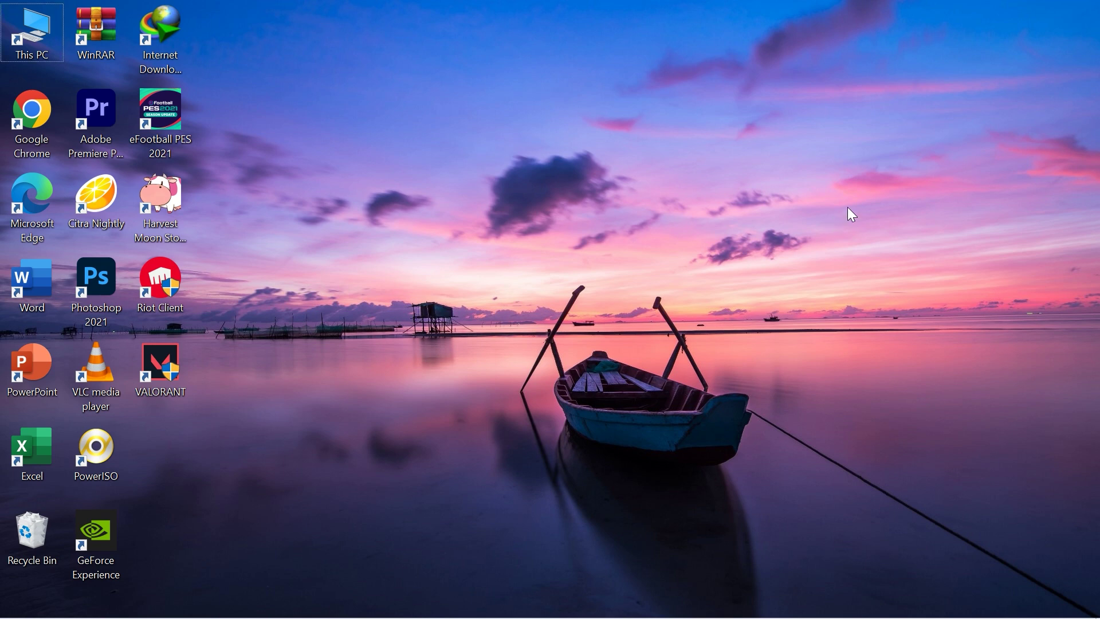
- Open the user's temporary files folder with the Run command %temp%, delete everything in it and close the folder
key("super+r")
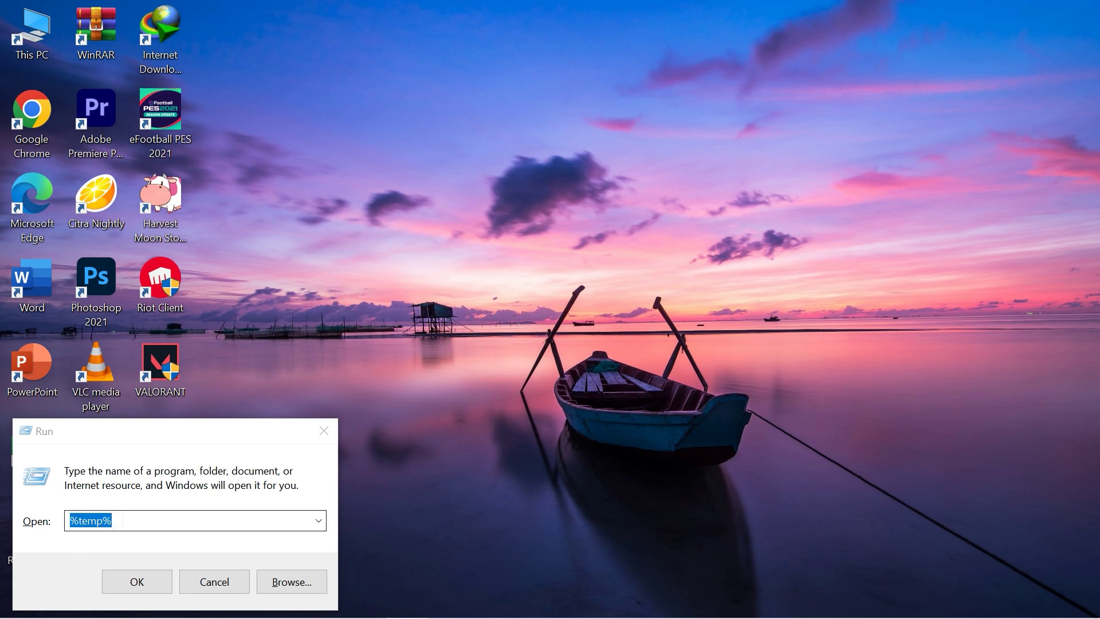
left_click(139, 583)
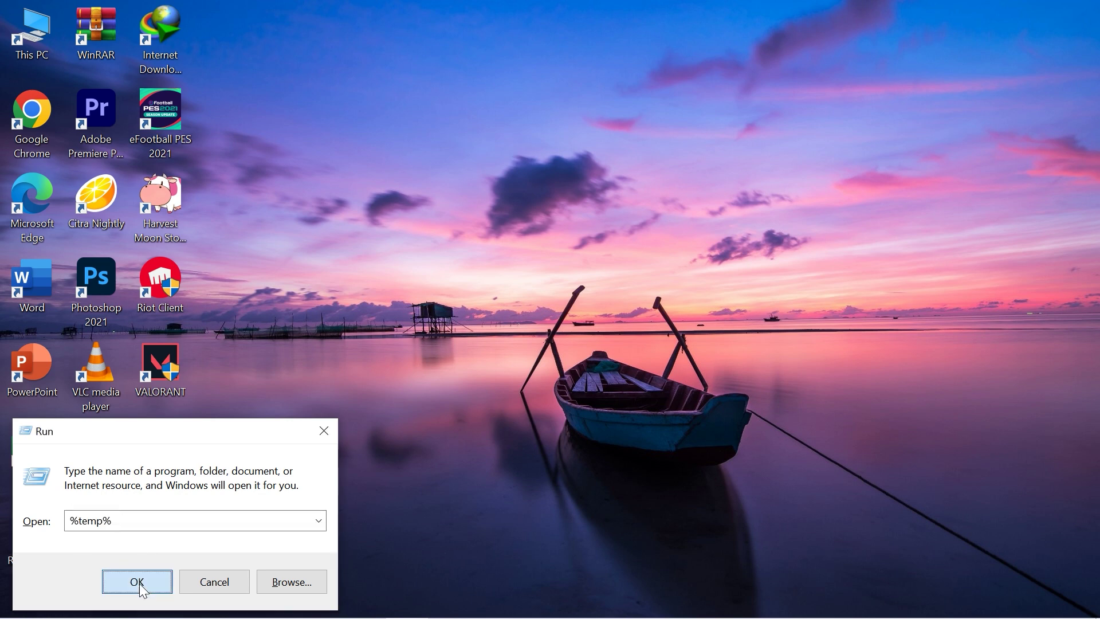
key("ctrl+a")
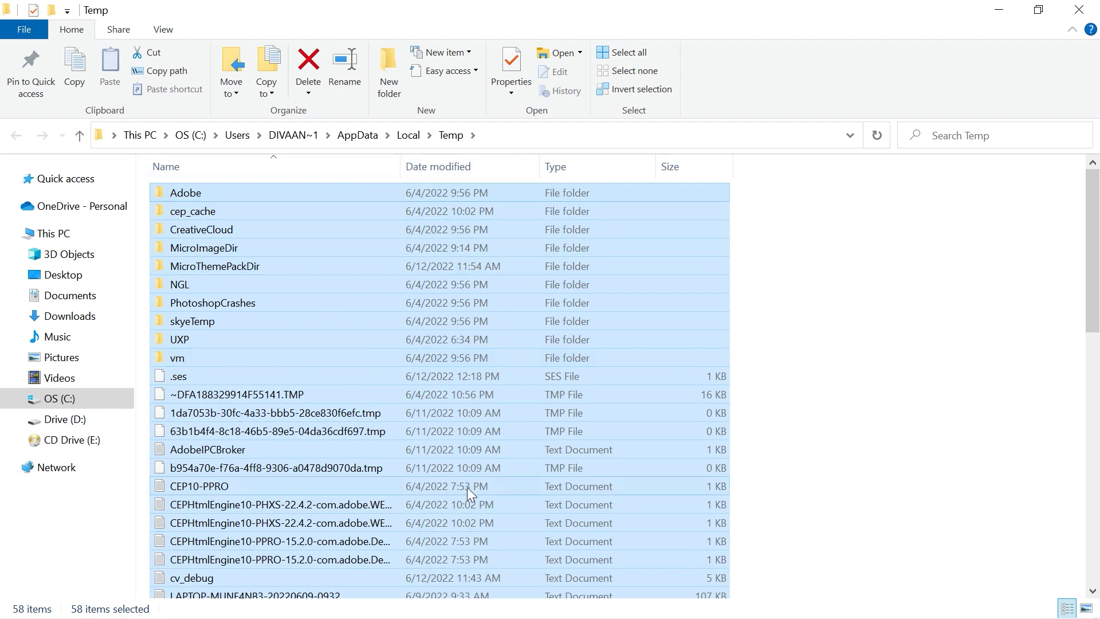
scroll(423, 356, "down", 4)
right_click(422, 355)
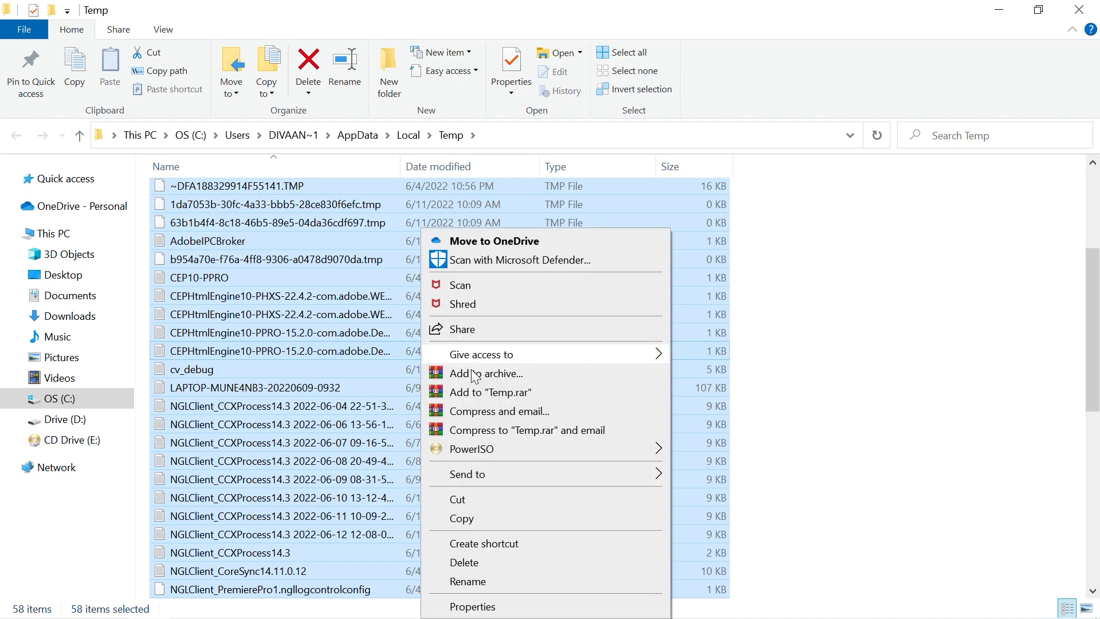
left_click(491, 562)
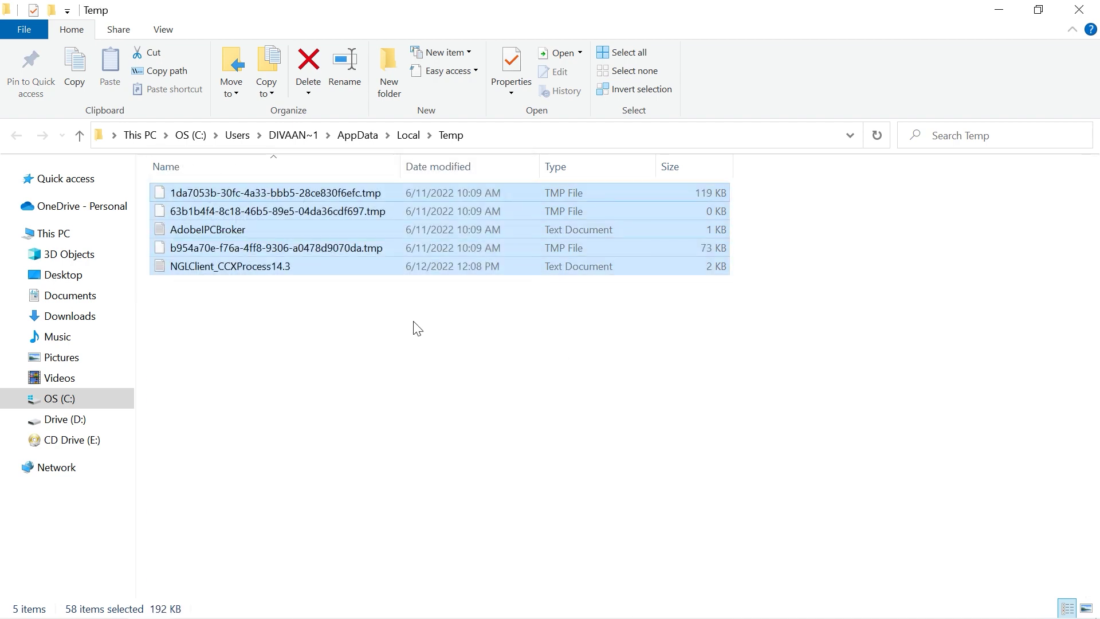
left_click(417, 328)
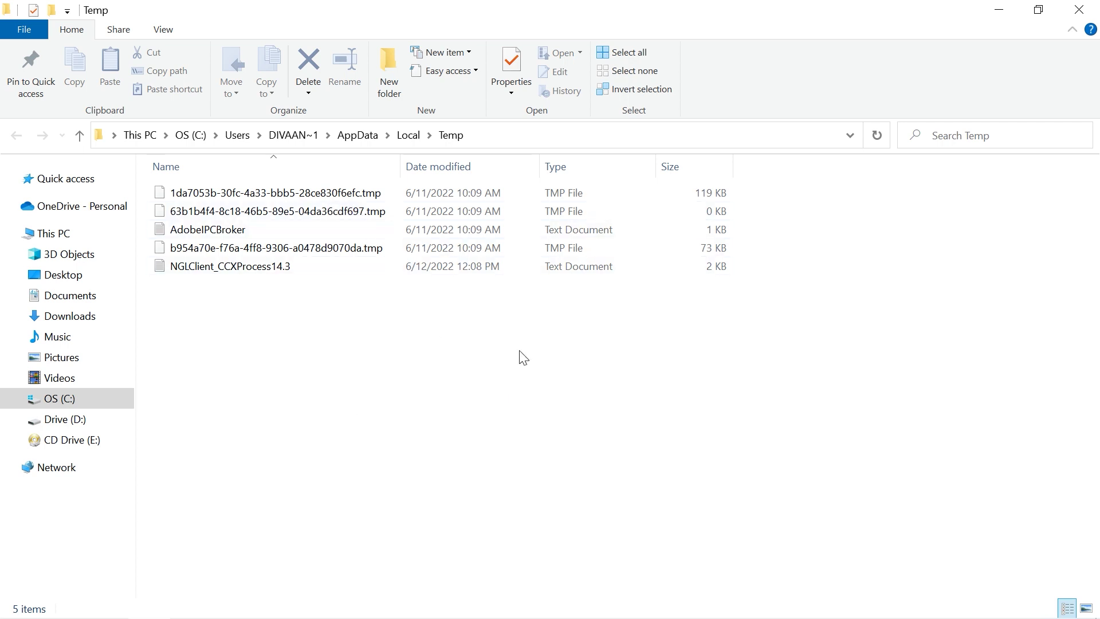
left_click(1079, 10)
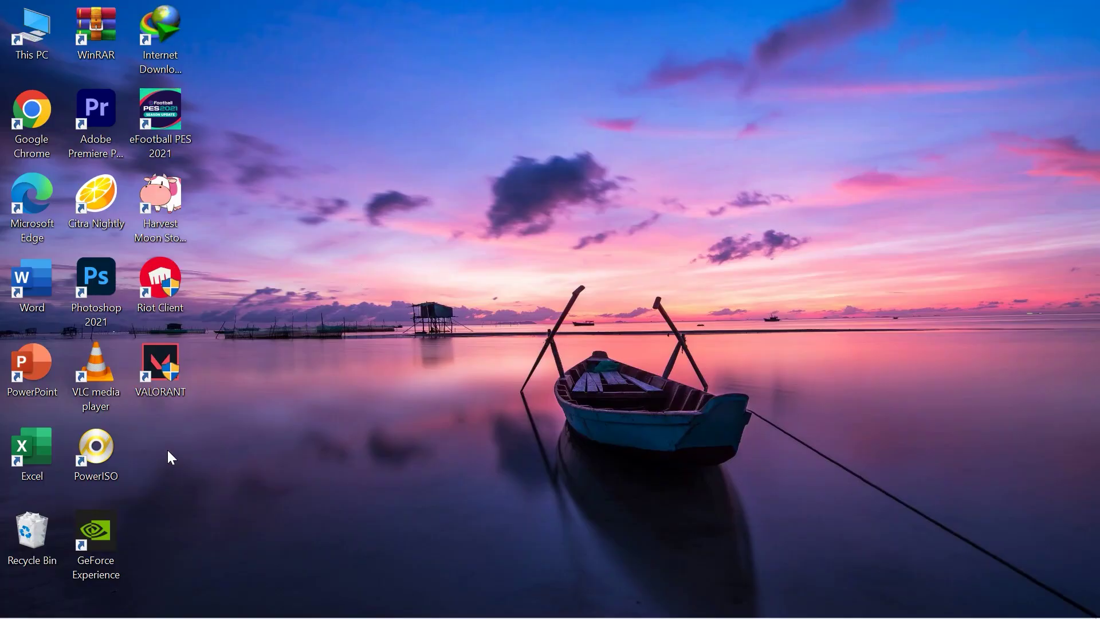
- Empty the Recycle Bin on the desktop, permanently deleting all of its items
right_click(41, 534)
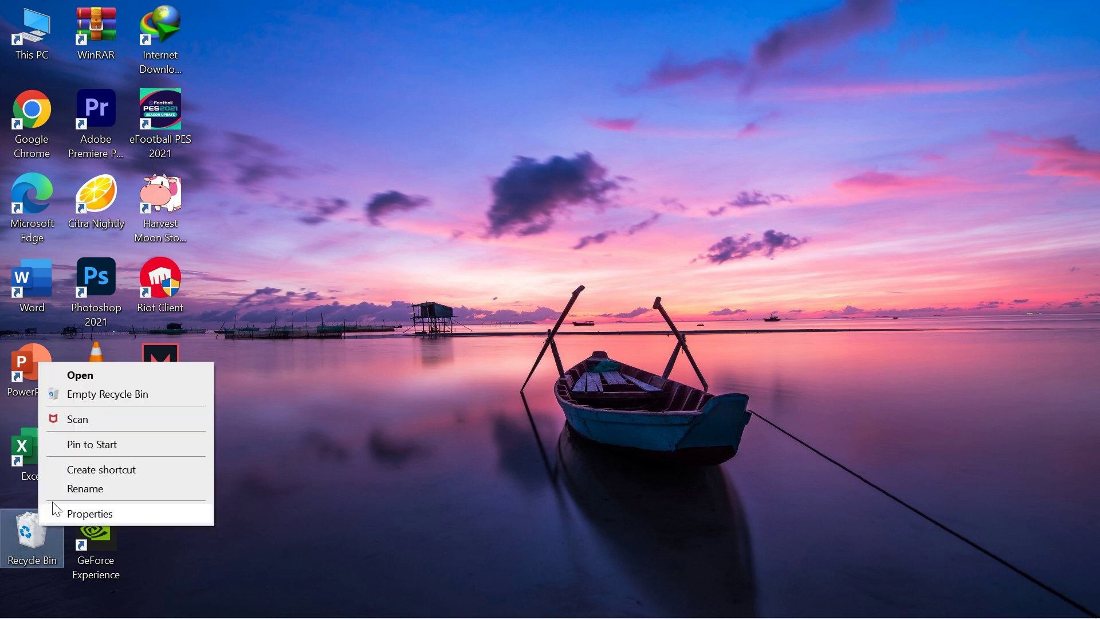
left_click(127, 395)
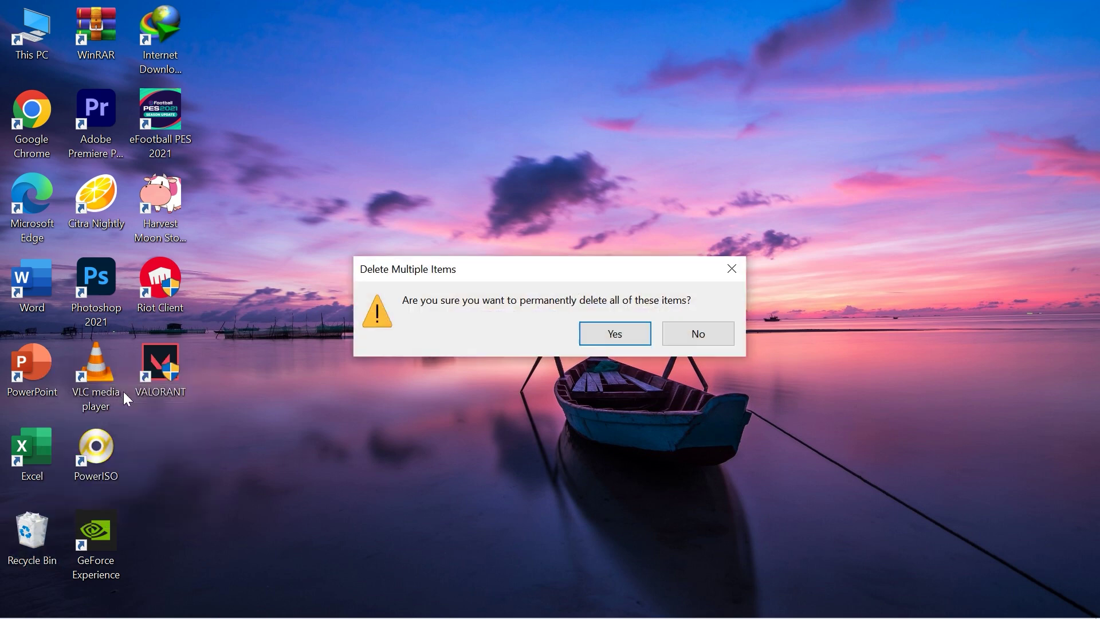
left_click(624, 334)
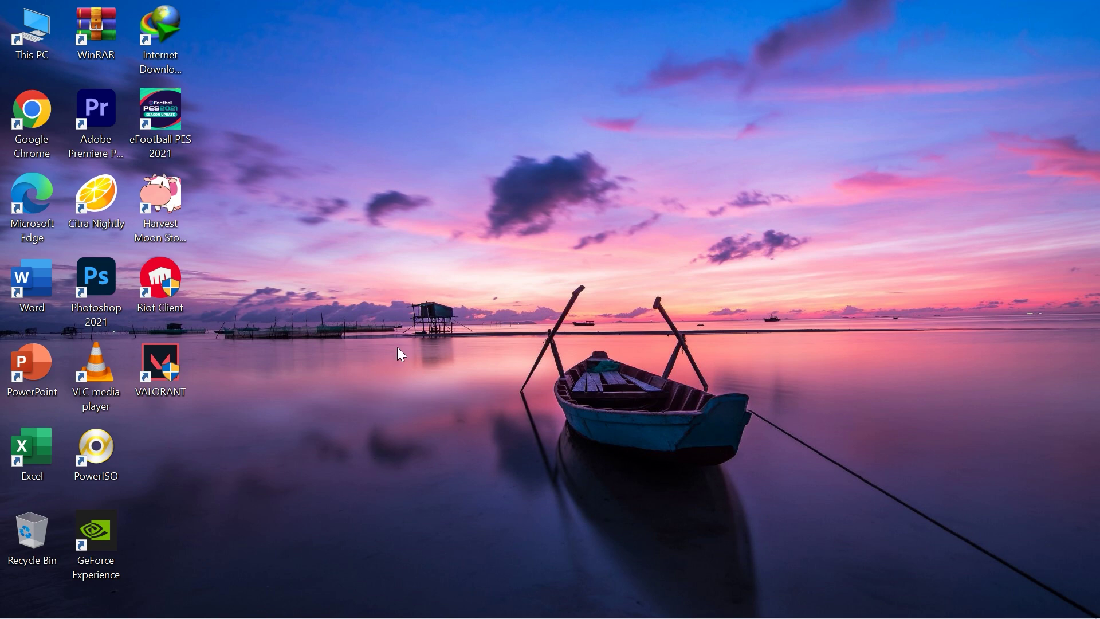
- Open the VALORANT installation folder C:\Riot Games\VALORANT\live from This PC
double_click(24, 39)
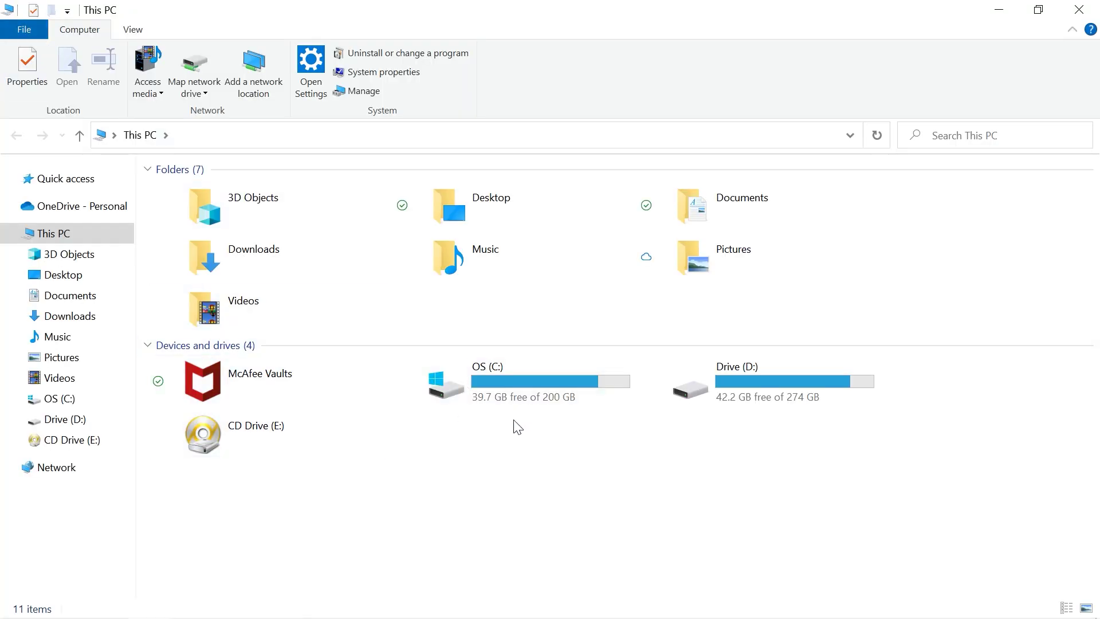
left_click(502, 383)
double_click(499, 377)
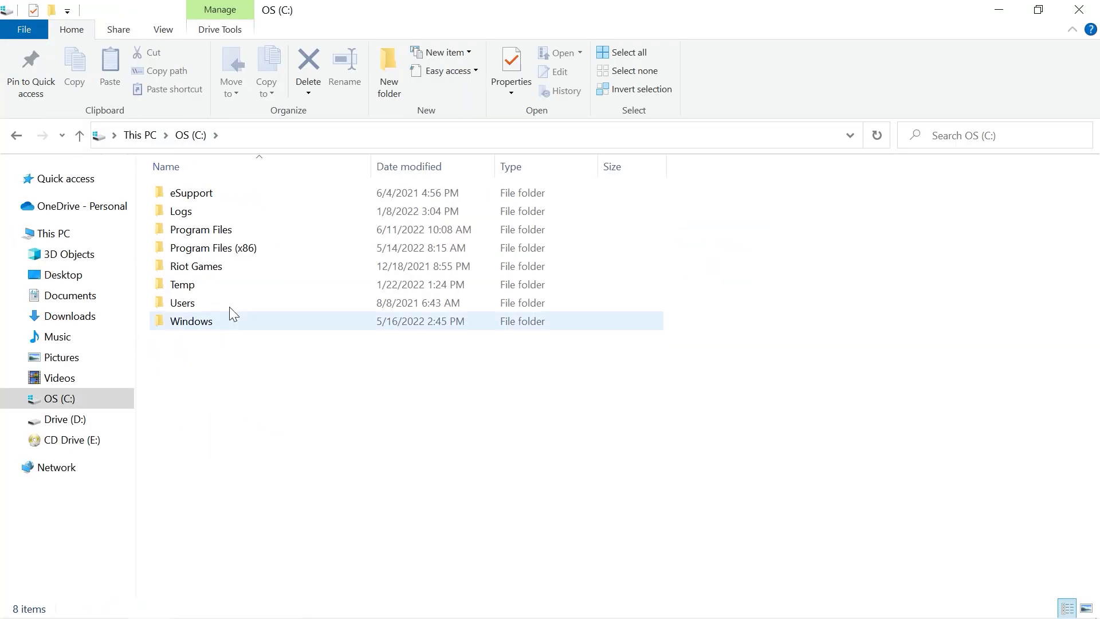
double_click(206, 274)
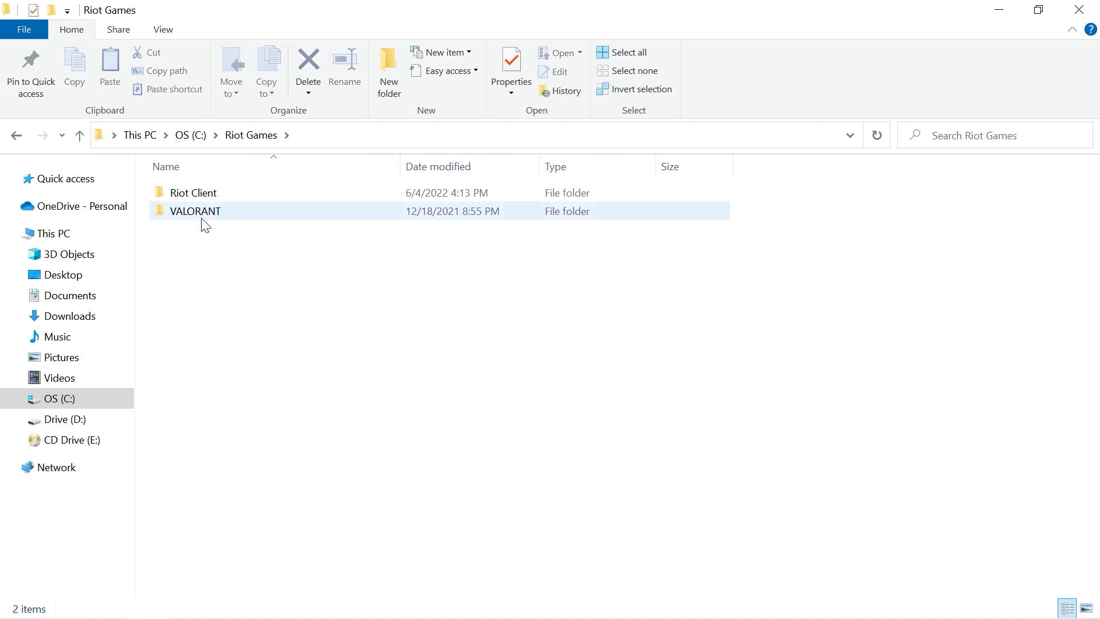
double_click(219, 212)
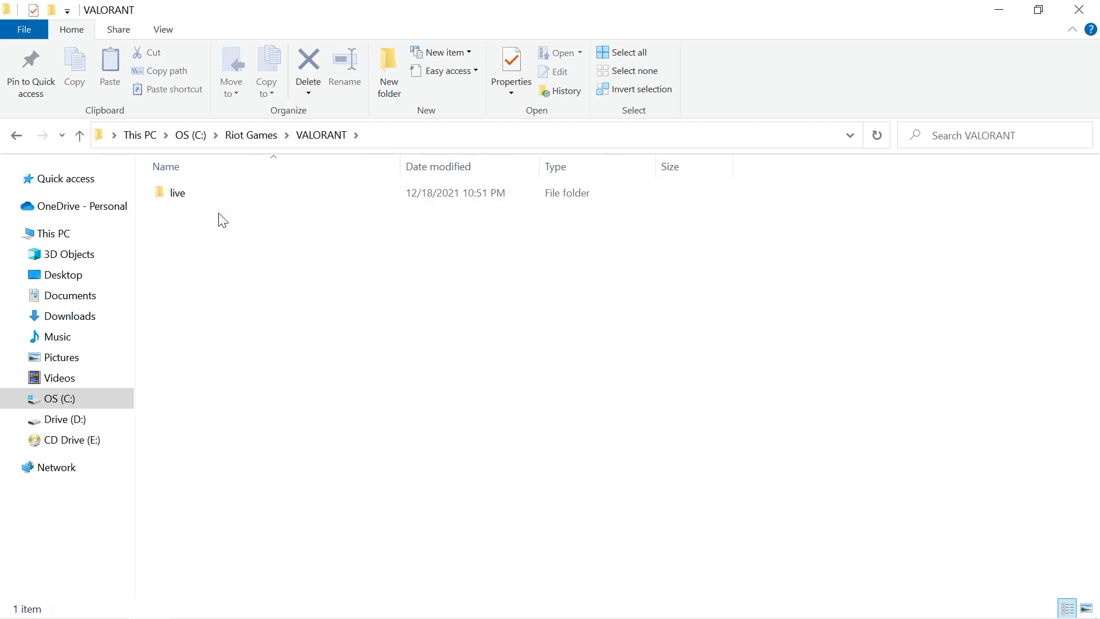
double_click(192, 201)
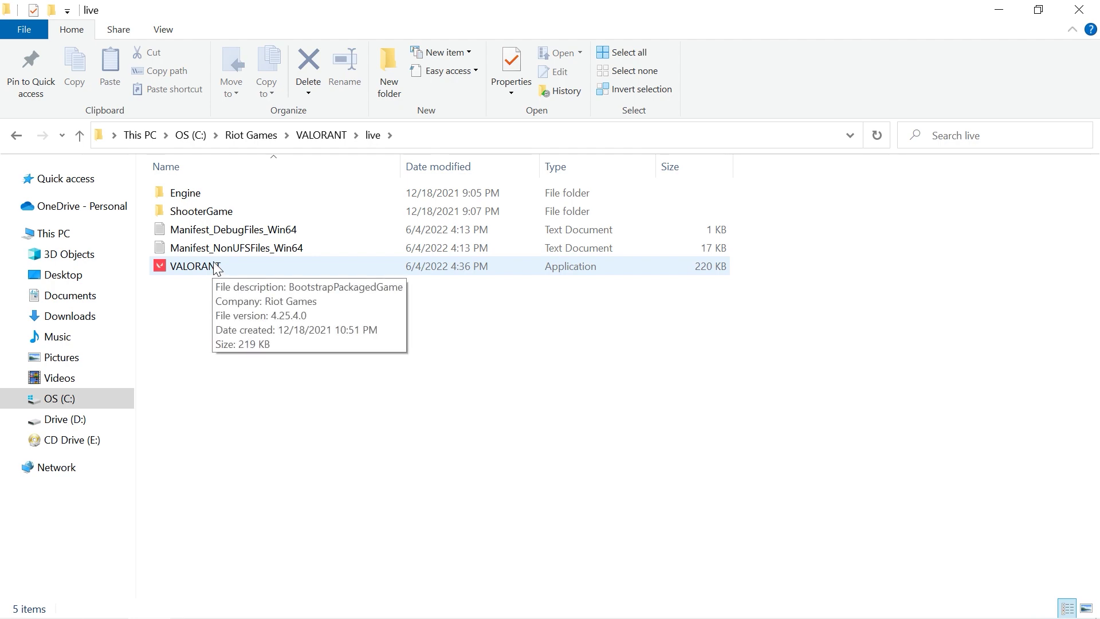
- Turn on Disable fullscreen optimizations in the compatibility properties of the VALORANT application
left_click(237, 272)
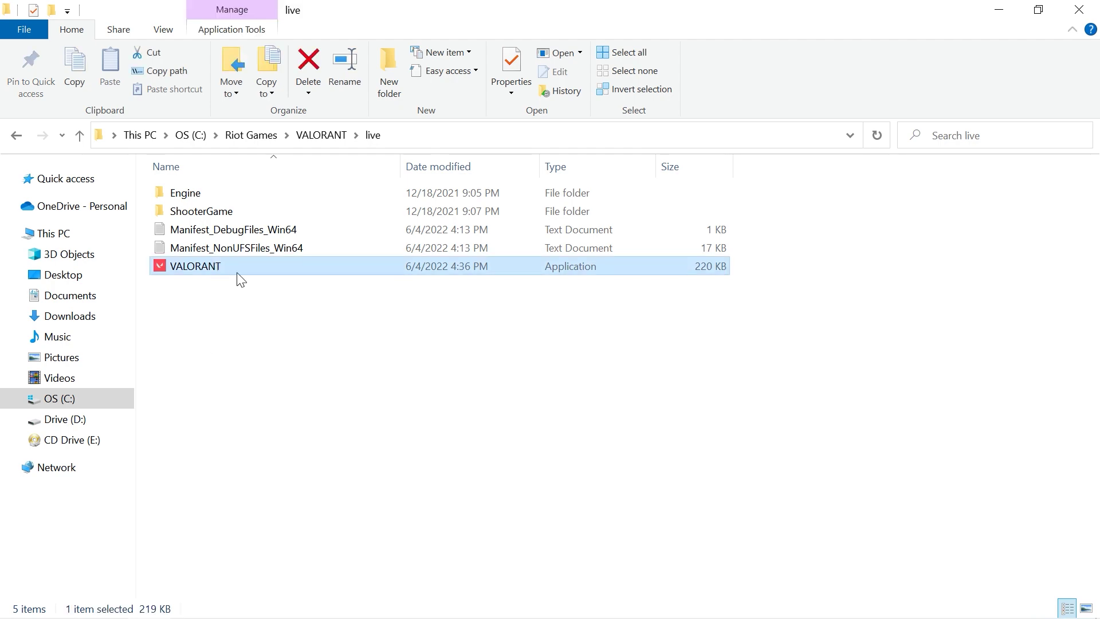
right_click(208, 271)
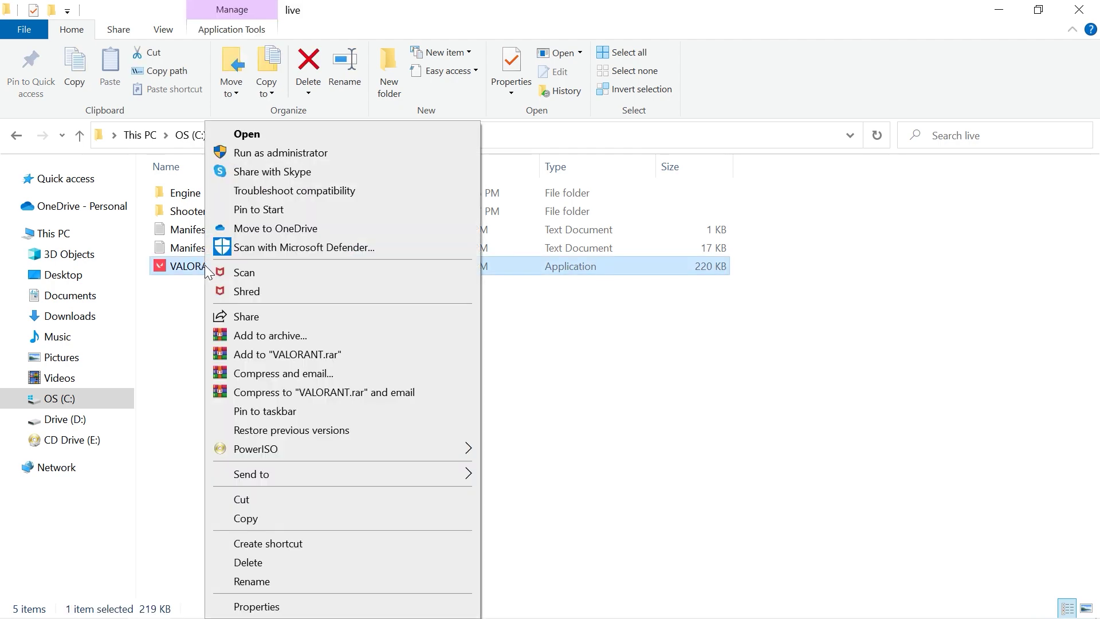
left_click(258, 607)
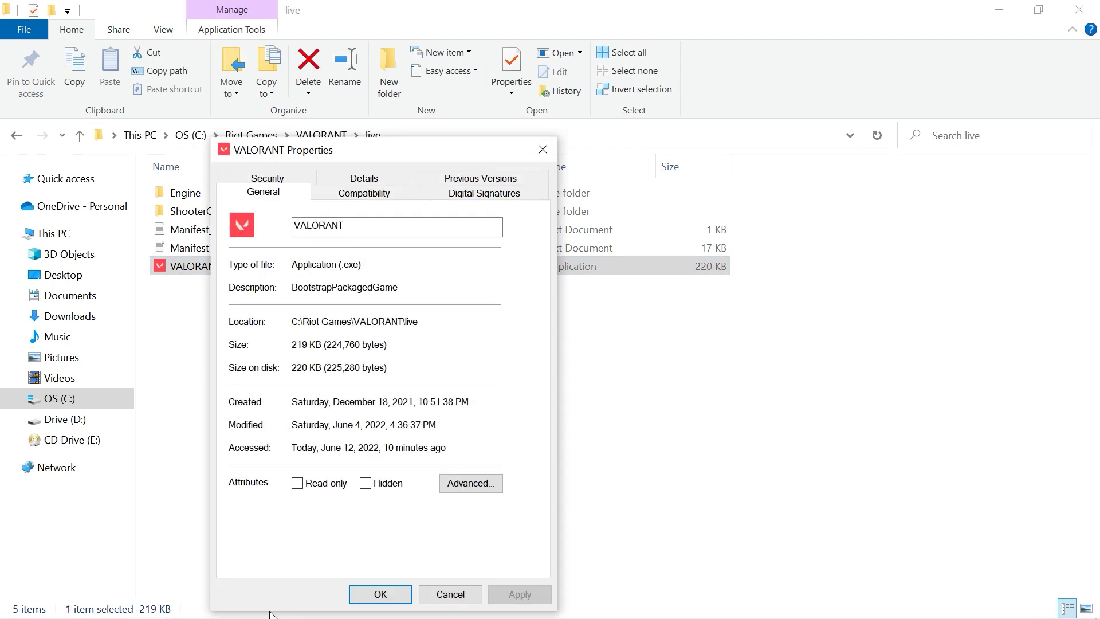
left_click(368, 198)
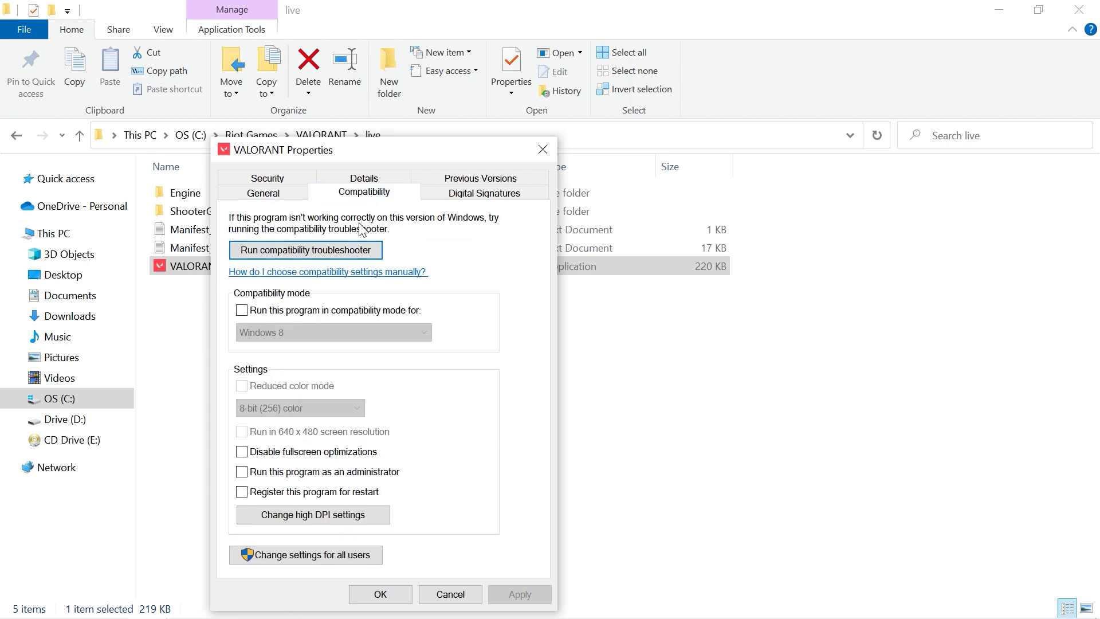
left_click(241, 452)
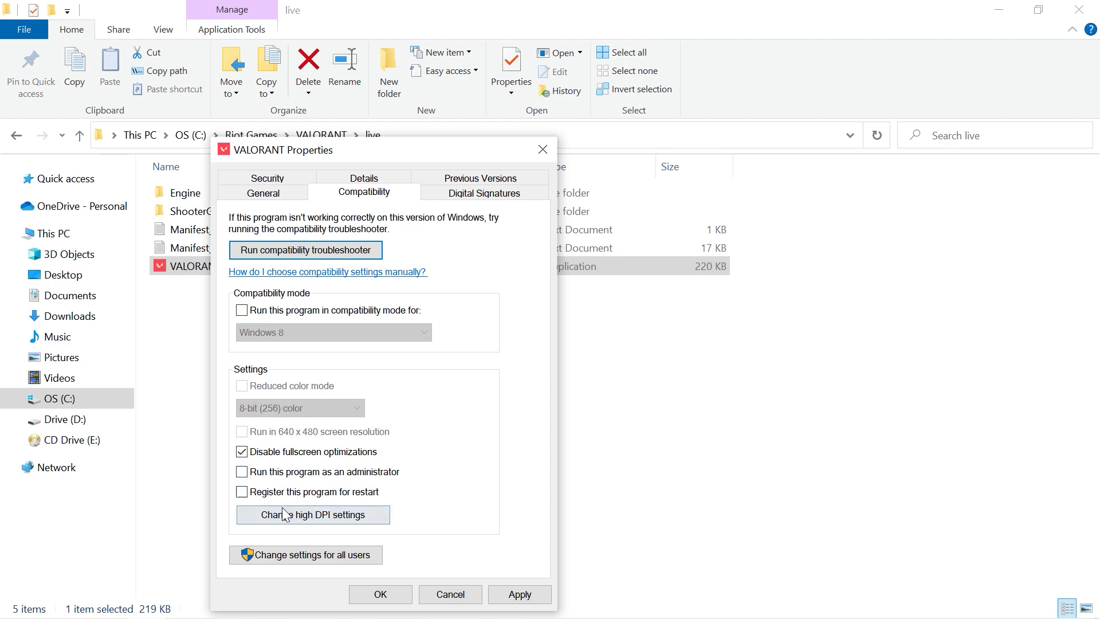
- Override VALORANT's high DPI scaling behavior with scaling performed by Application, apply the compatibility changes and close the properties
left_click(317, 515)
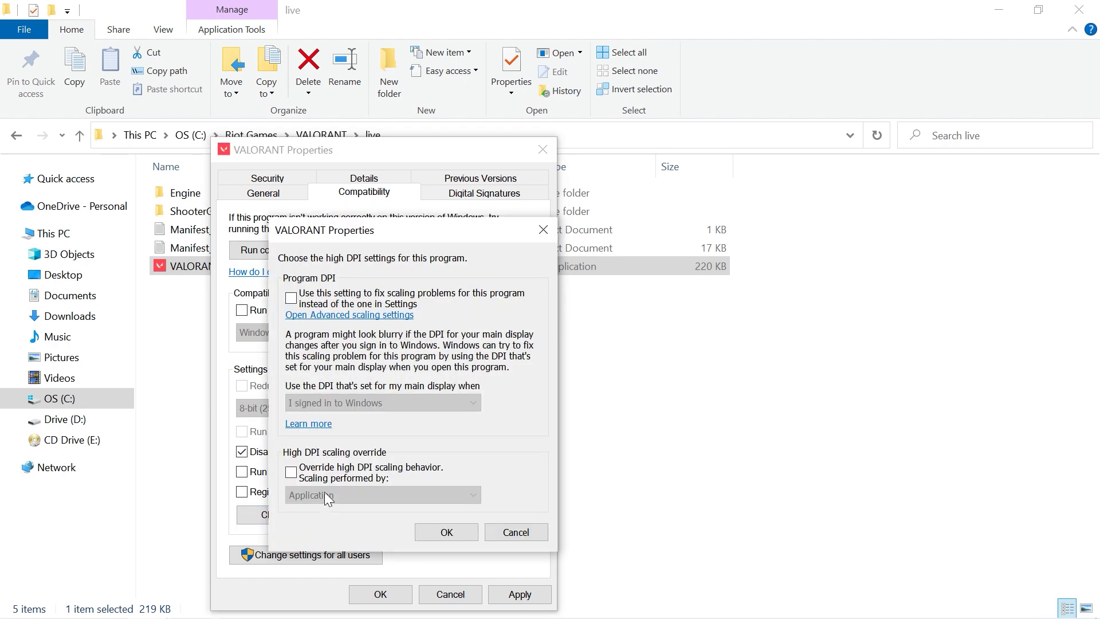
left_click(292, 473)
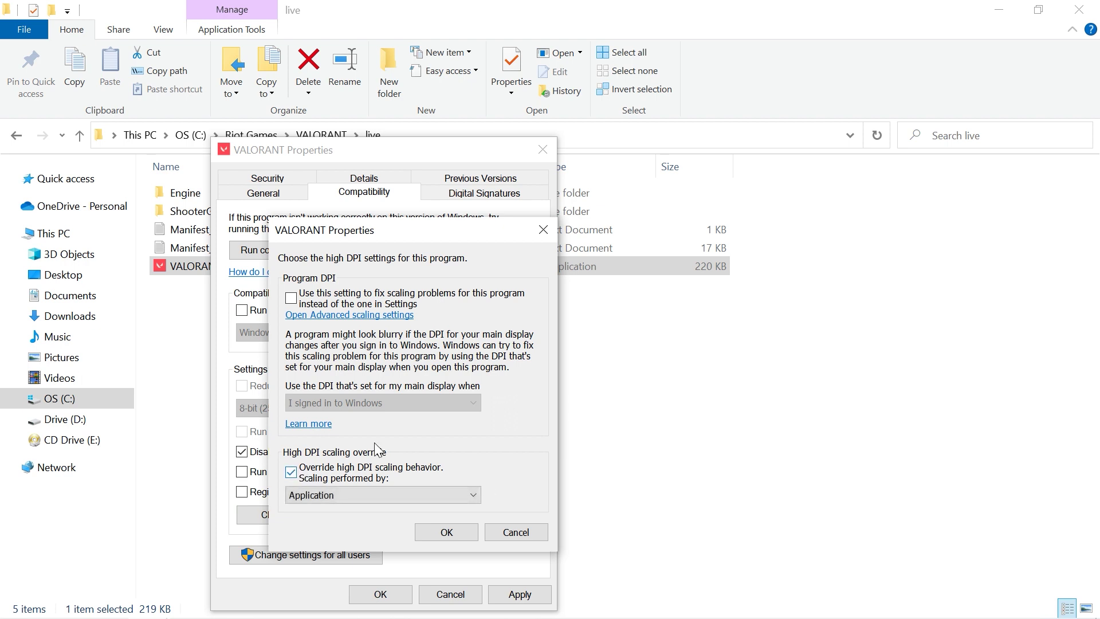
left_click(445, 531)
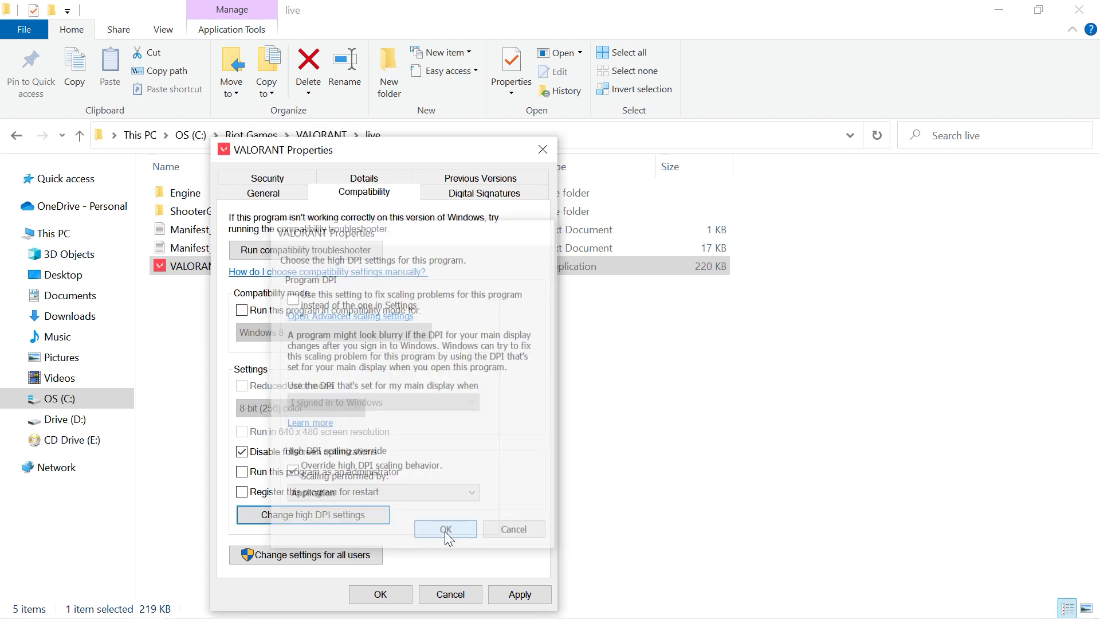
left_click(519, 594)
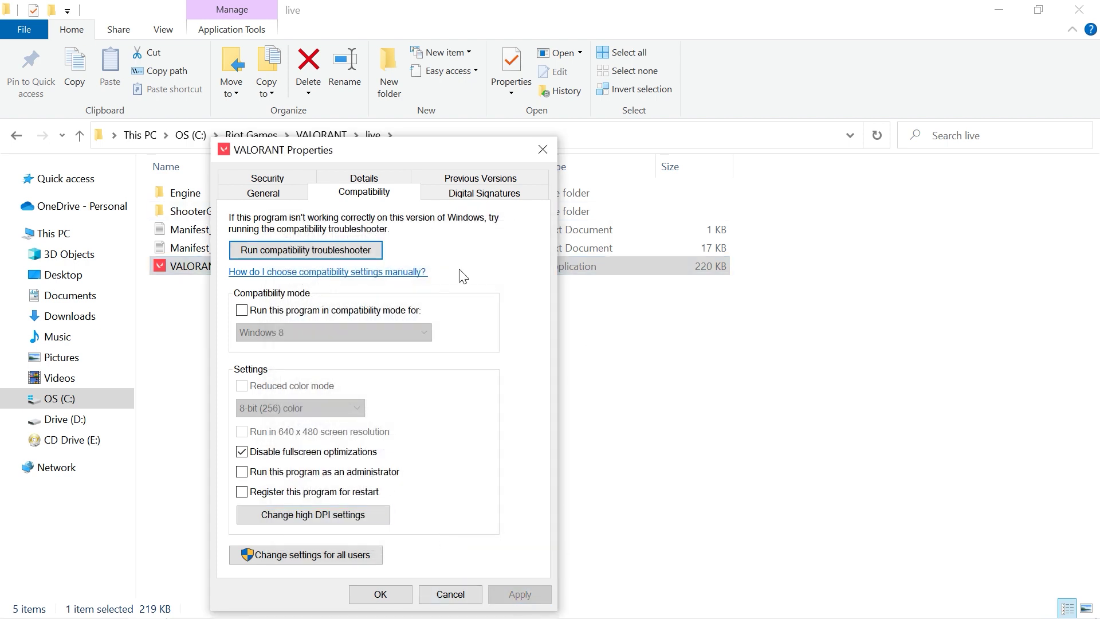
left_click(380, 594)
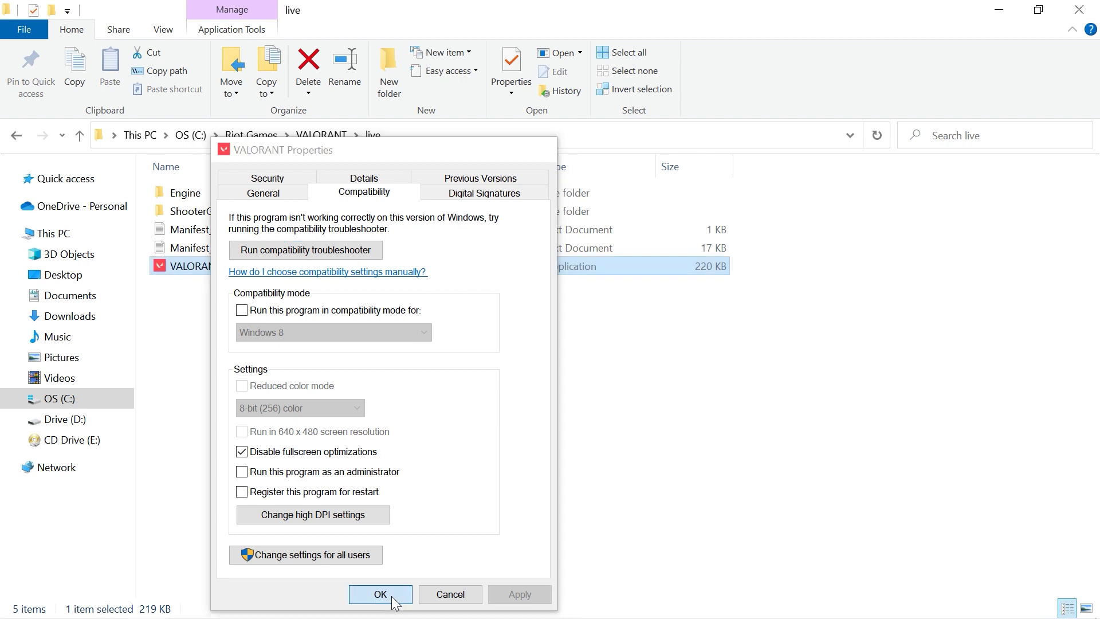
left_click(401, 388)
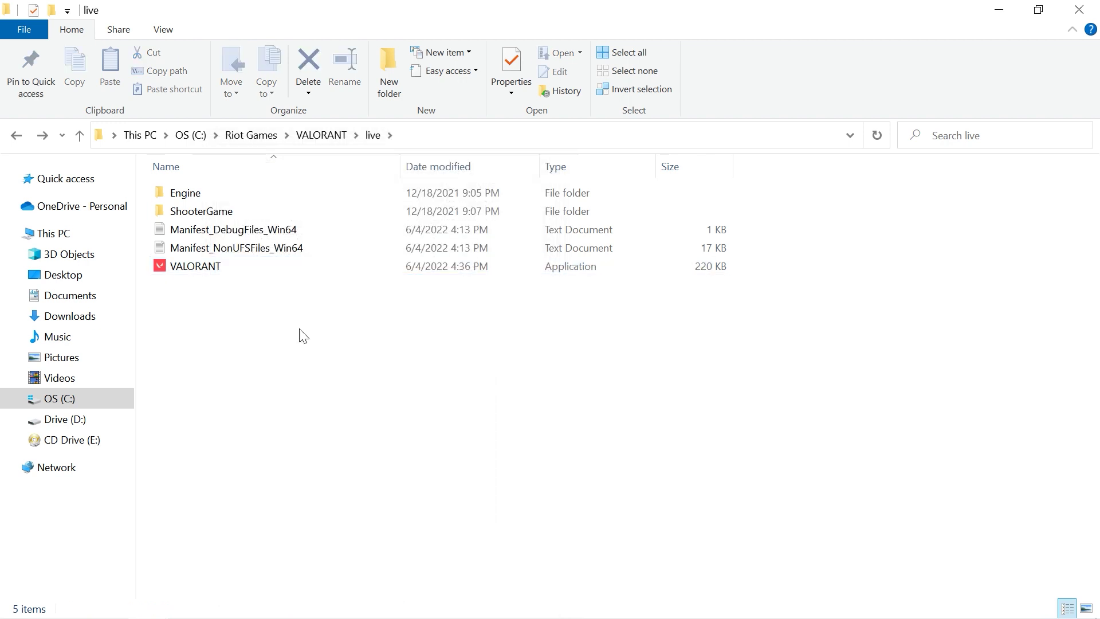
- Open the ShooterGame\Binaries\Win64 folder inside the VALORANT live folder and locate the VALORANT-Win64-Shipping application
double_click(221, 213)
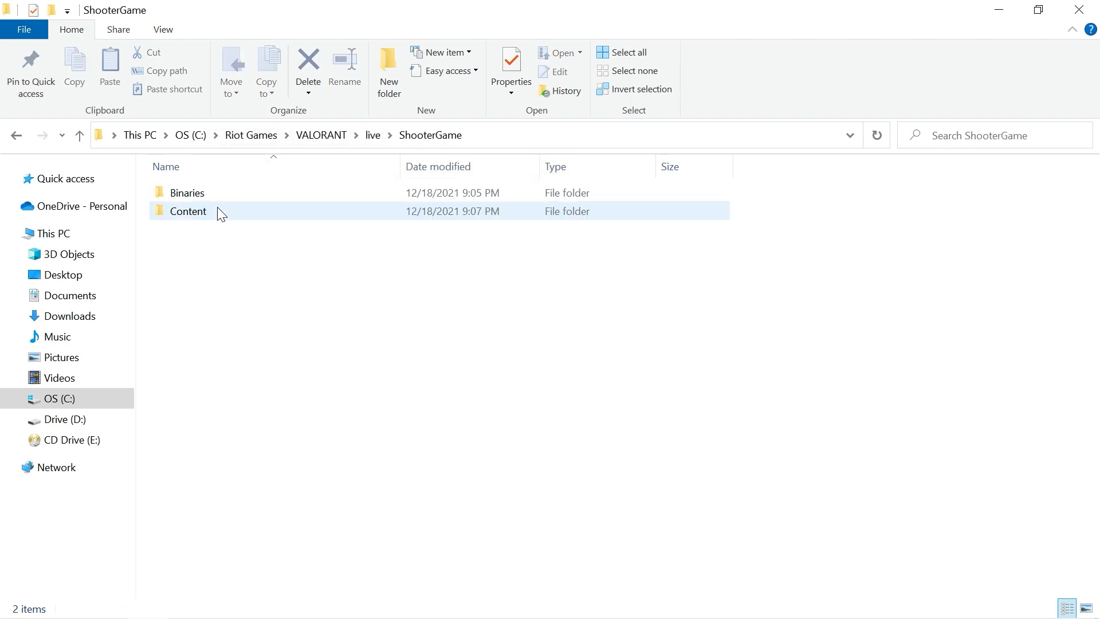
double_click(219, 193)
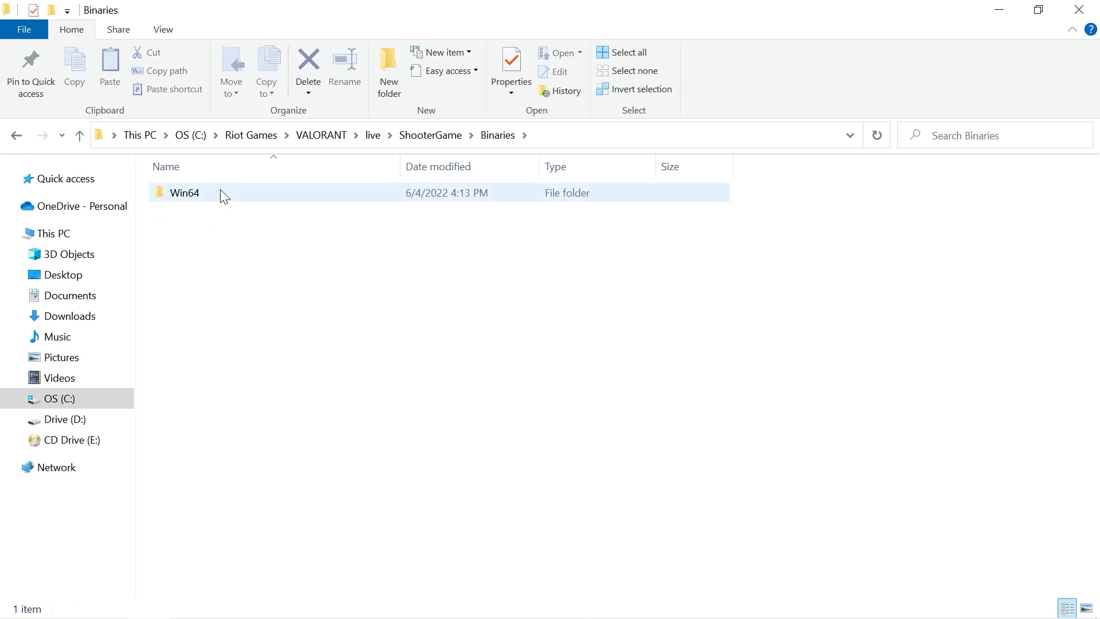
double_click(221, 194)
scroll(238, 261, "down", 3)
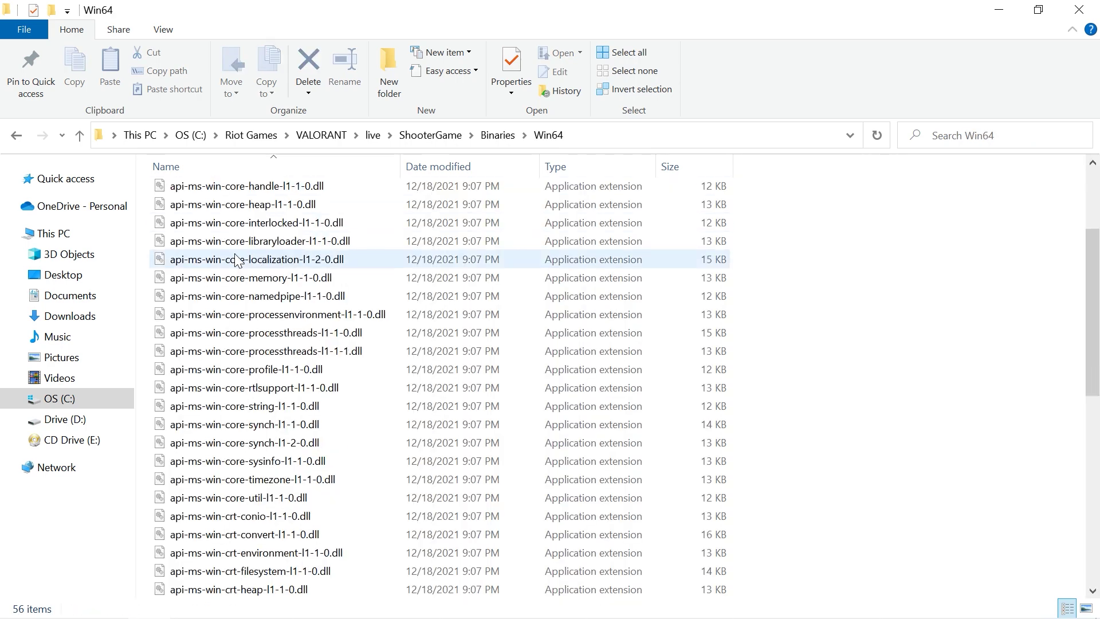
scroll(238, 261, "down", 7)
scroll(238, 261, "down", 2)
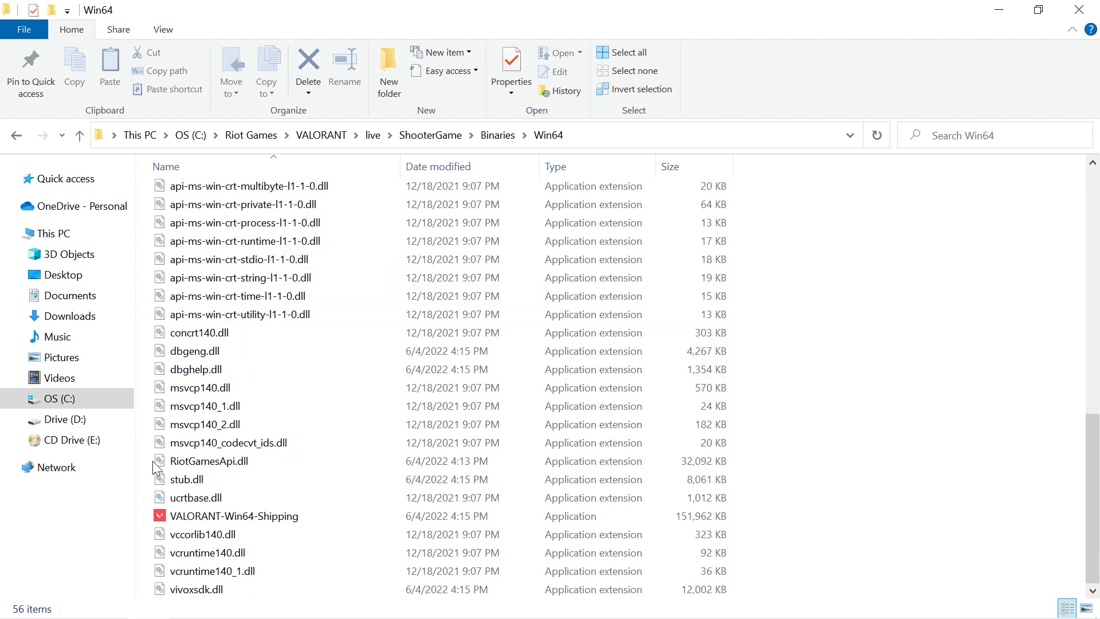
- Turn on Disable fullscreen optimizations in the compatibility properties of VALORANT-Win64-Shipping
right_click(225, 519)
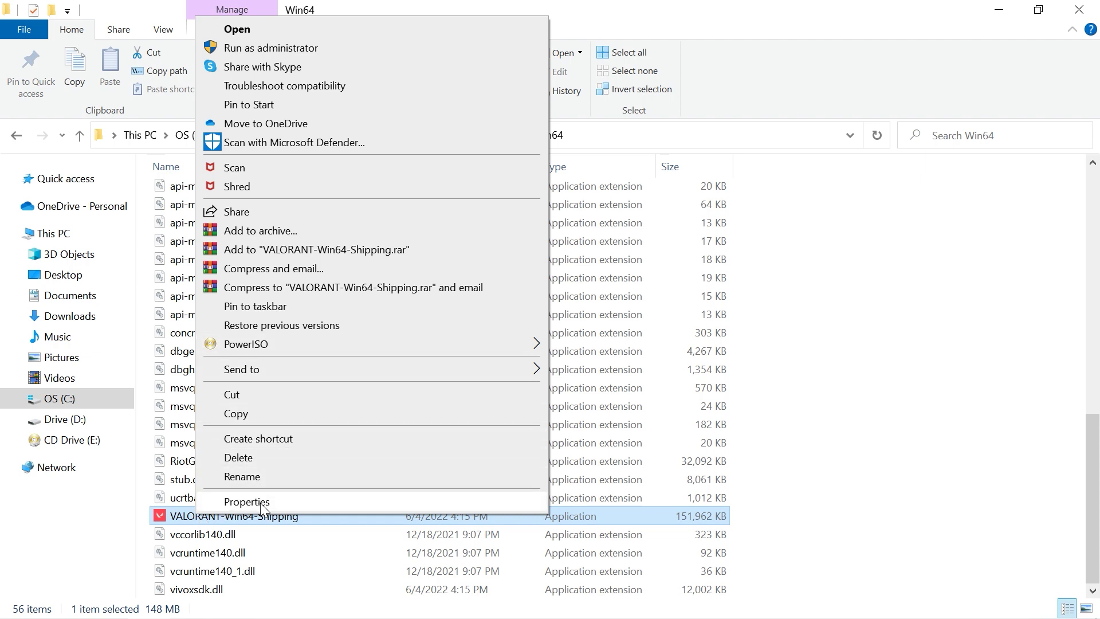
left_click(247, 502)
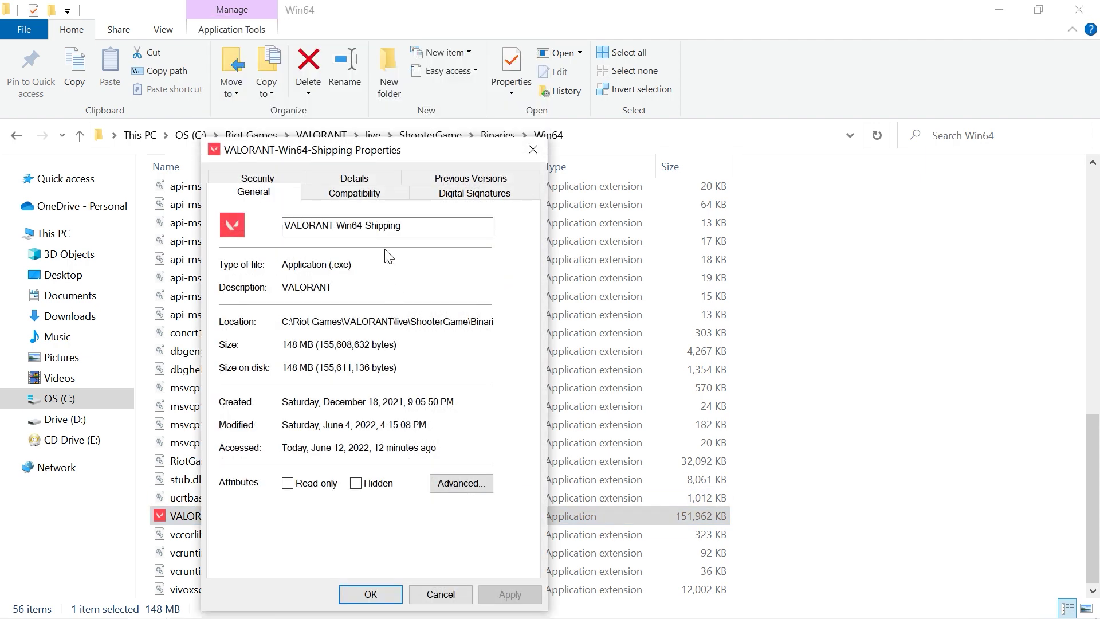
left_click(354, 194)
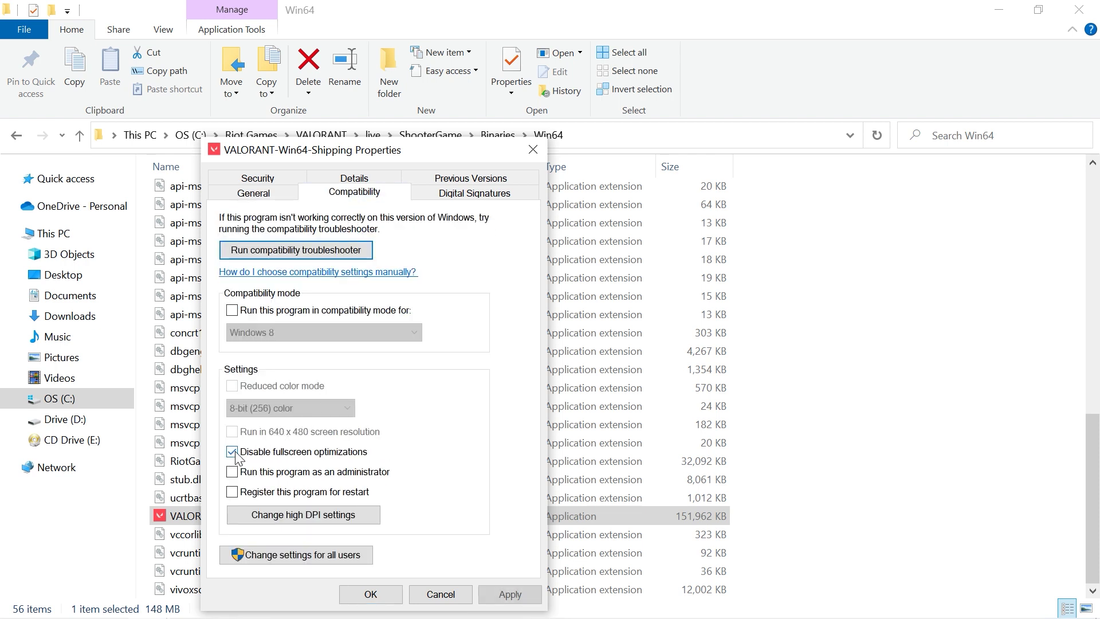
- Override VALORANT-Win64-Shipping's high DPI scaling behavior with scaling performed by Application, apply the changes and close the properties and folder window
left_click(295, 516)
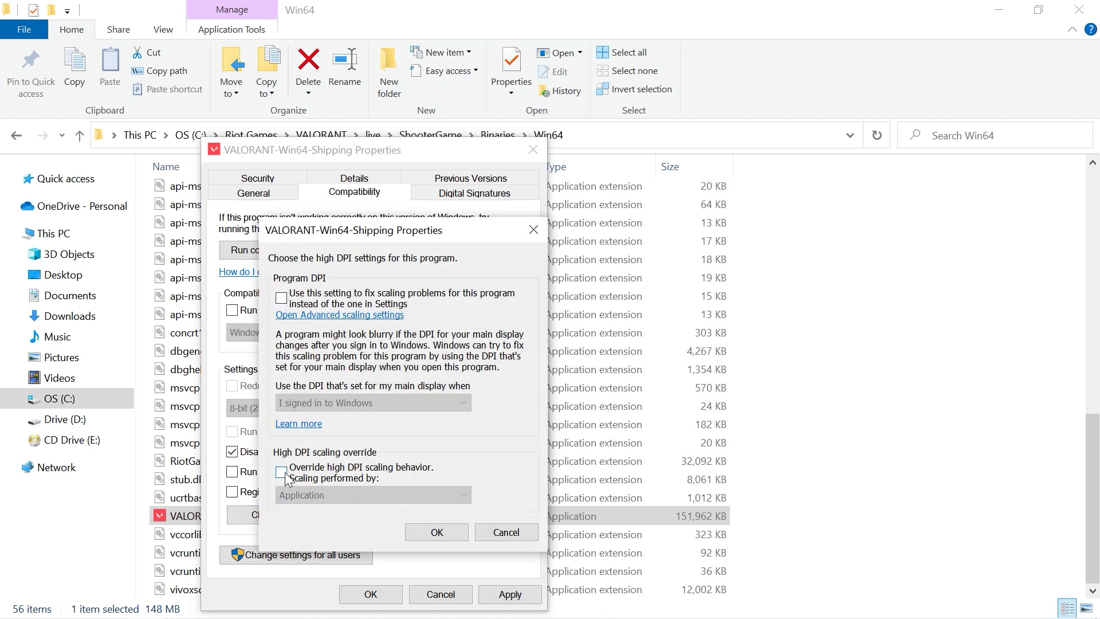
left_click(281, 471)
left_click(445, 537)
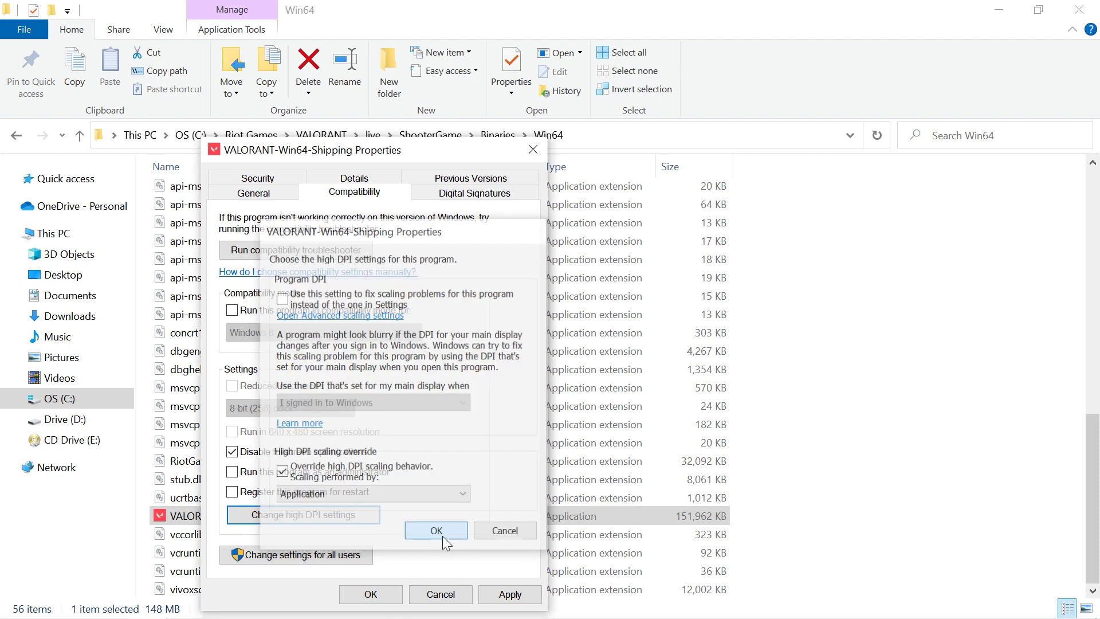
left_click(508, 594)
left_click(372, 594)
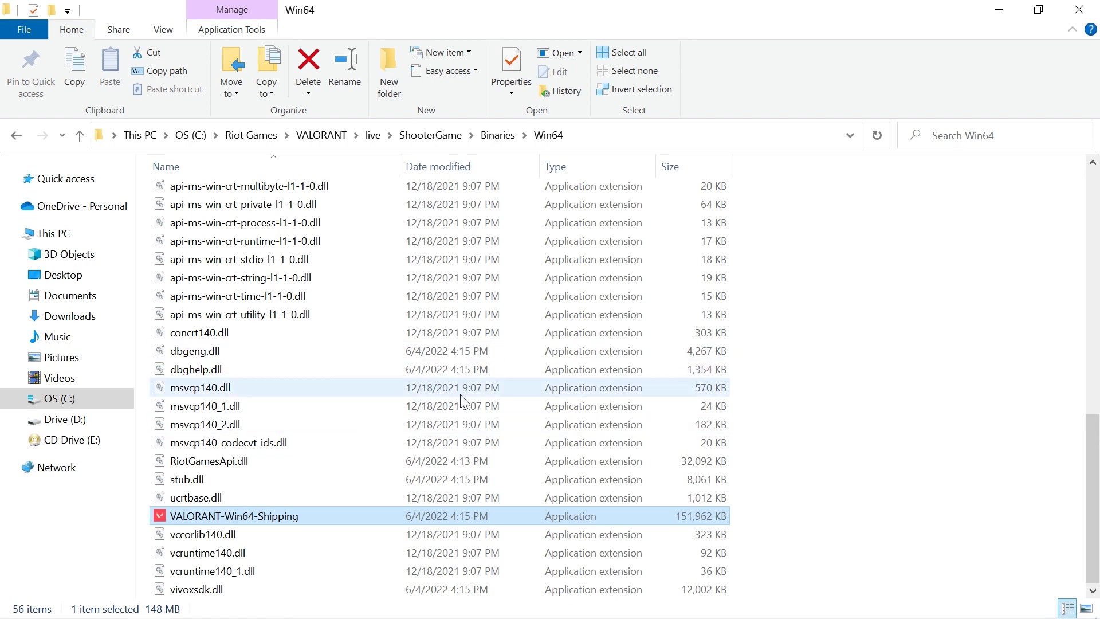
left_click(1079, 10)
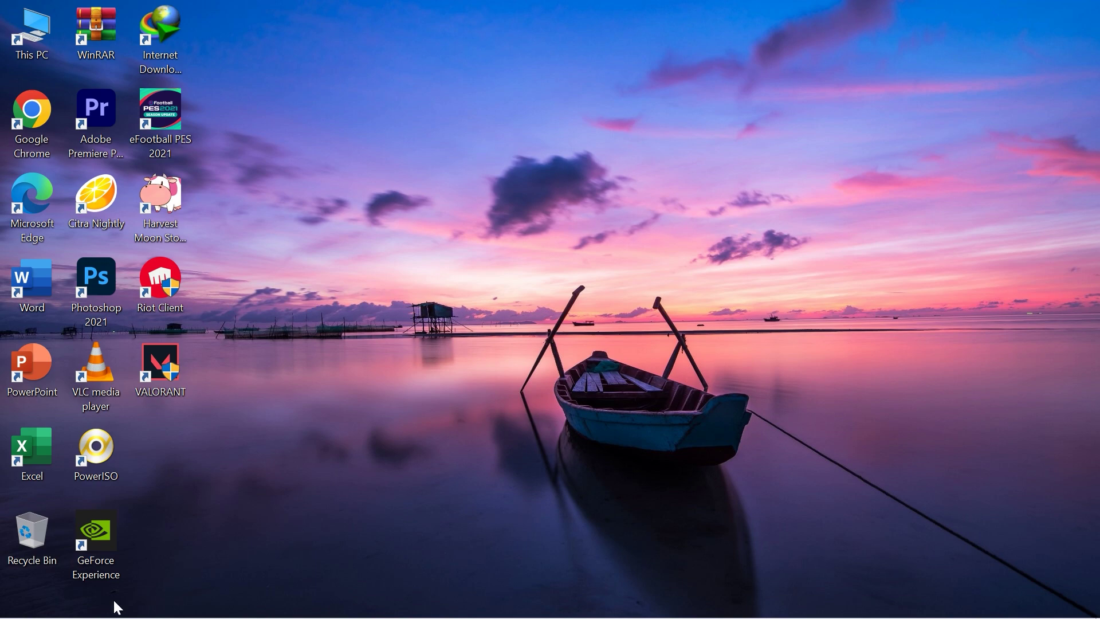
- Check in the Windows gaming settings that Game Mode is on, and close Settings
left_click(10, 599)
left_click(19, 532)
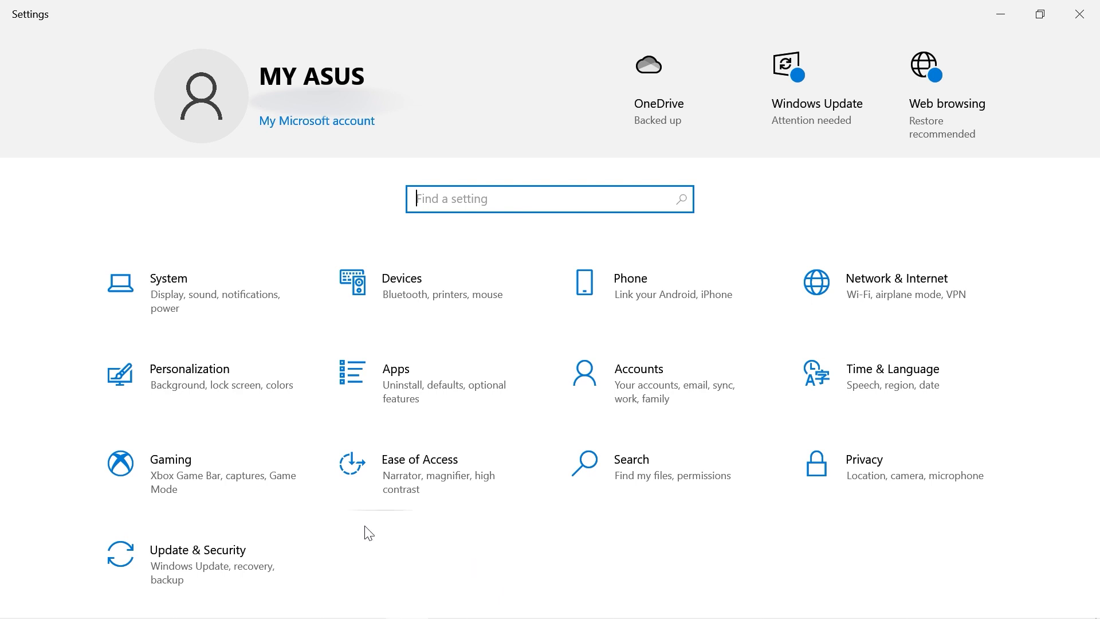
left_click(288, 473)
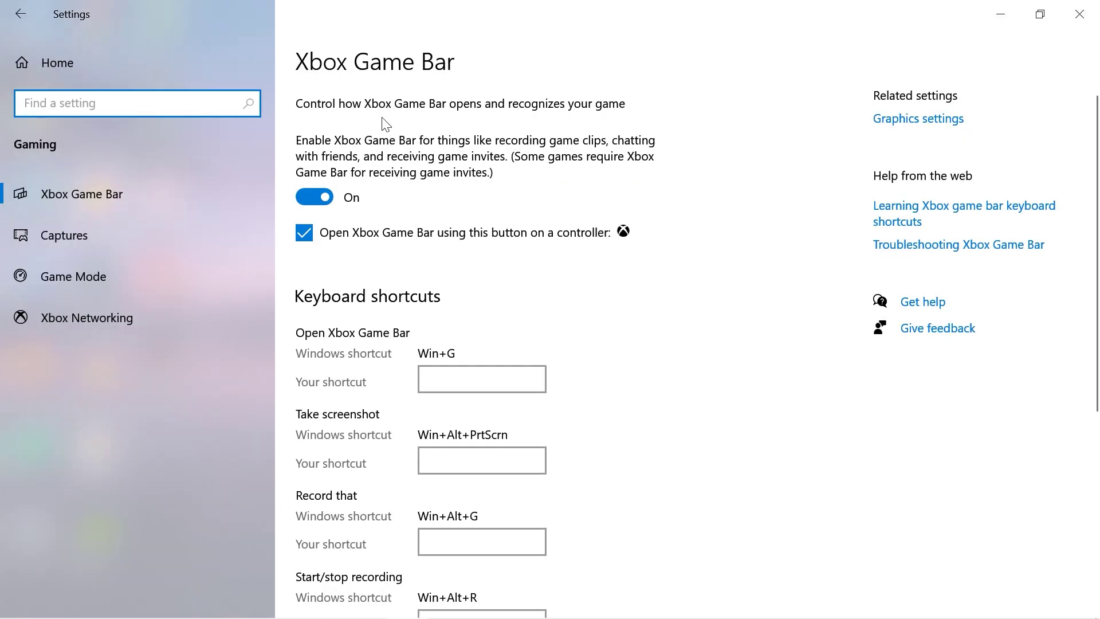
left_click(70, 280)
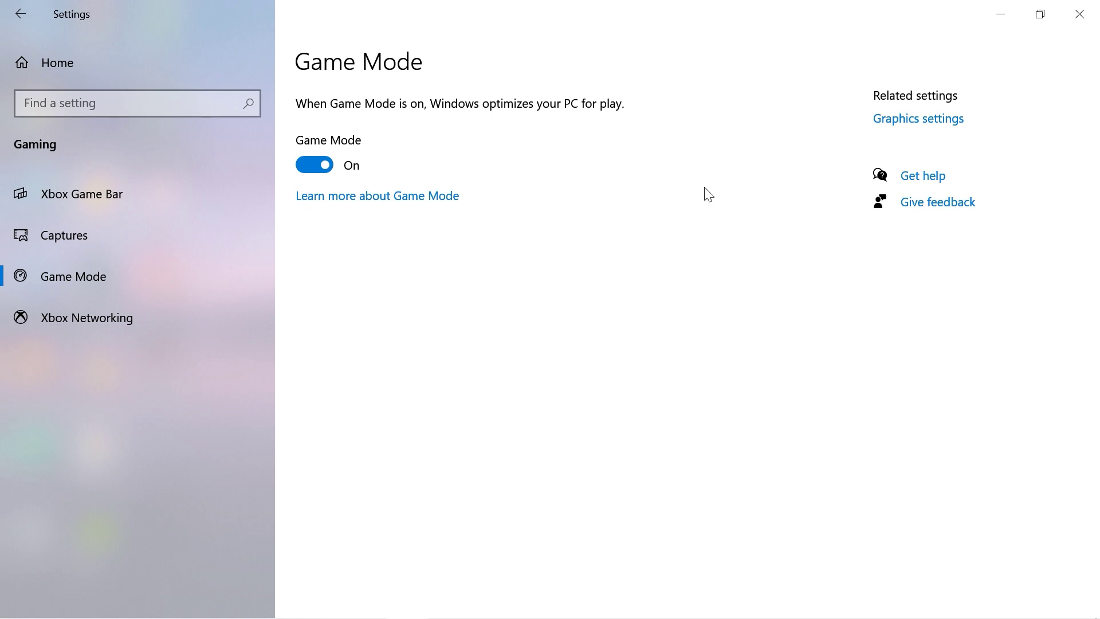
left_click(1079, 14)
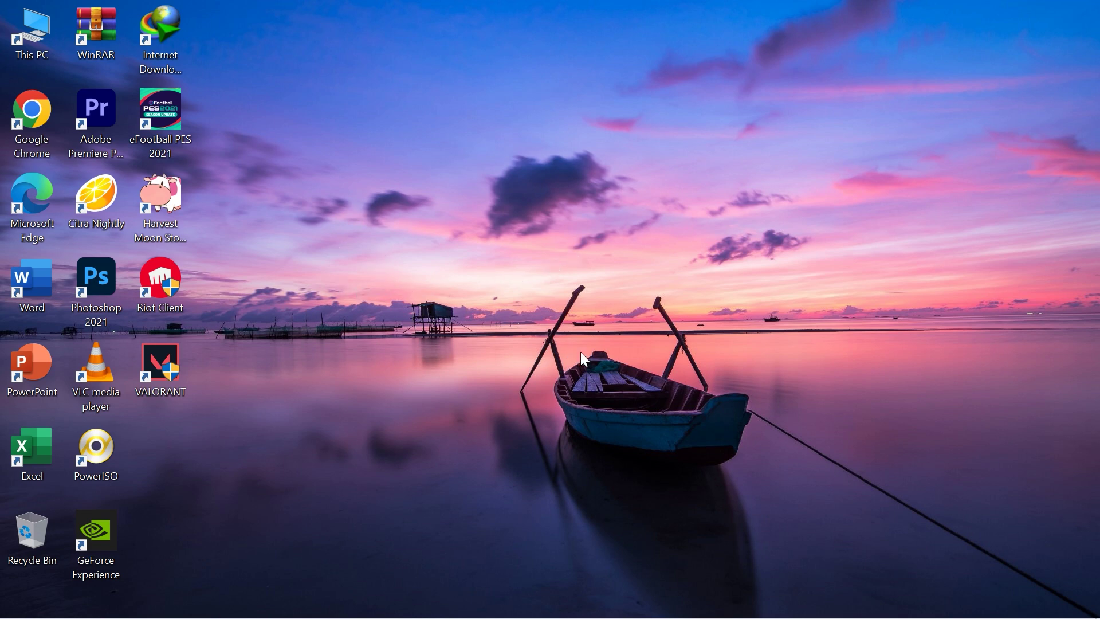
- In NVIDIA Control Panel, set the image settings to use my preference emphasizing Performance and apply the change
right_click(601, 295)
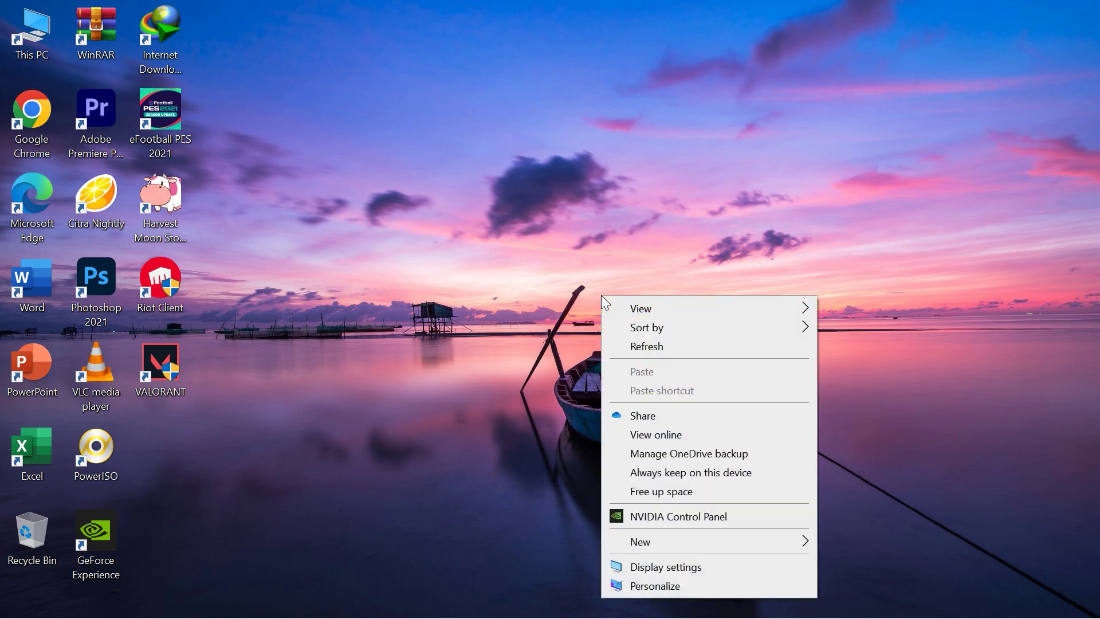
left_click(697, 519)
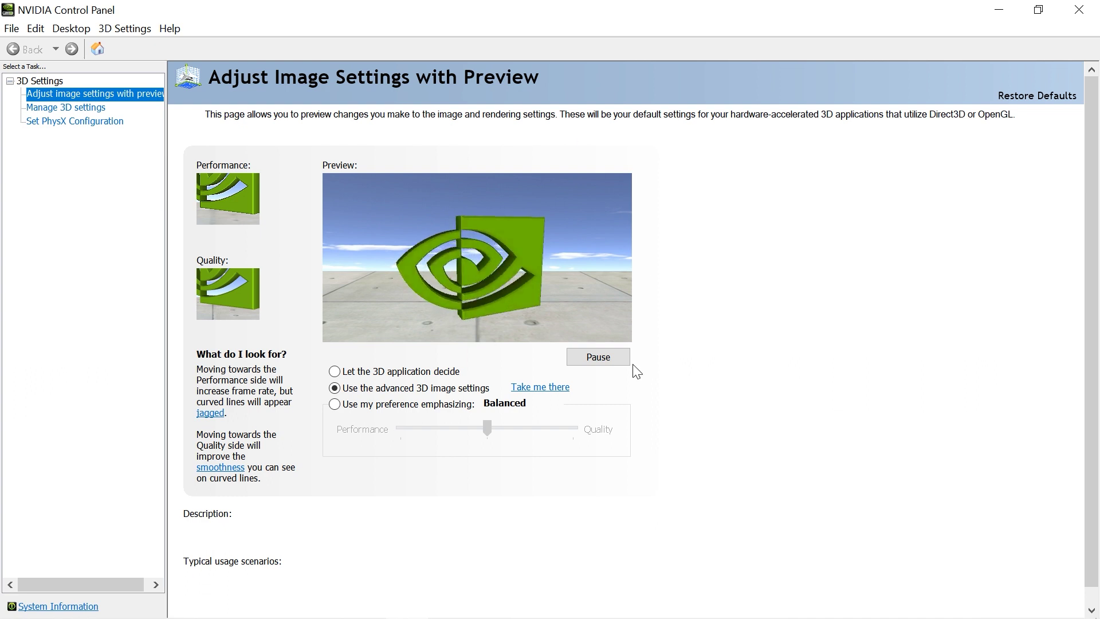
mouse_move(371, 378)
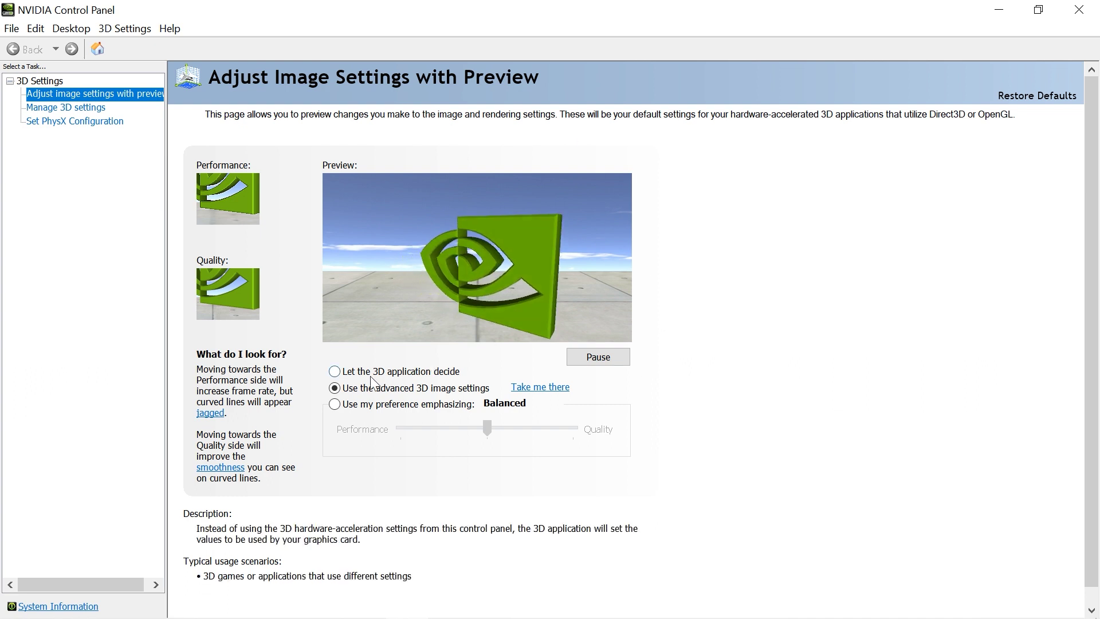
mouse_move(335, 408)
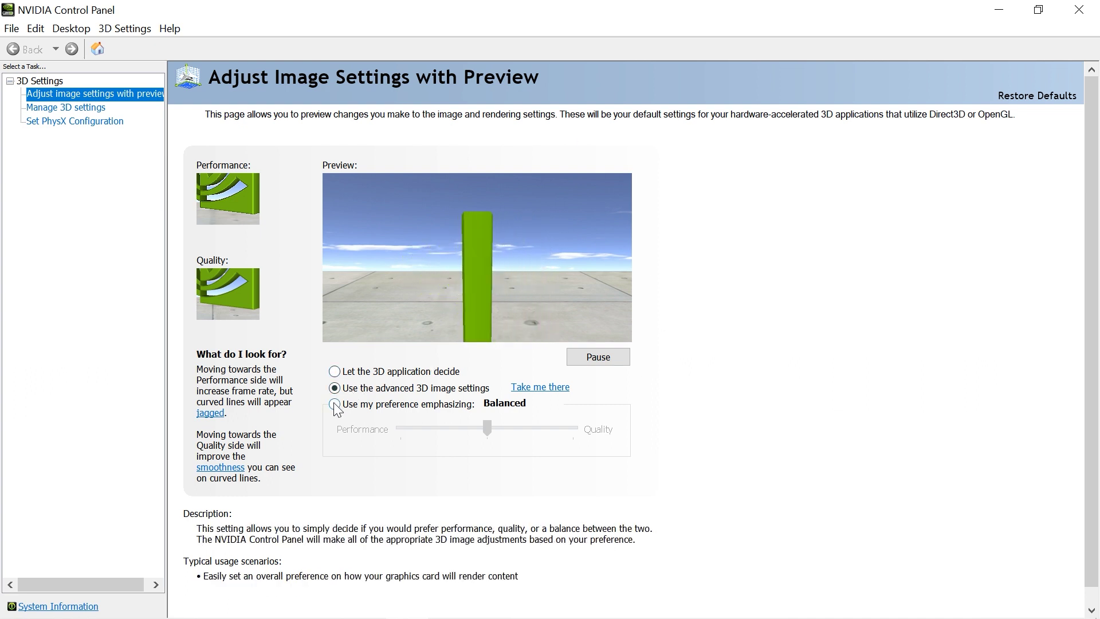
left_click(335, 405)
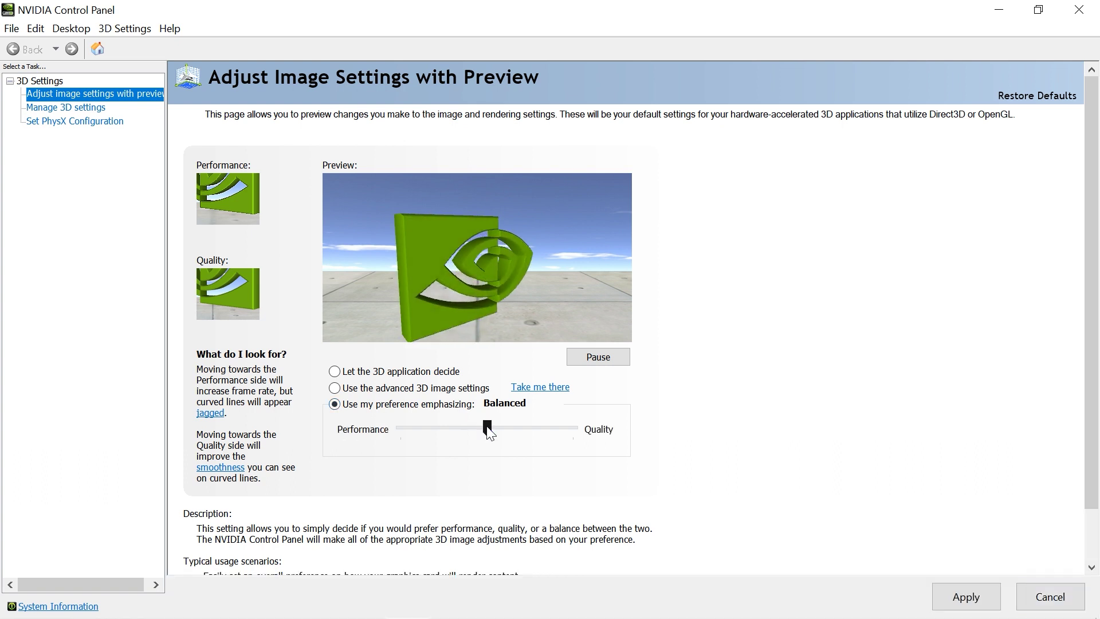
left_click_drag(485, 425, 426, 433)
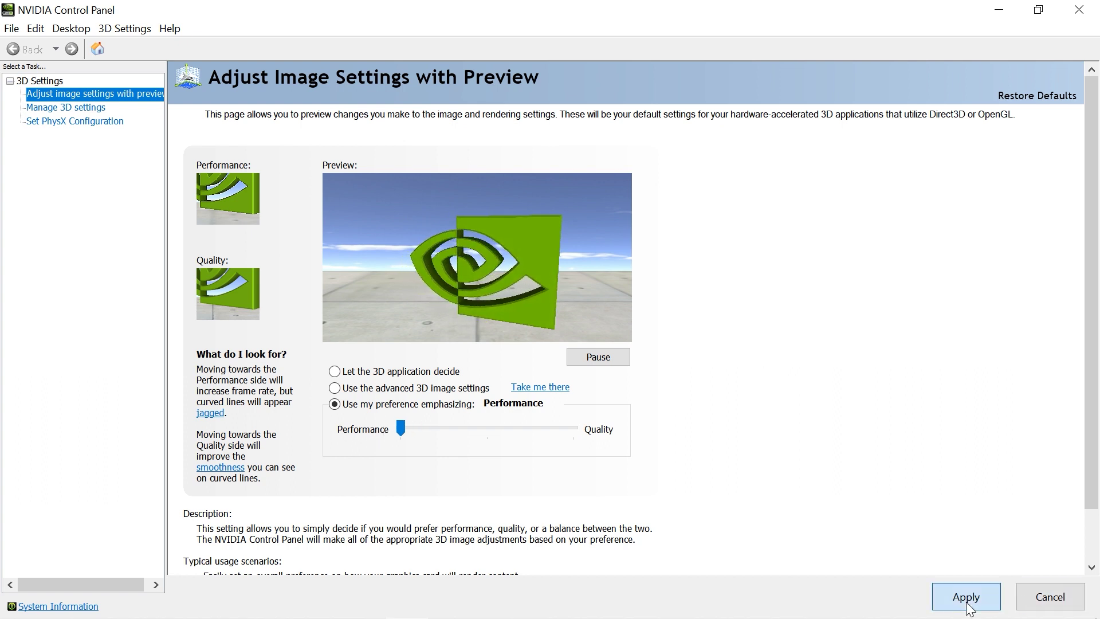
left_click(966, 599)
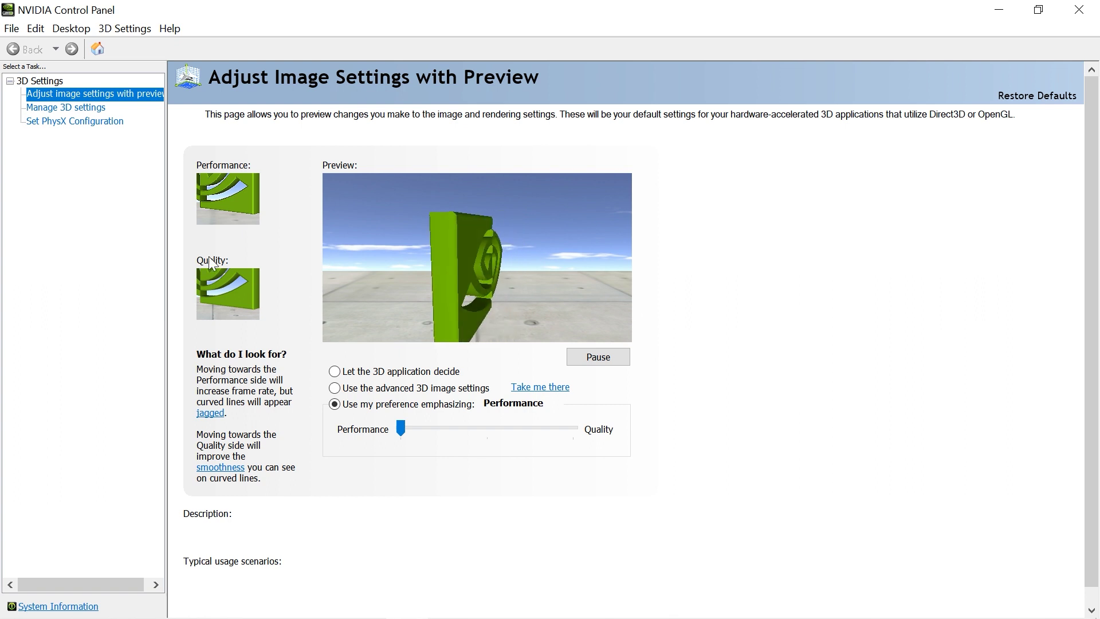
- Open the program-specific settings under Manage 3D Settings with Valorant (valorant-win64-shipping.exe) as the program to customize
left_click(76, 112)
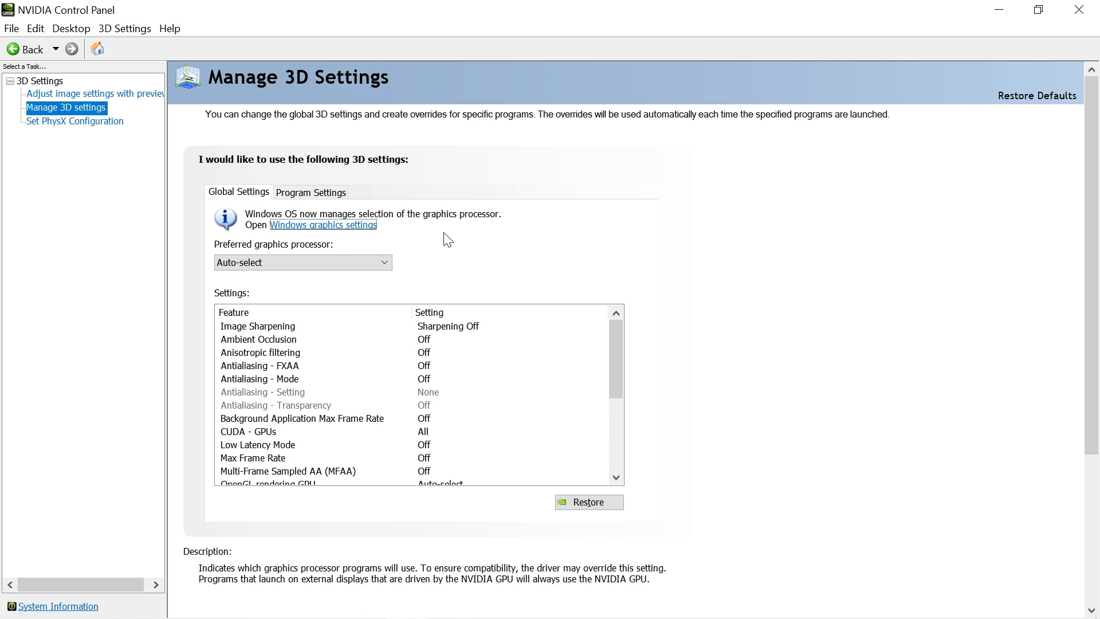
left_click(325, 197)
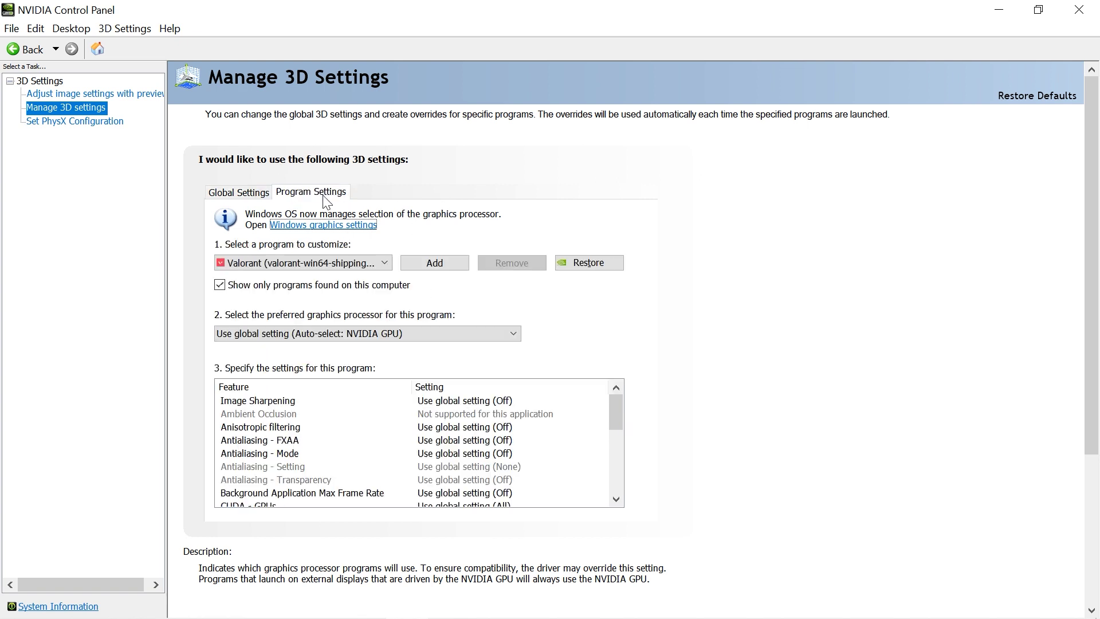
left_click(283, 267)
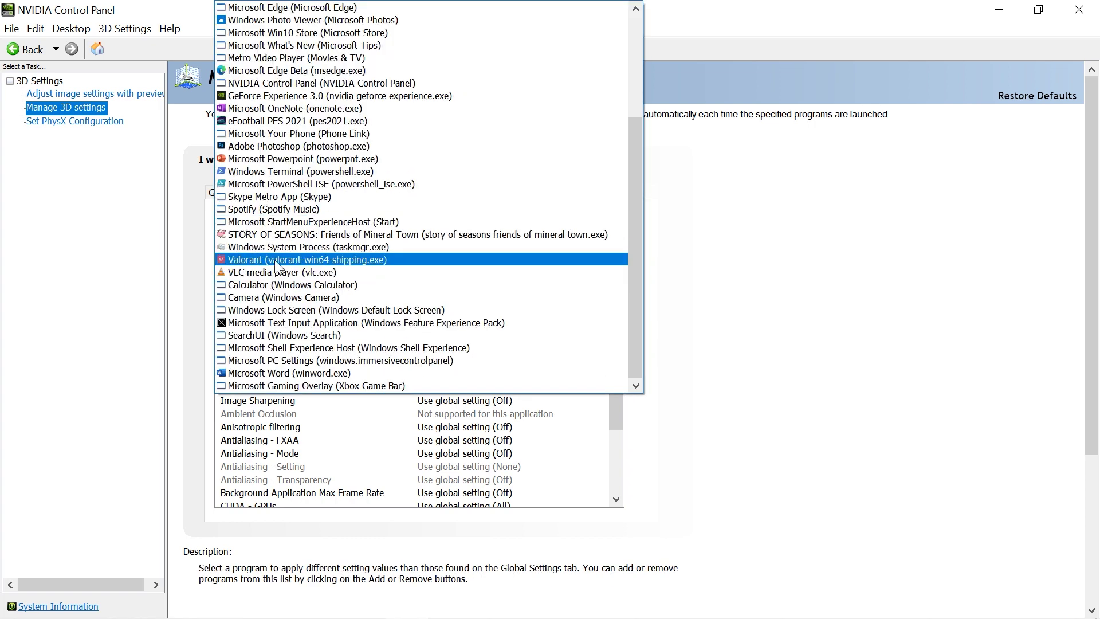
left_click(739, 241)
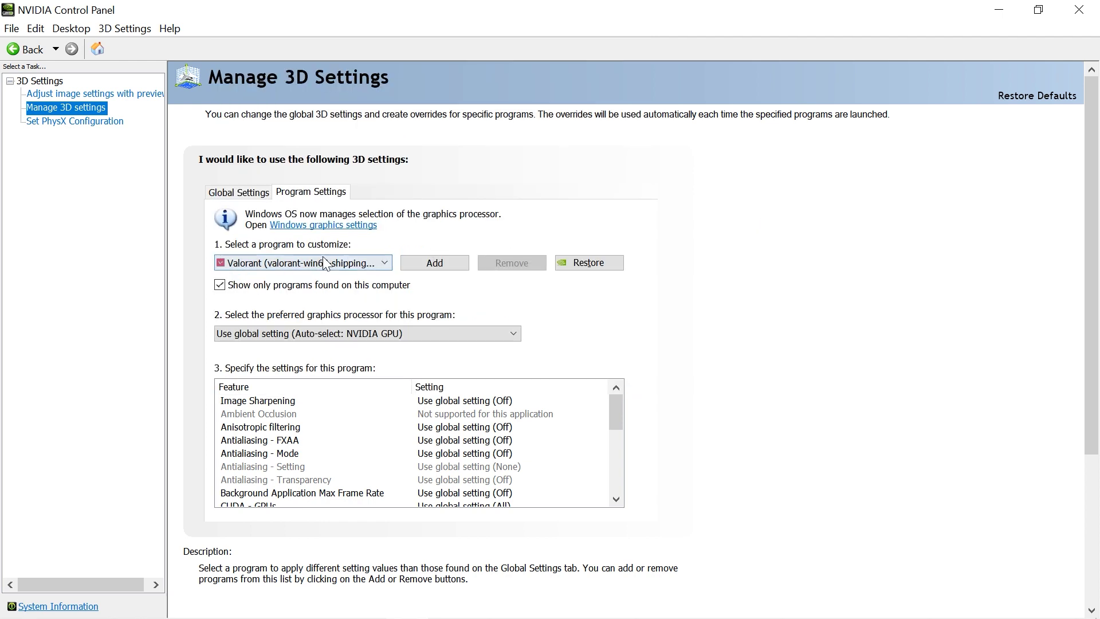
left_click(435, 263)
scroll(493, 321, "down", 4)
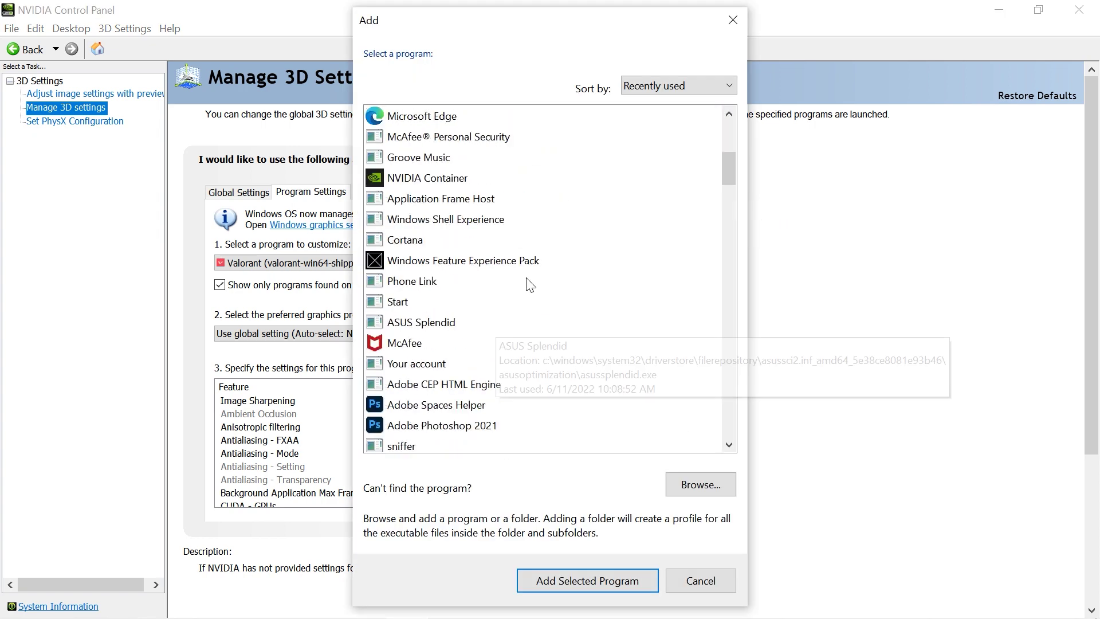
scroll(530, 284, "down", 4)
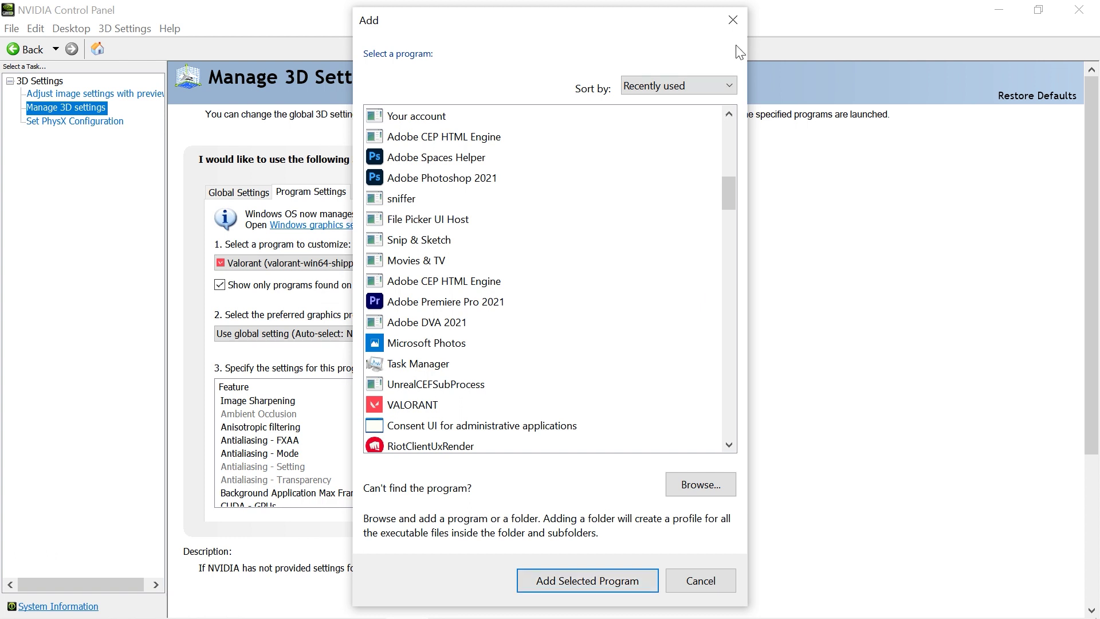
left_click(732, 21)
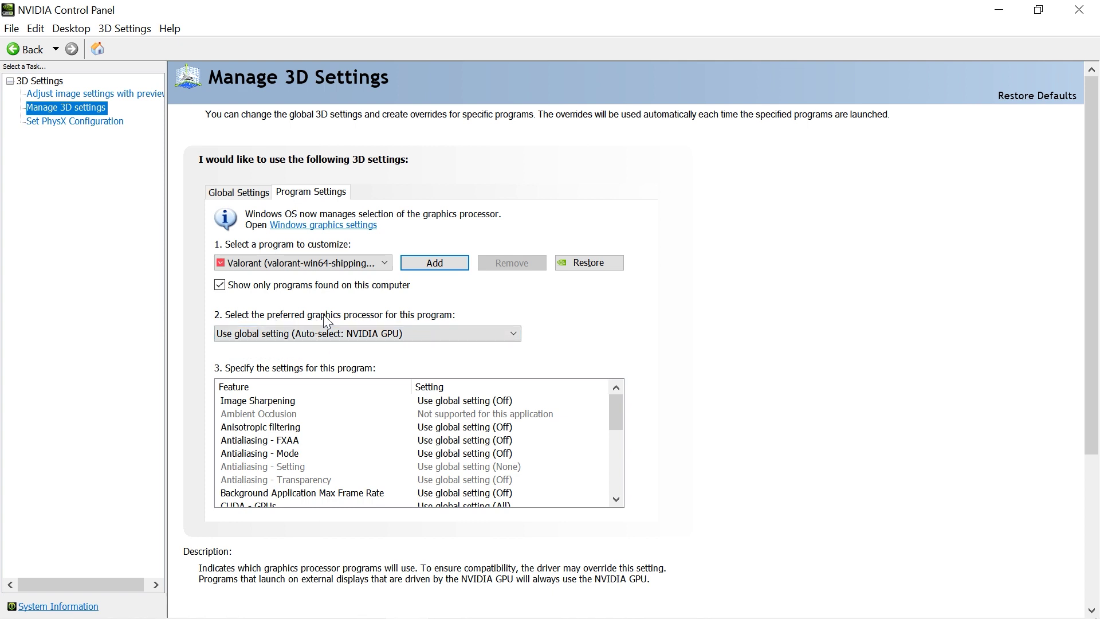
- Set Valorant's preferred graphics processor to High-performance NVIDIA processor and apply the change
left_click(383, 333)
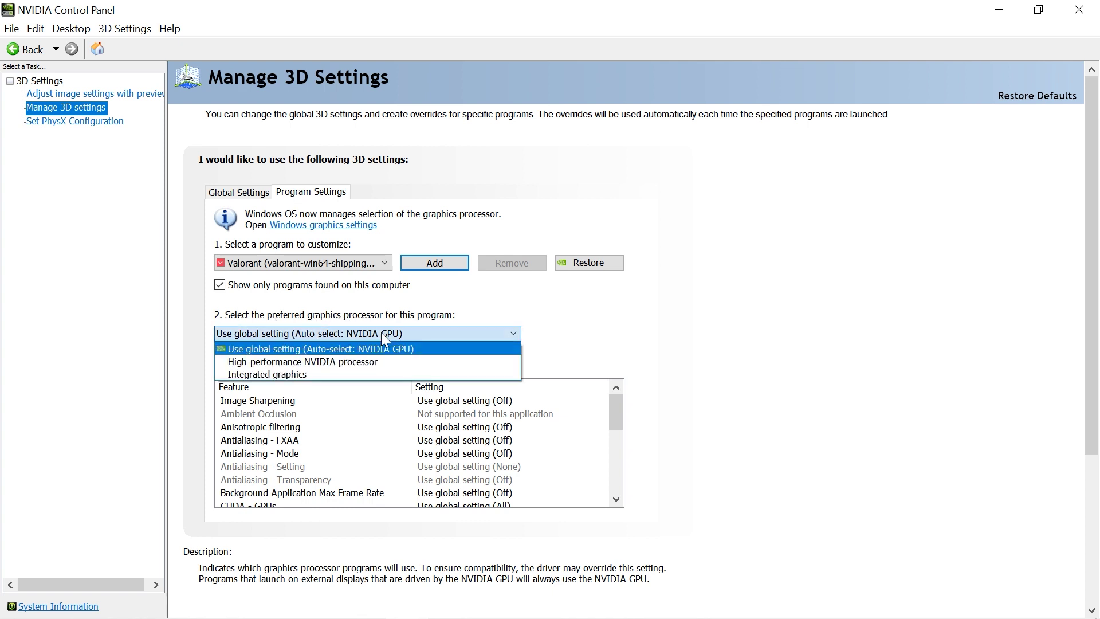
left_click(290, 362)
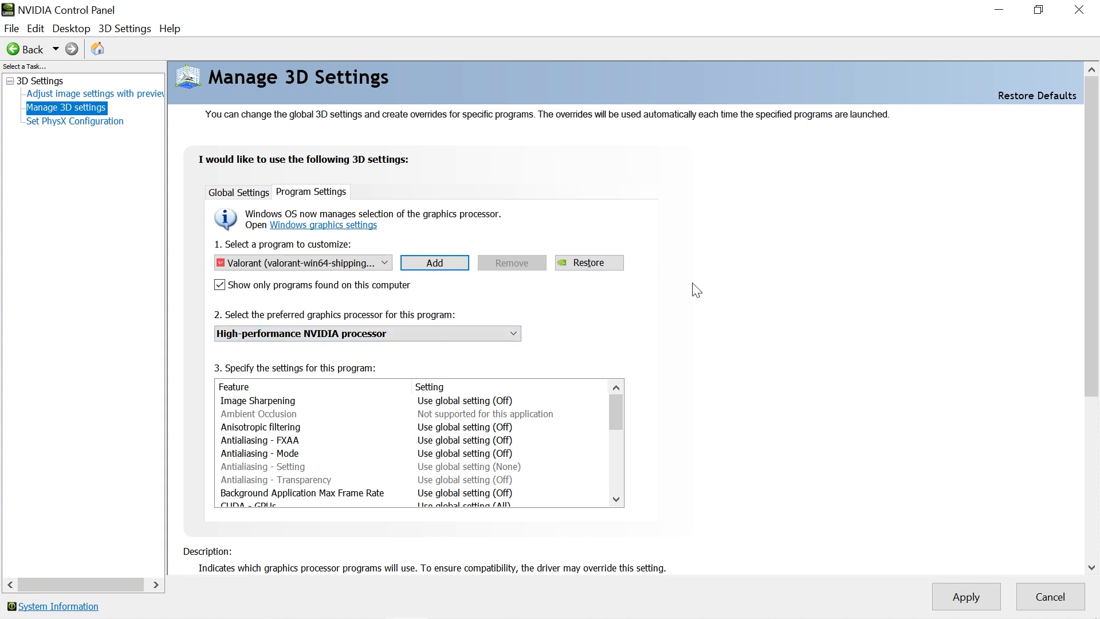
left_click(965, 597)
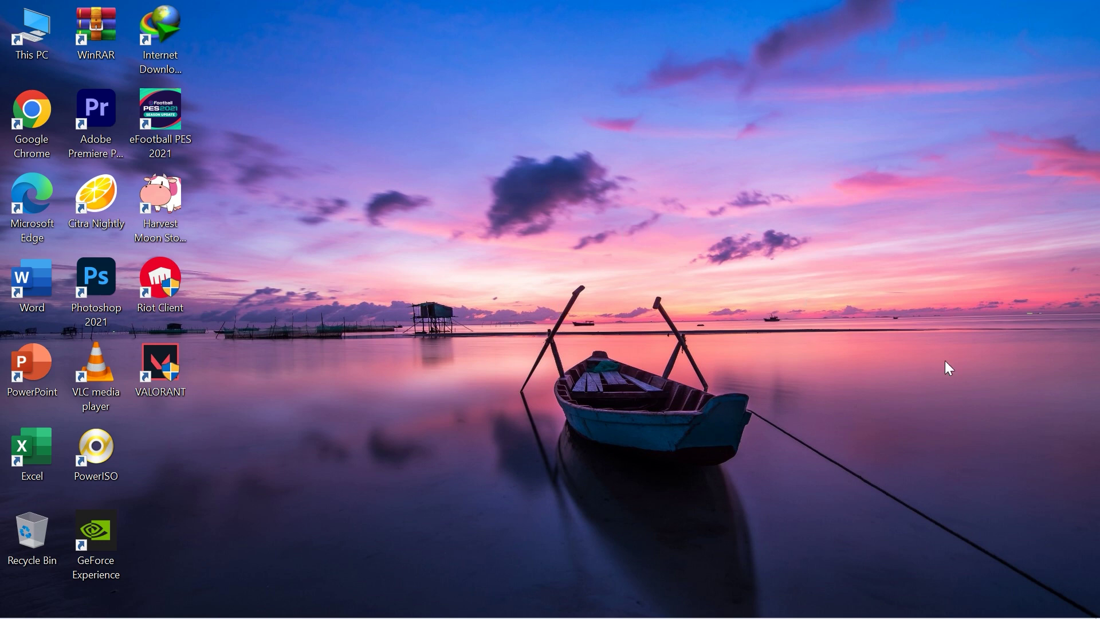
- Check that the plugged-in power mode in the battery flyout is set to Best performance
left_click(934, 602)
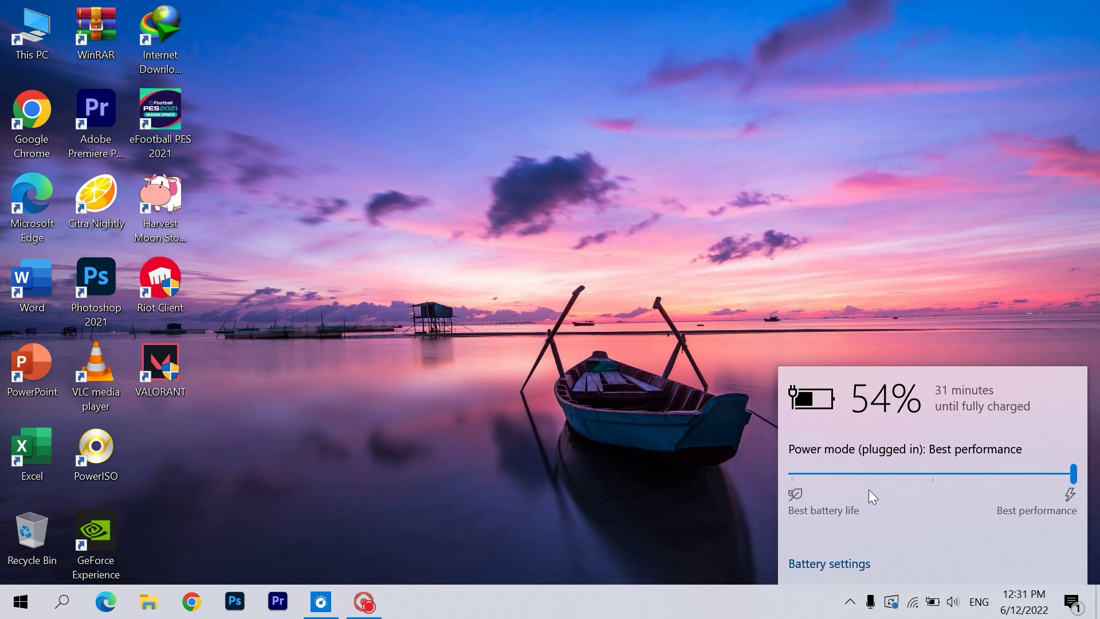
left_click(719, 458)
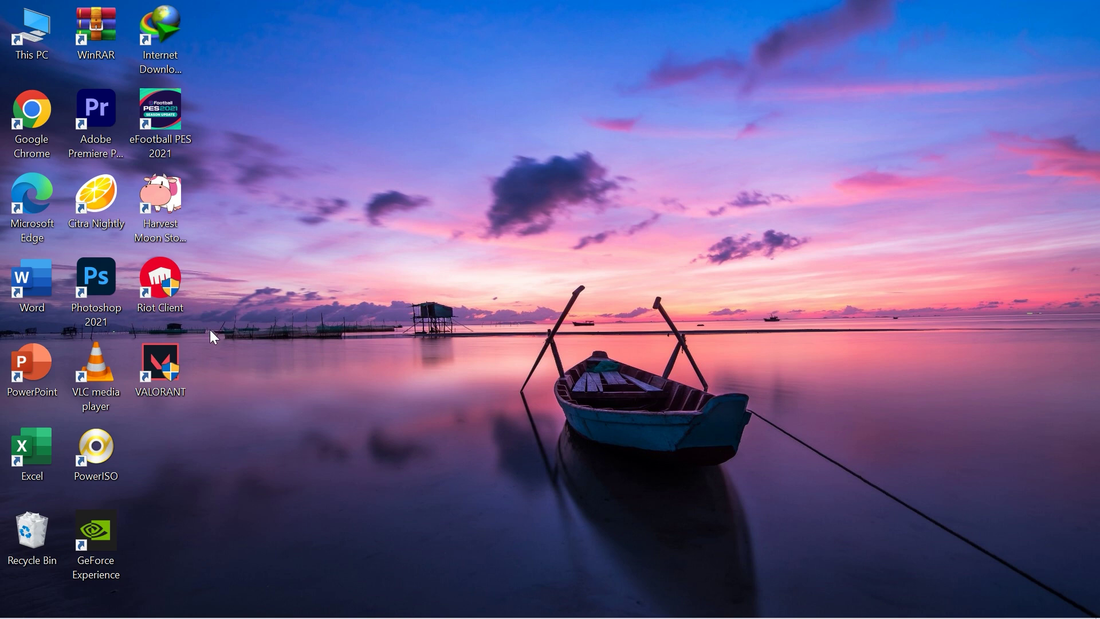
- Launch VALORANT from its desktop shortcut with administrator rights
right_click(169, 370)
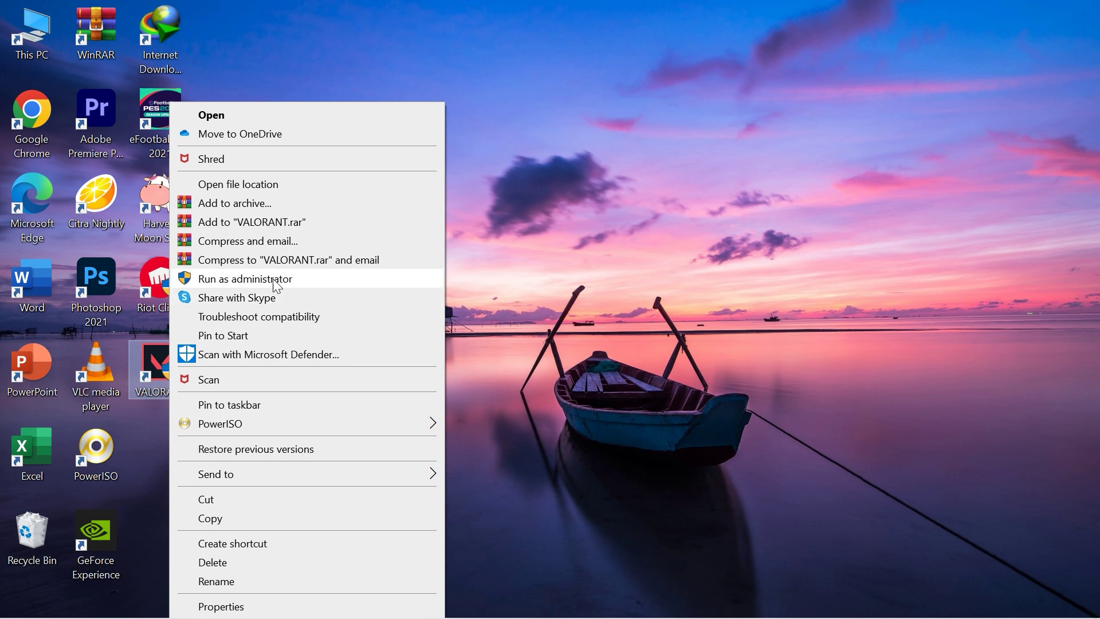
left_click(488, 246)
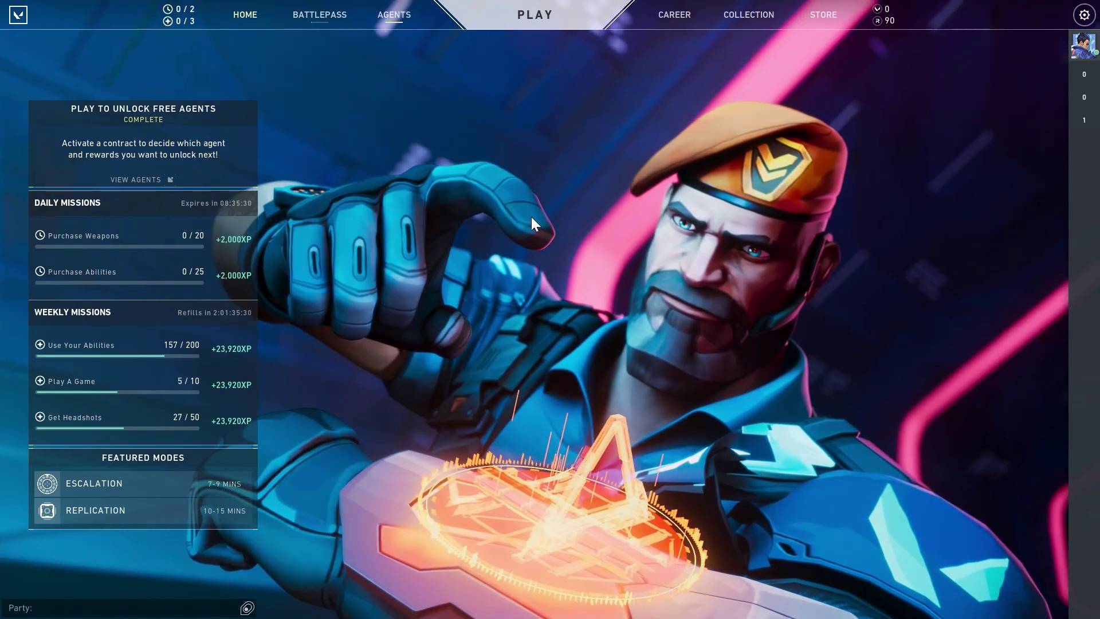
- Run taskmgr to open Task Manager and show the detailed list of running processes
key("super+r")
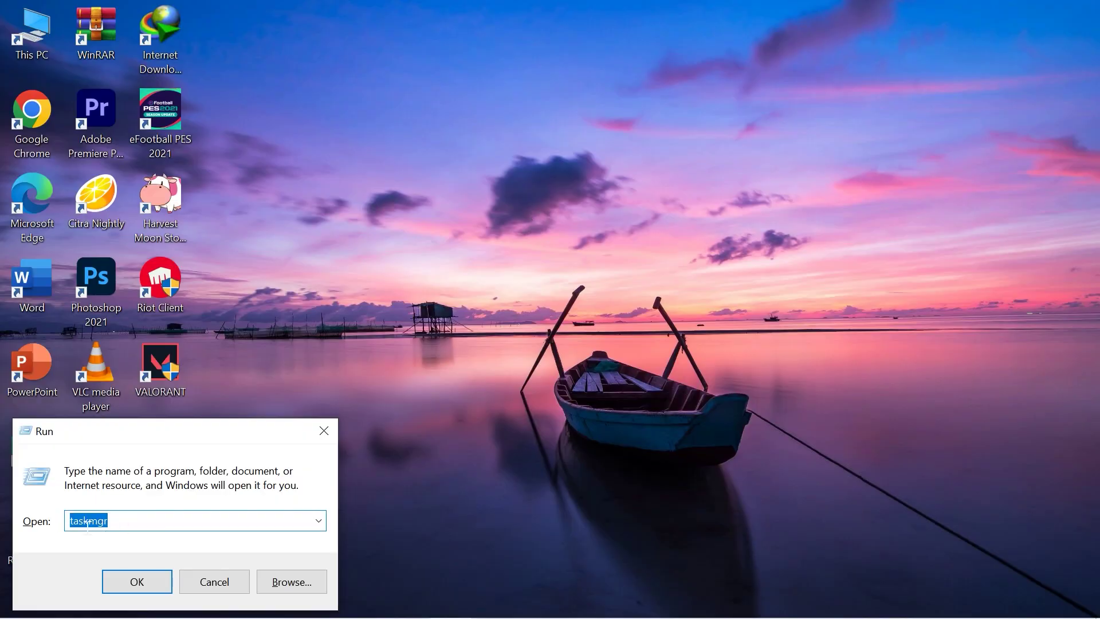
left_click(137, 581)
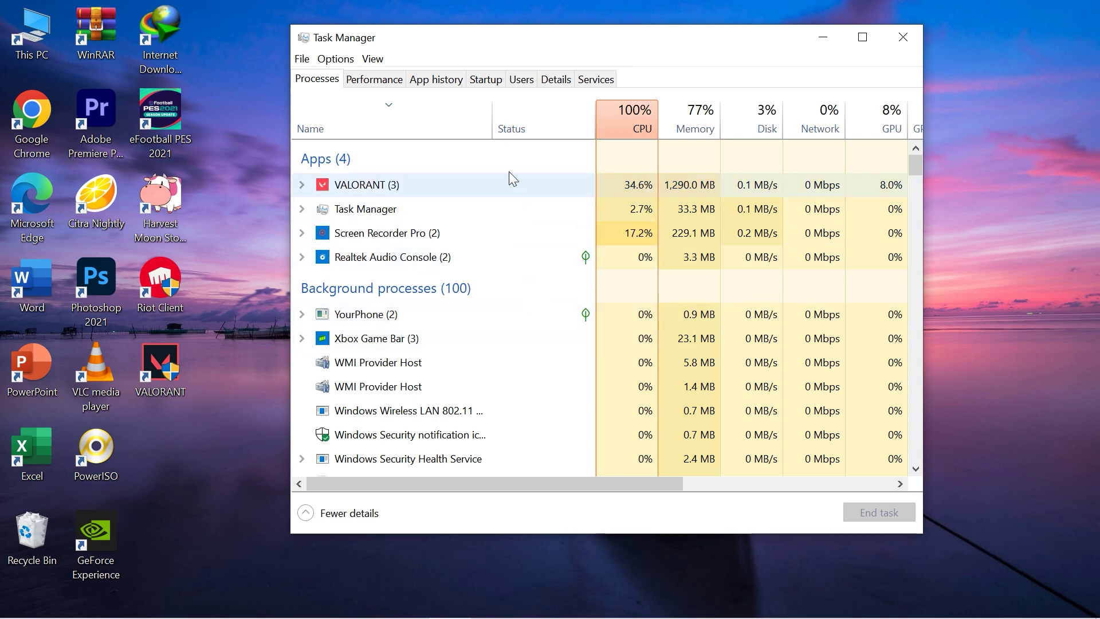
left_click(556, 79)
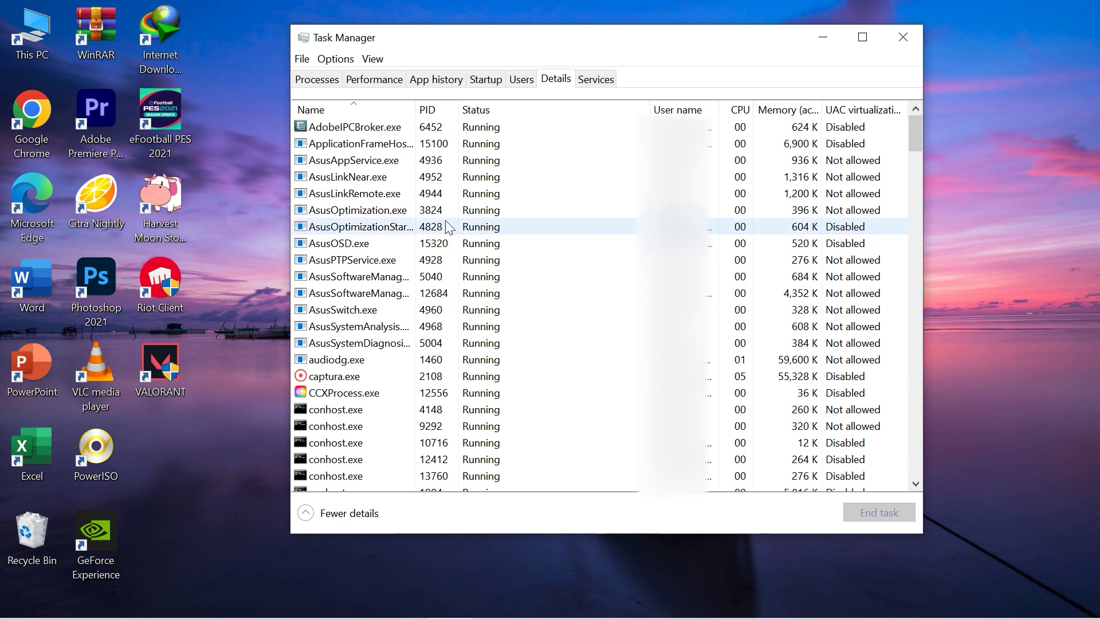
scroll(421, 218, "down", 3)
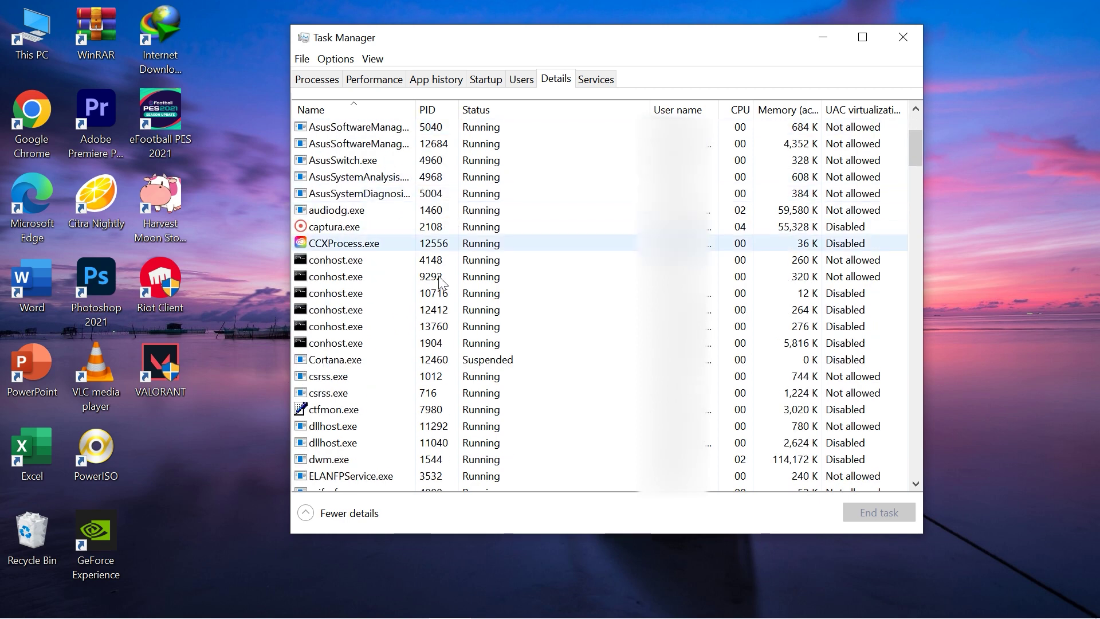
scroll(401, 243, "up", 3)
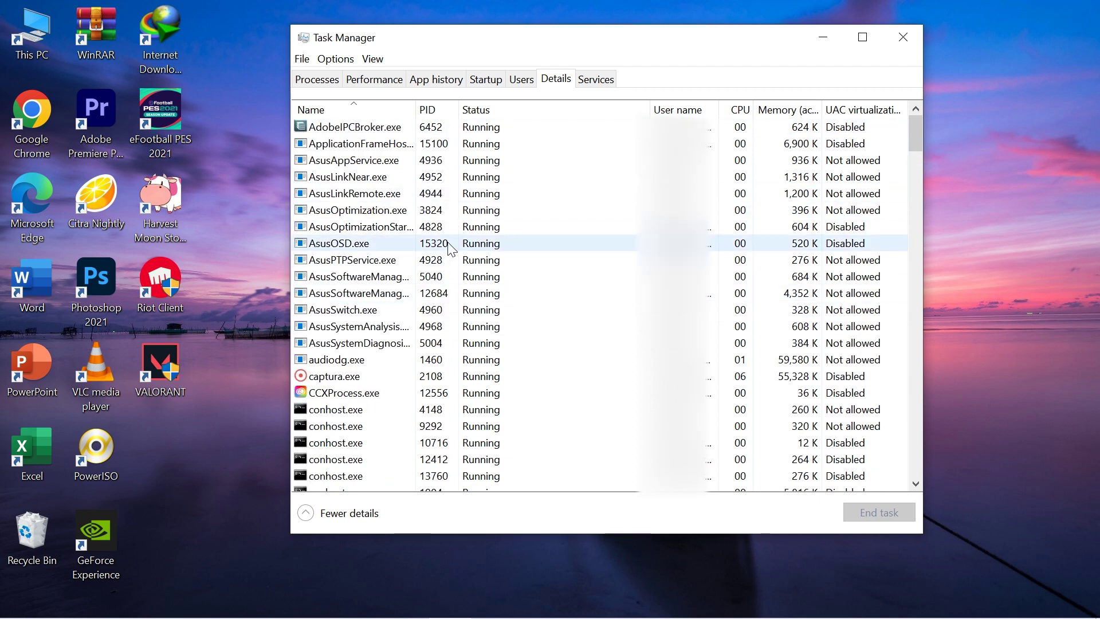
right_click(368, 189)
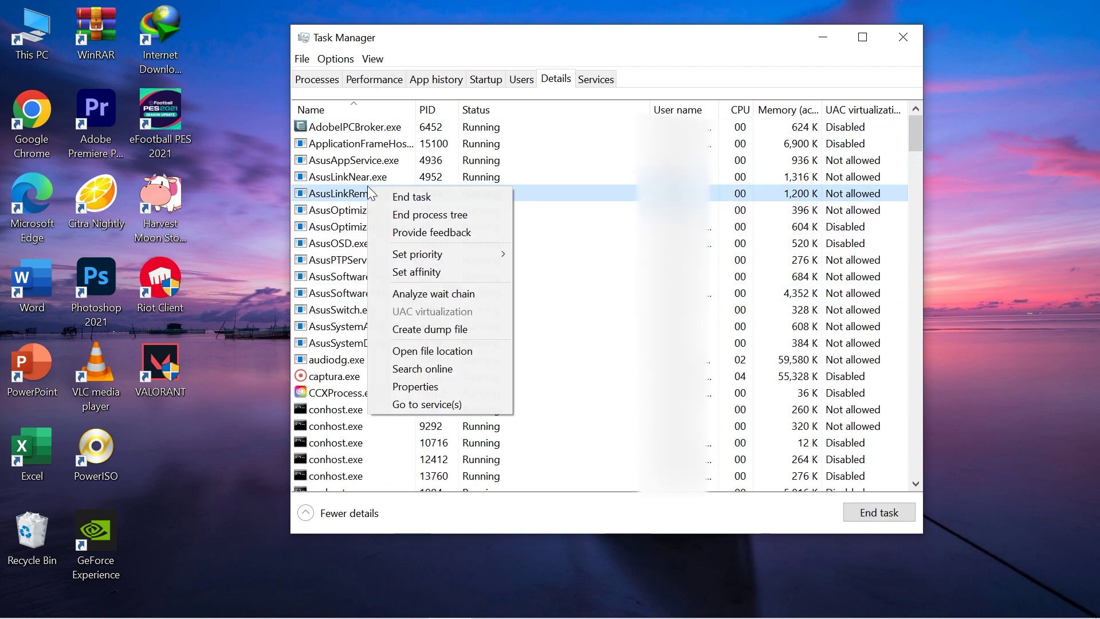
left_click(584, 197)
- Set the priority of the VALORANT-Win64-Shipping.exe process to High and confirm the change
scroll(584, 197, "down", 1)
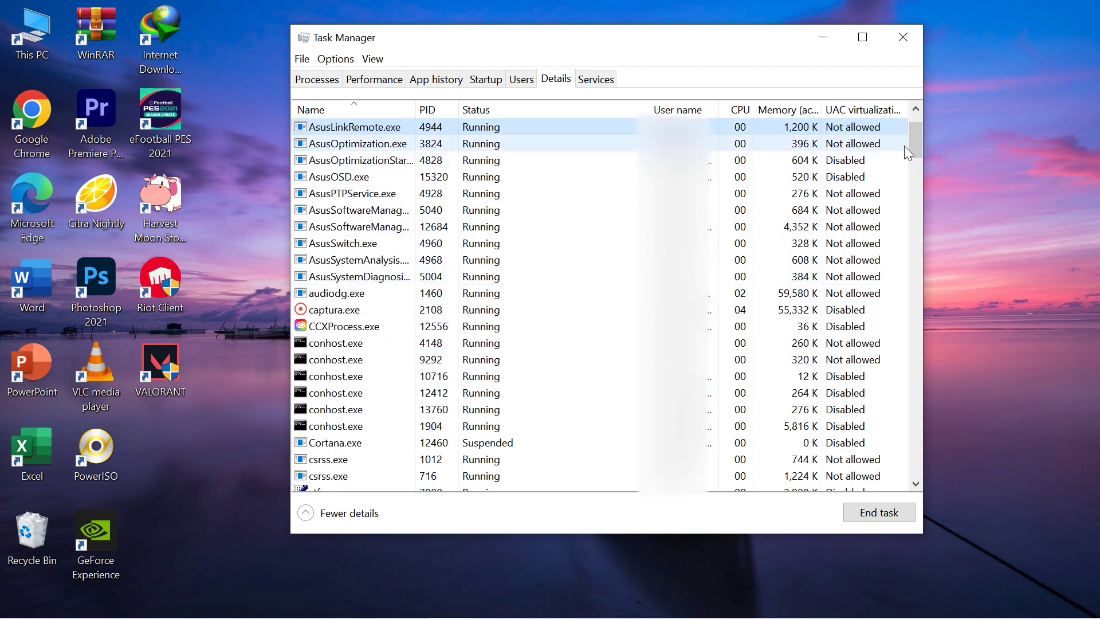
scroll(536, 370, "down", 20)
left_click(355, 259)
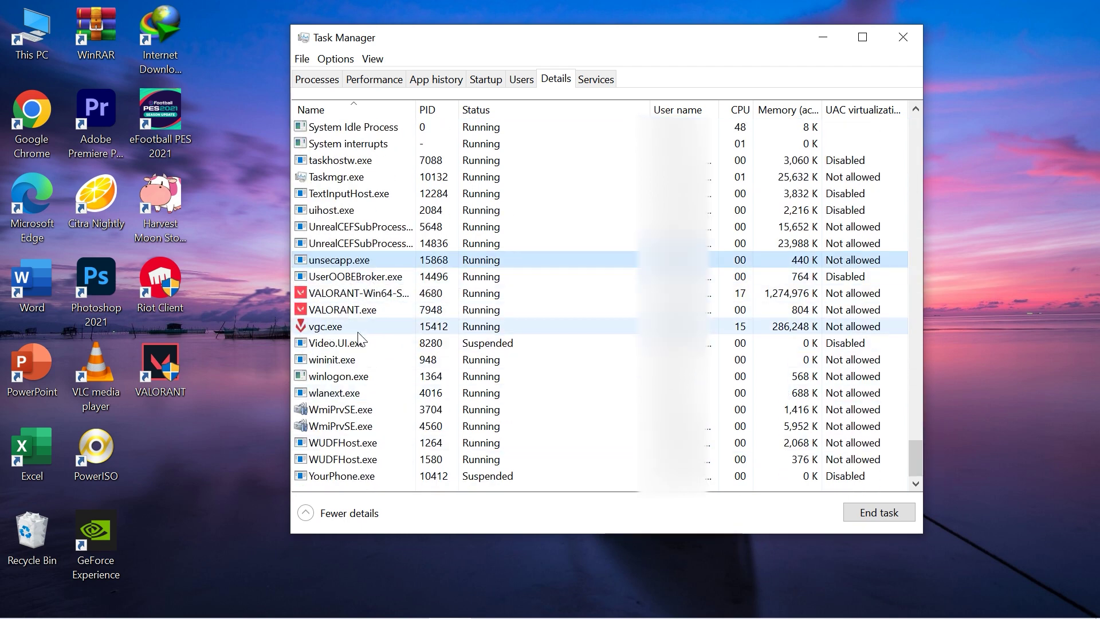
right_click(384, 296)
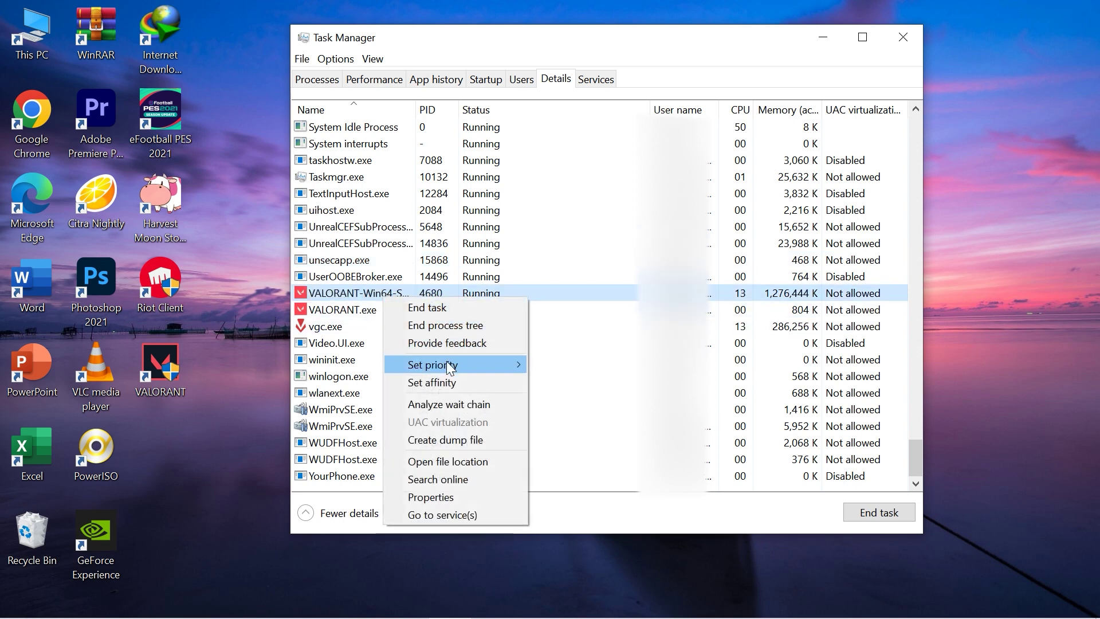
mouse_move(448, 367)
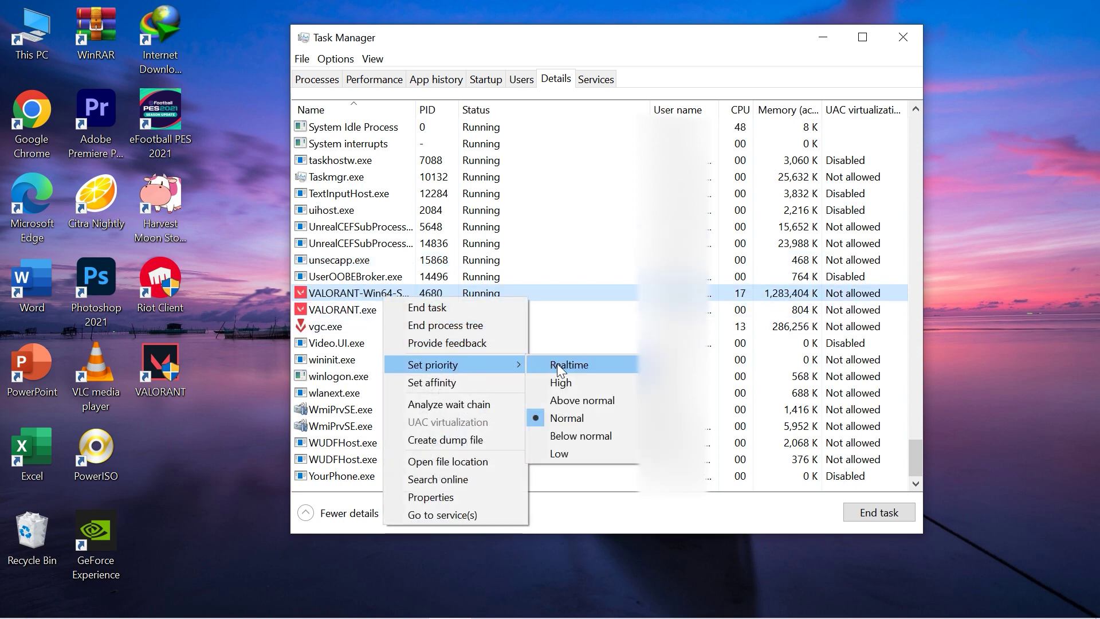
left_click(565, 385)
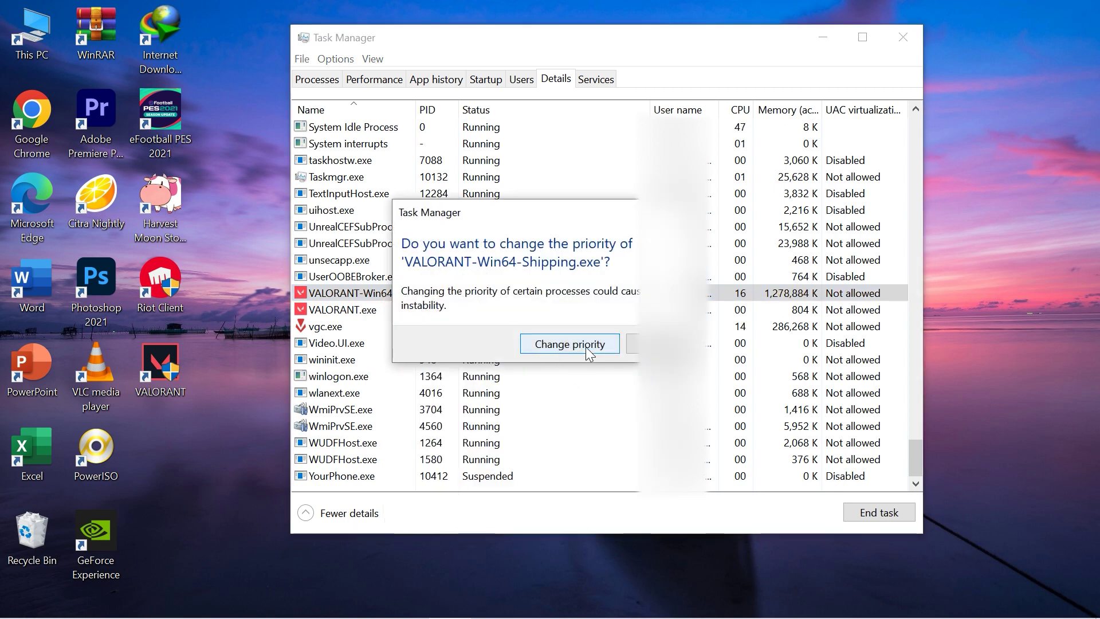
left_click(570, 345)
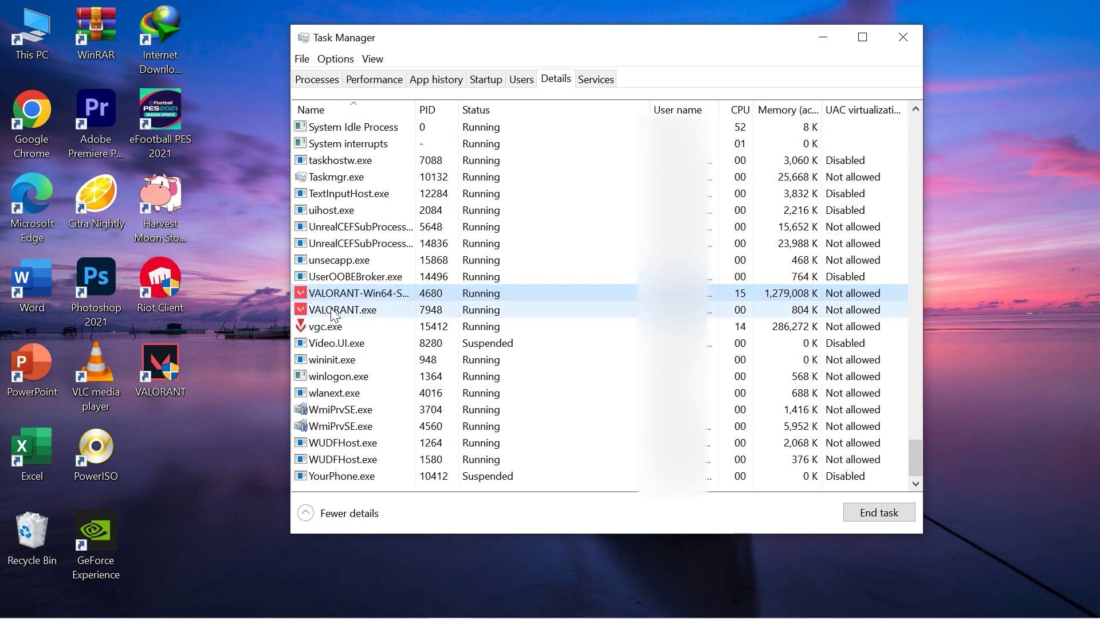
- Set the priority of the VALORANT.exe process to High, confirm it, and close Task Manager
right_click(328, 310)
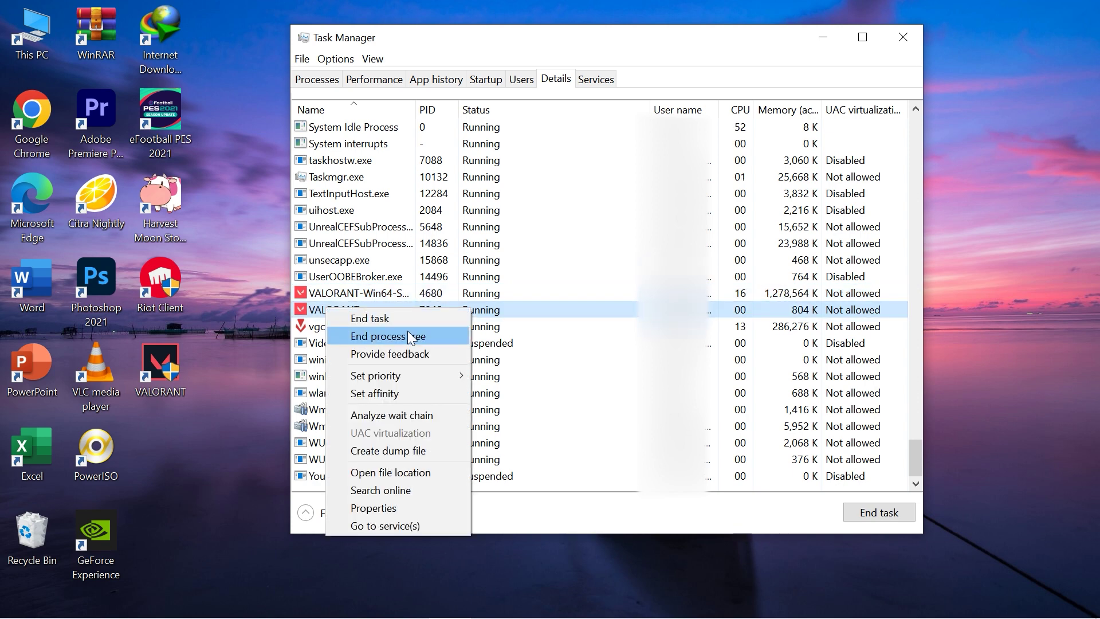
mouse_move(410, 373)
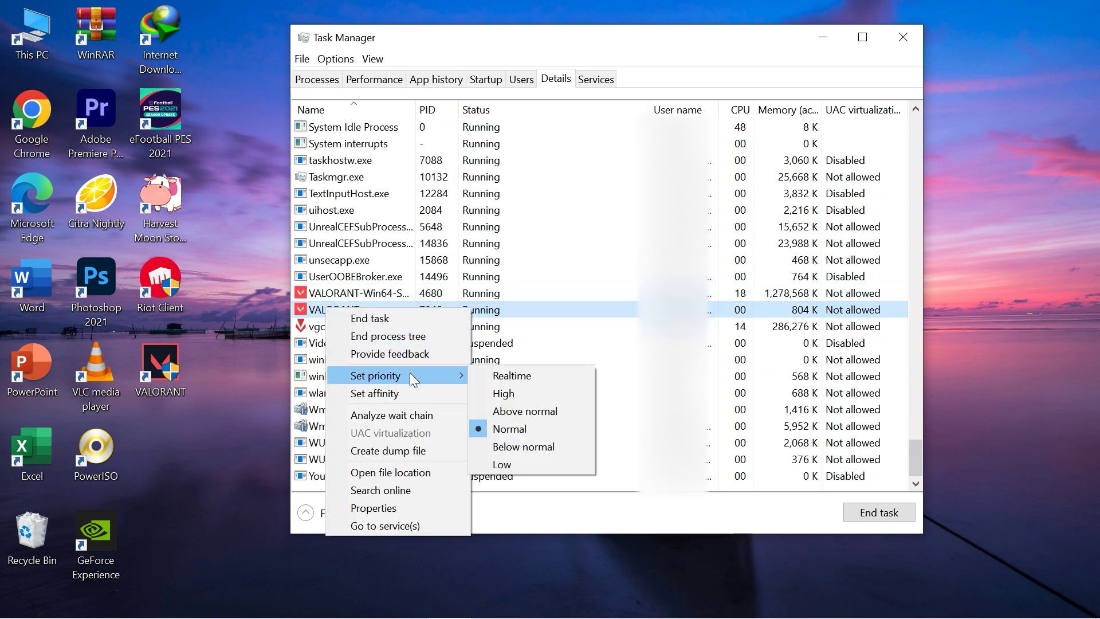
left_click(504, 393)
left_click(546, 343)
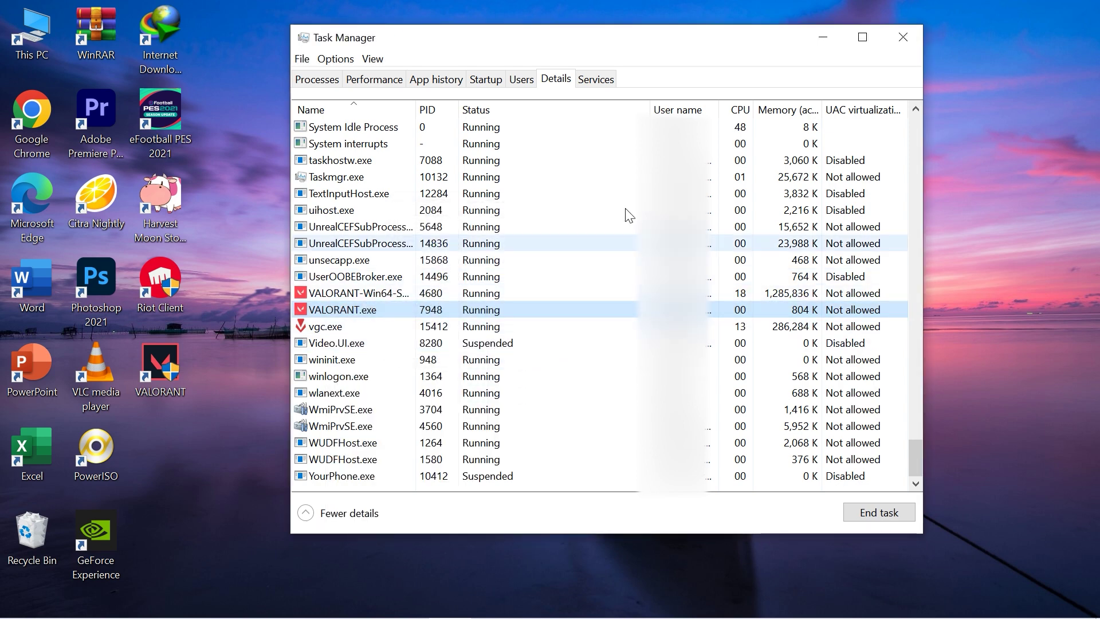
left_click(901, 43)
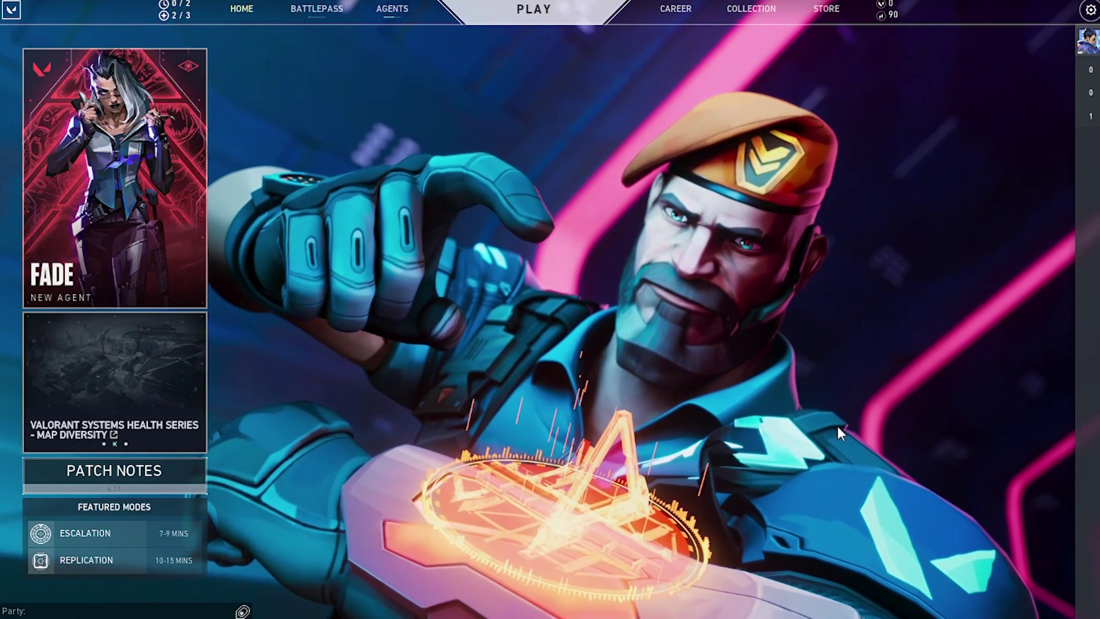
- In VALORANT's general video settings, turn off the FPS limits on battery, in menus, in background and always
left_click(1090, 10)
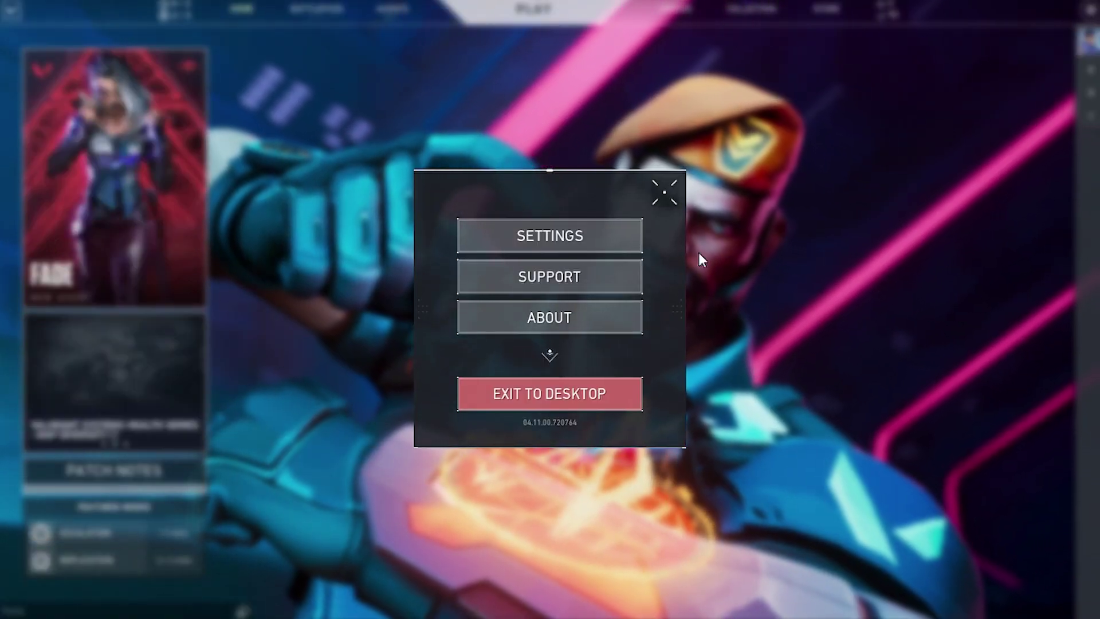
left_click(613, 241)
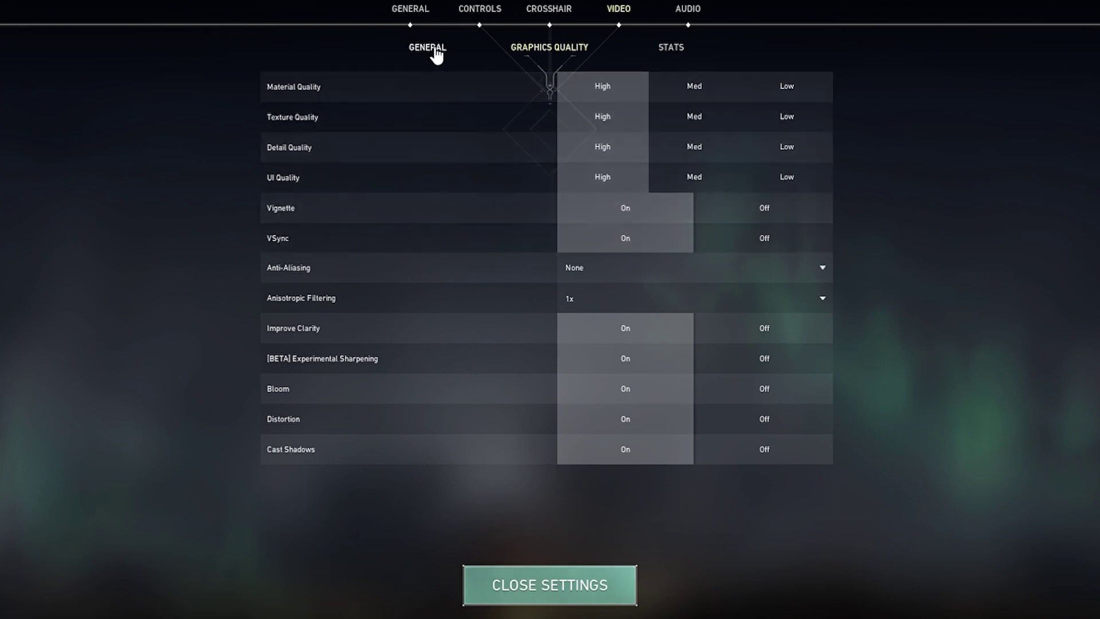
left_click(435, 51)
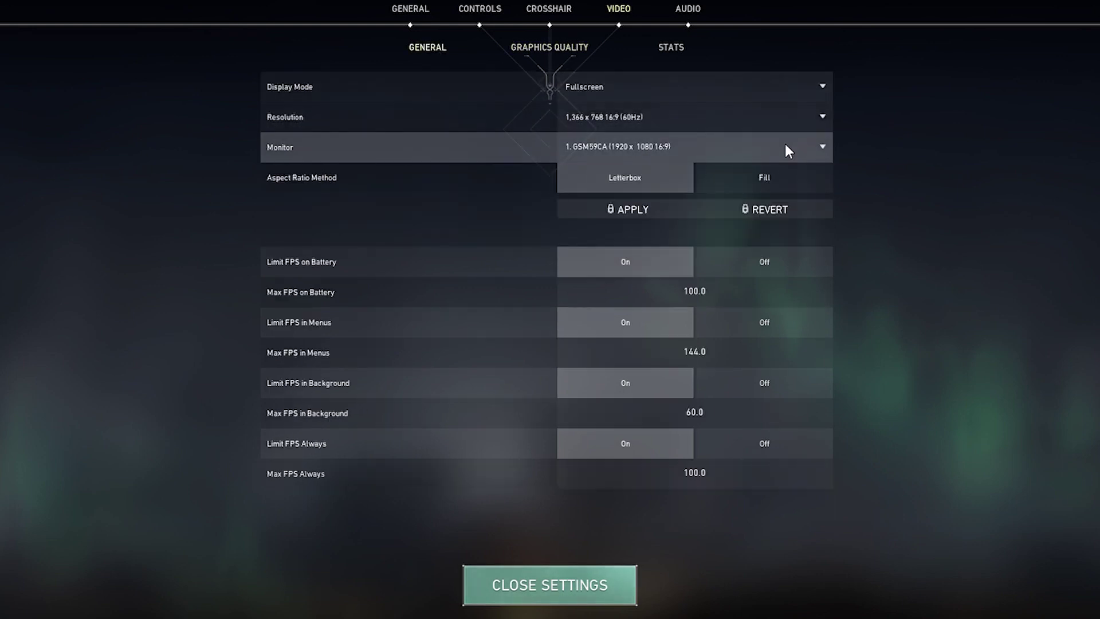
left_click(781, 264)
left_click(780, 322)
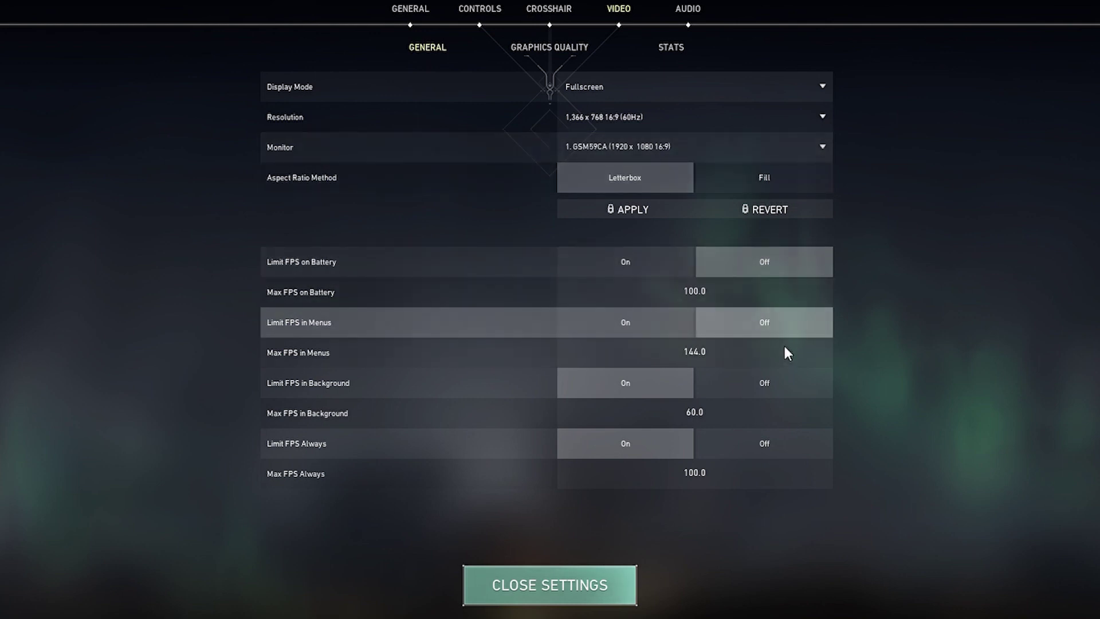
left_click(784, 385)
left_click(780, 445)
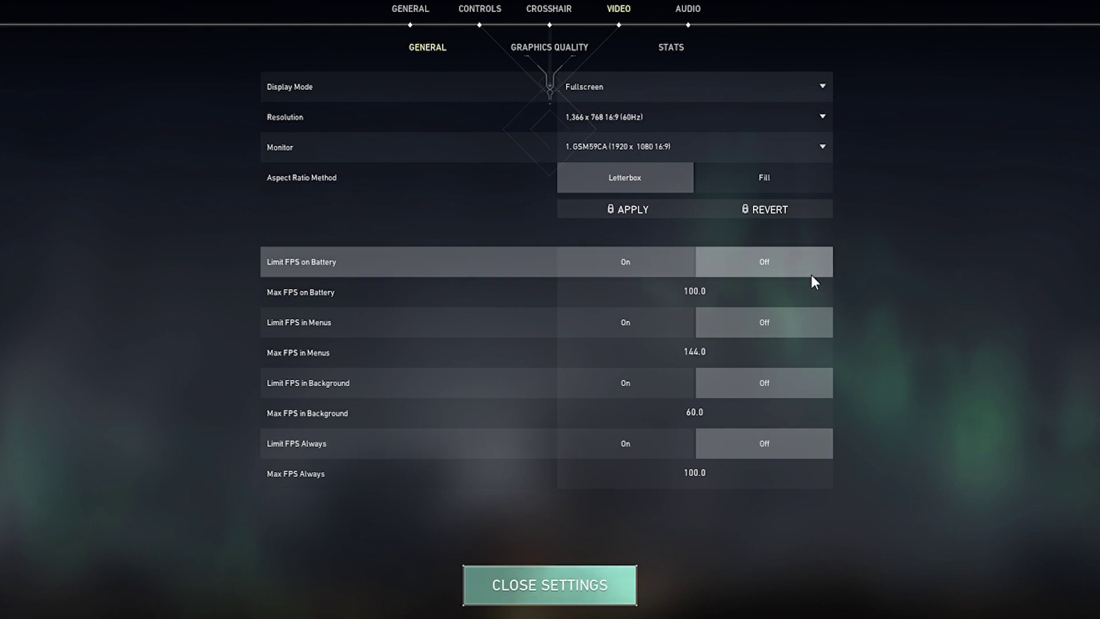
- In the graphics quality settings, set Material, Texture, Detail and UI Quality to Low
left_click(567, 51)
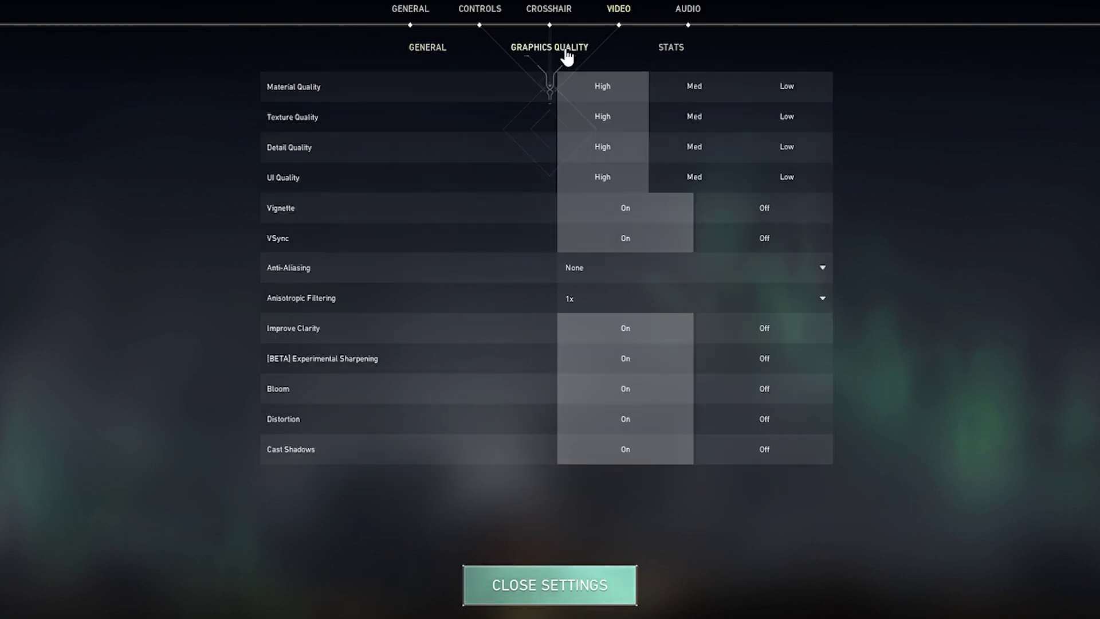
left_click(800, 90)
left_click(802, 118)
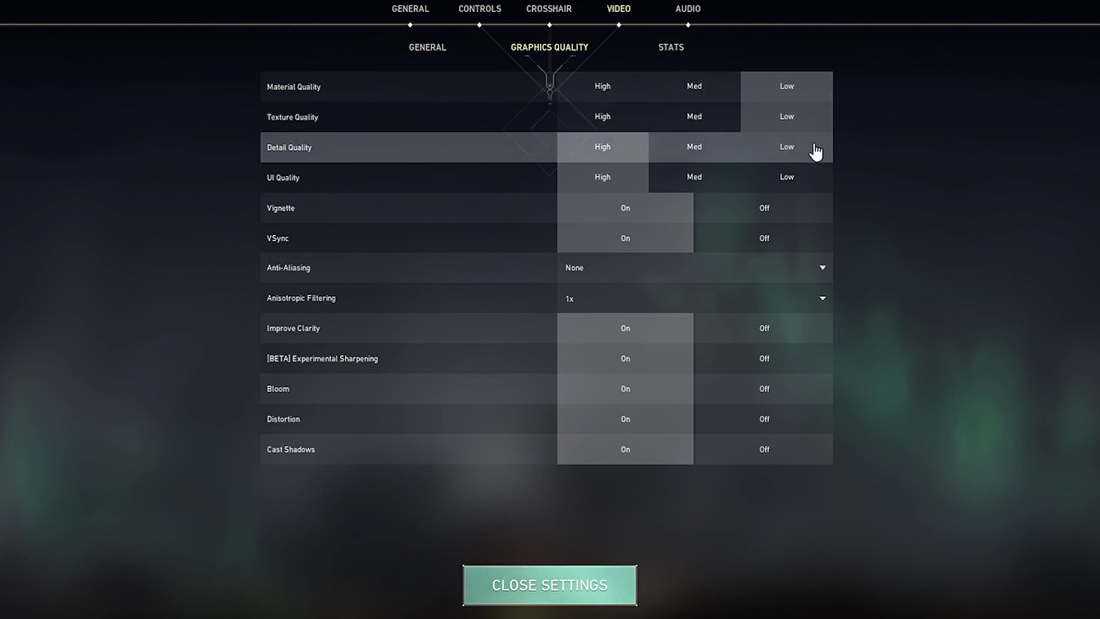
left_click(808, 148)
left_click(814, 179)
- Turn off Vignette, VSync, Improve Clarity, Experimental Sharpening, Bloom, Distortion and Cast Shadows, and close the settings
left_click(812, 210)
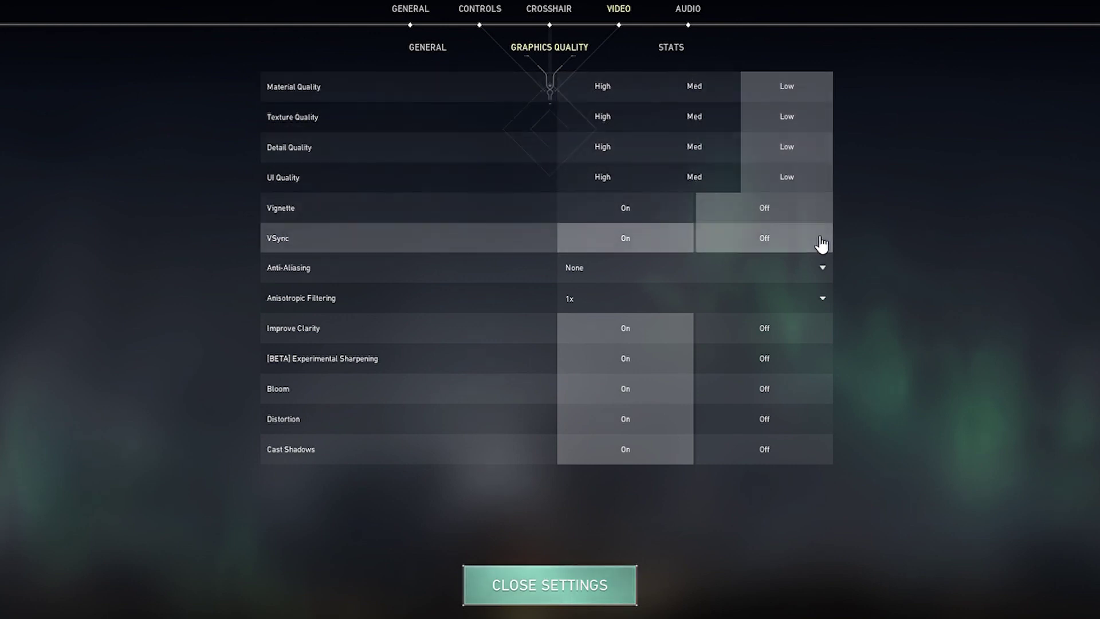
left_click(822, 242)
left_click(825, 335)
left_click(822, 358)
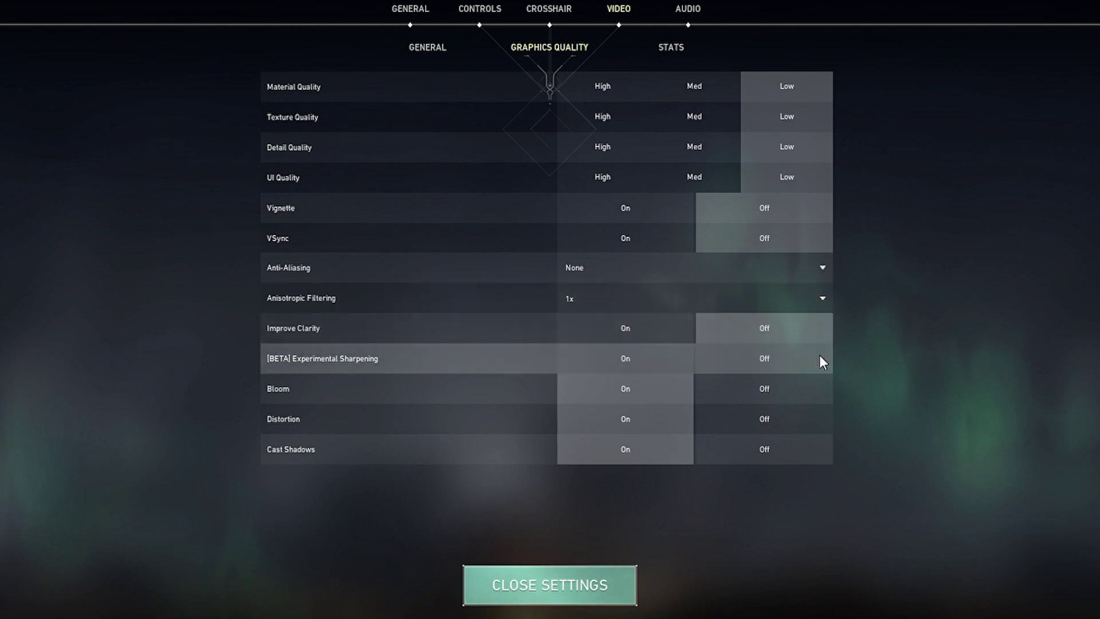
left_click(816, 392)
left_click(809, 416)
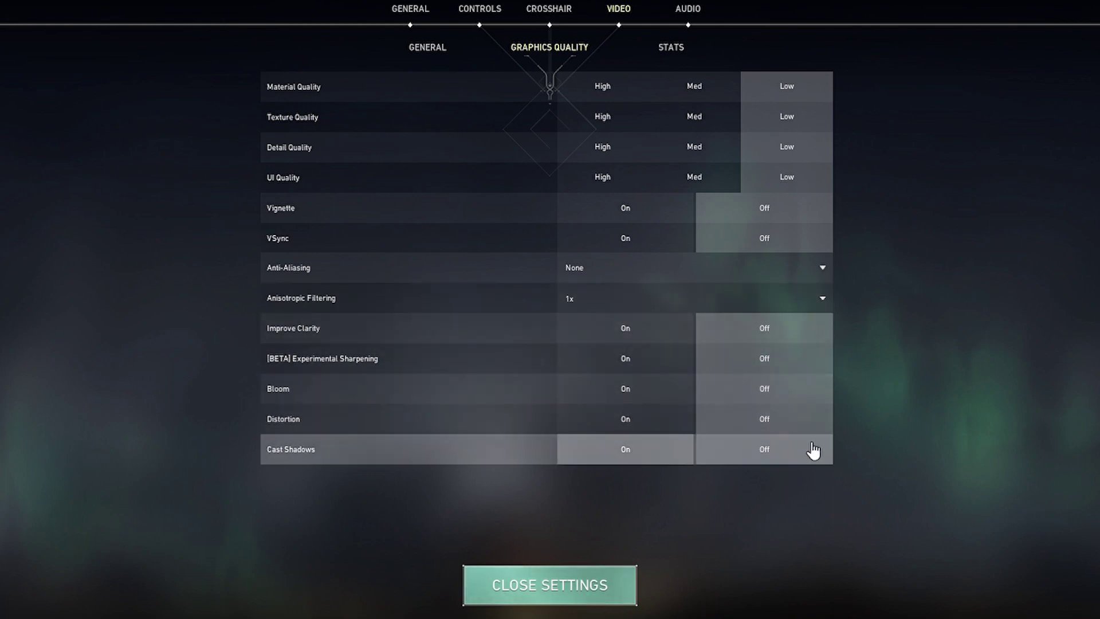
left_click(805, 448)
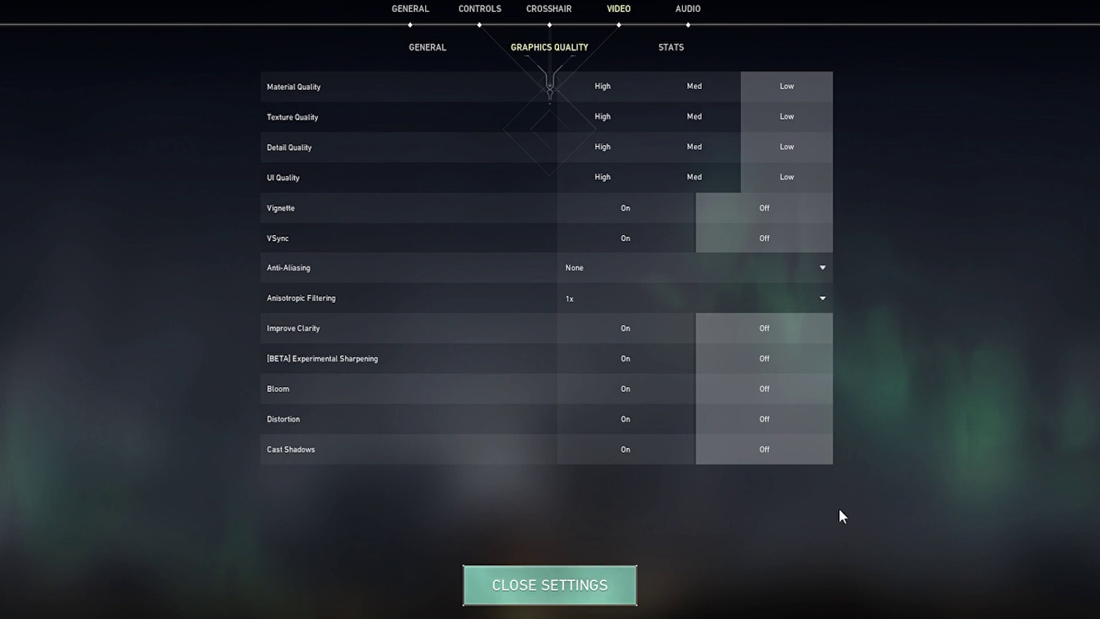
left_click(579, 584)
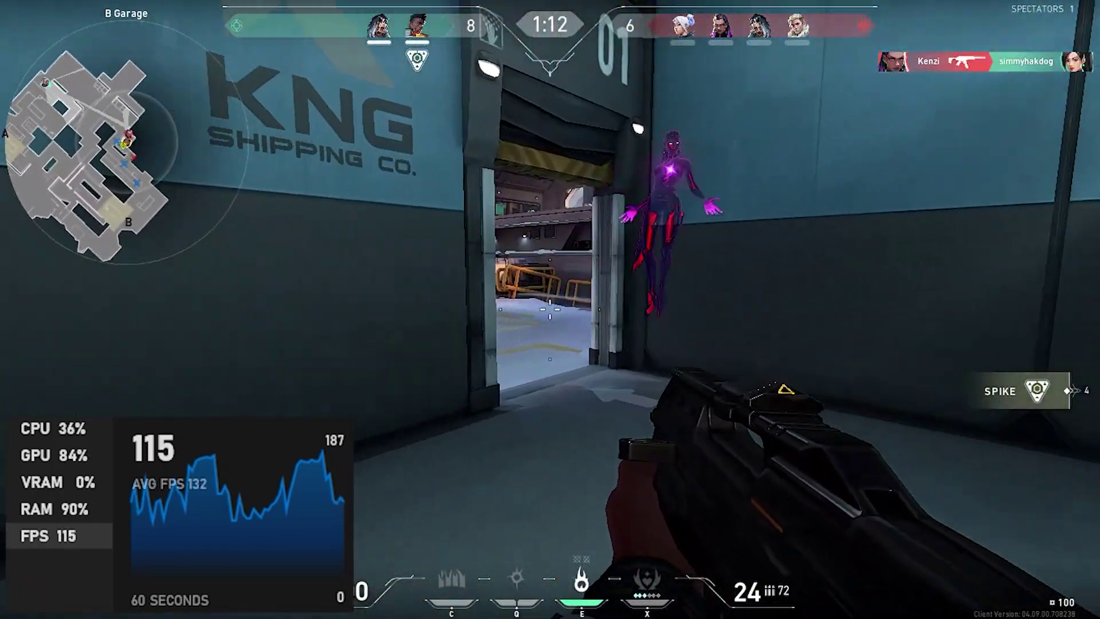
left_click(550, 309)
left_click(550, 309)
left_click(550, 309)
left_click(550, 310)
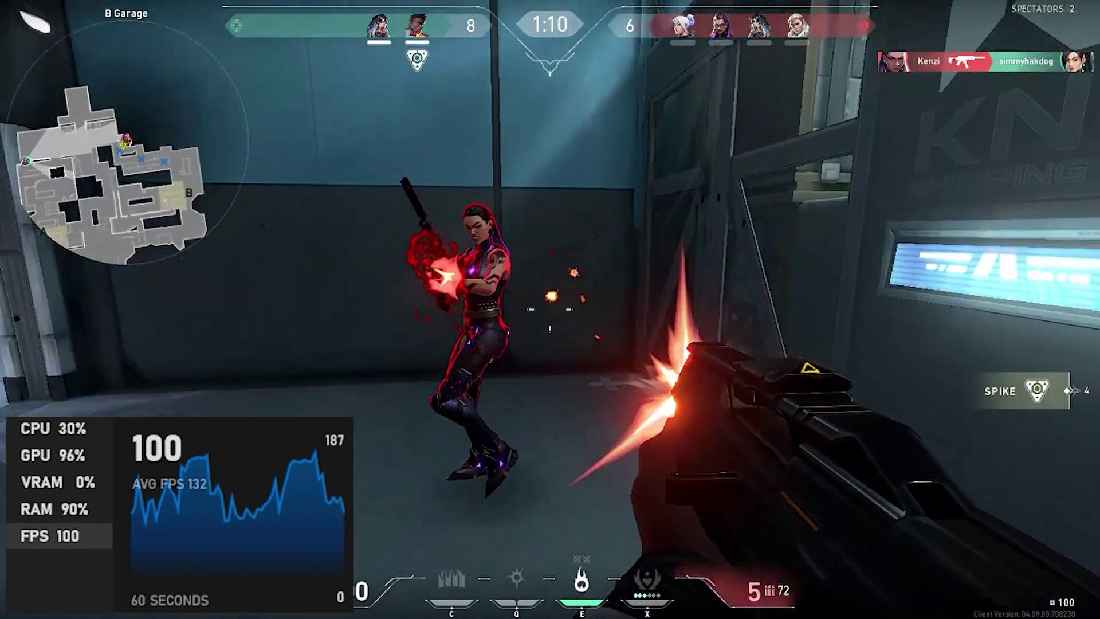
left_click(550, 309)
left_click(550, 309)
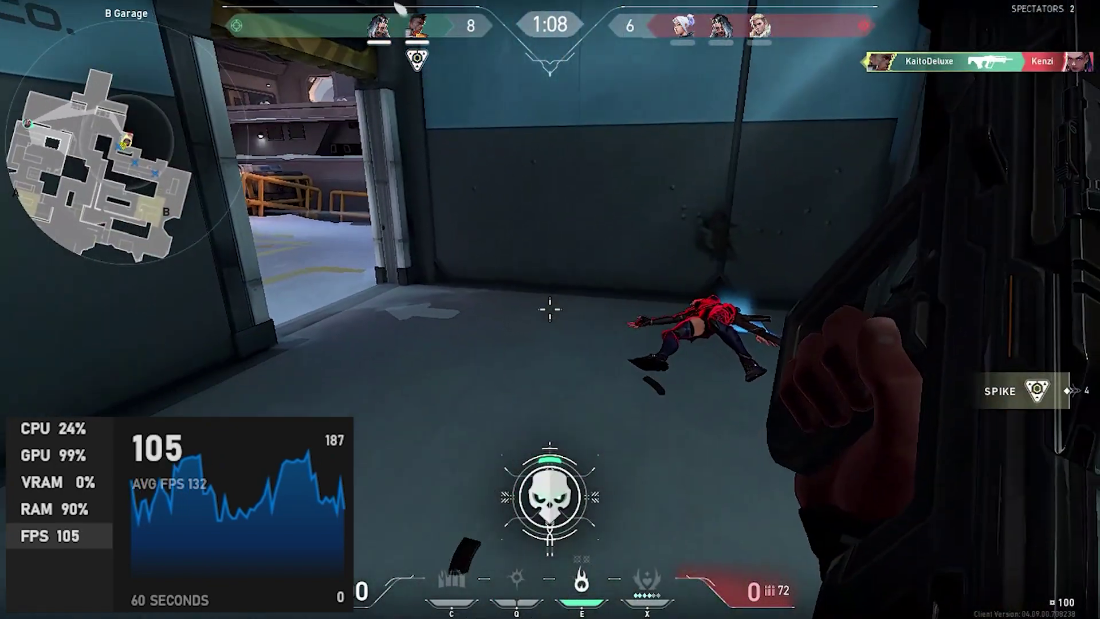
key("w")
key("3")
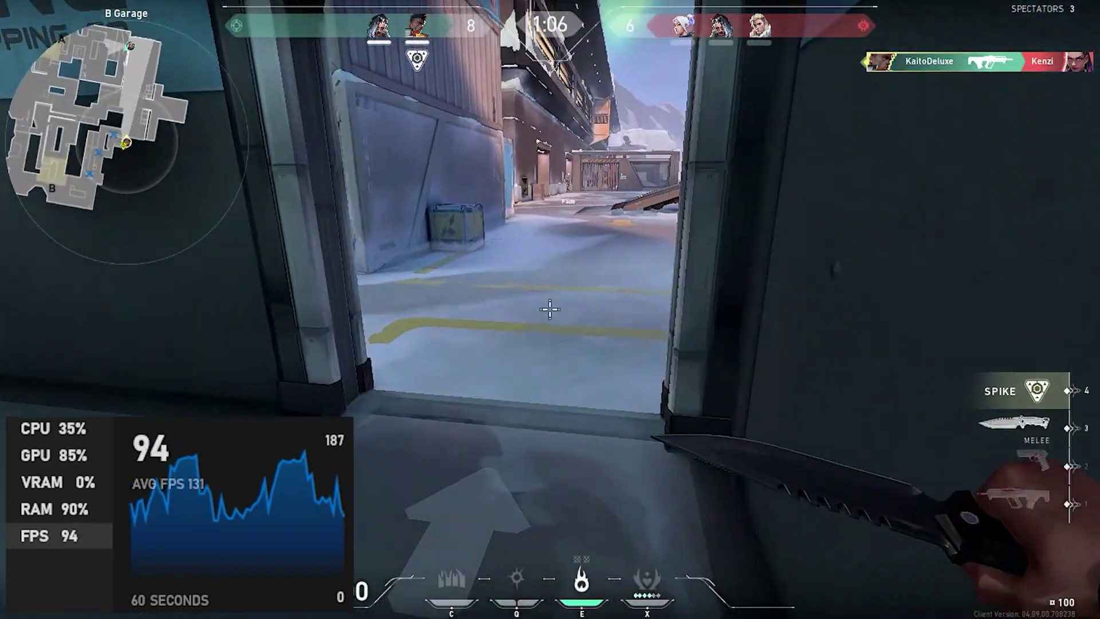
key("1")
key("w")
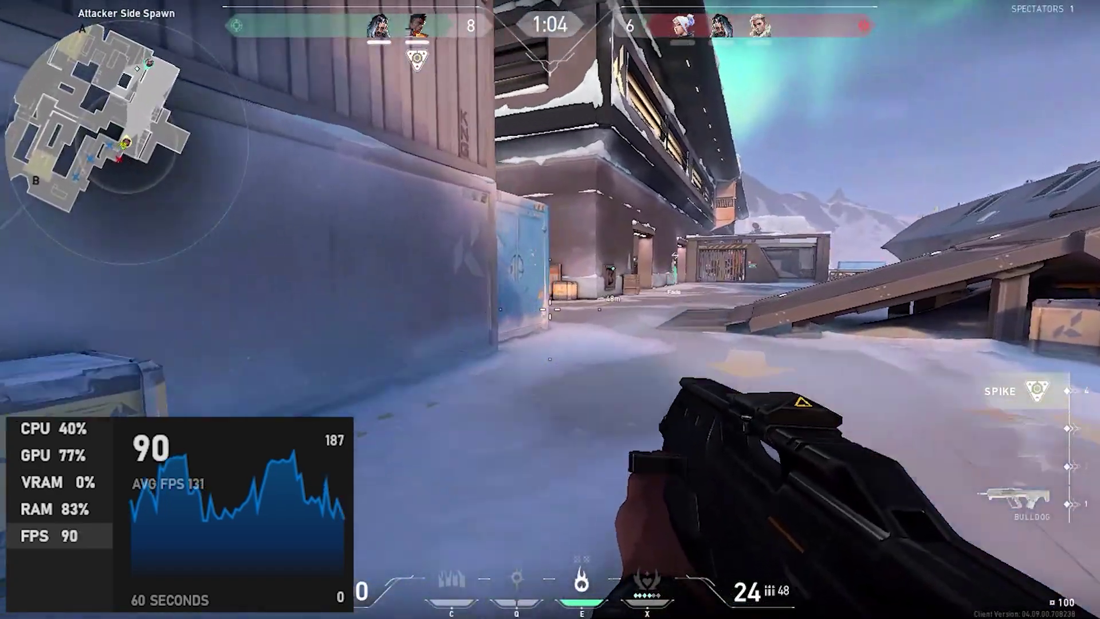
key("w")
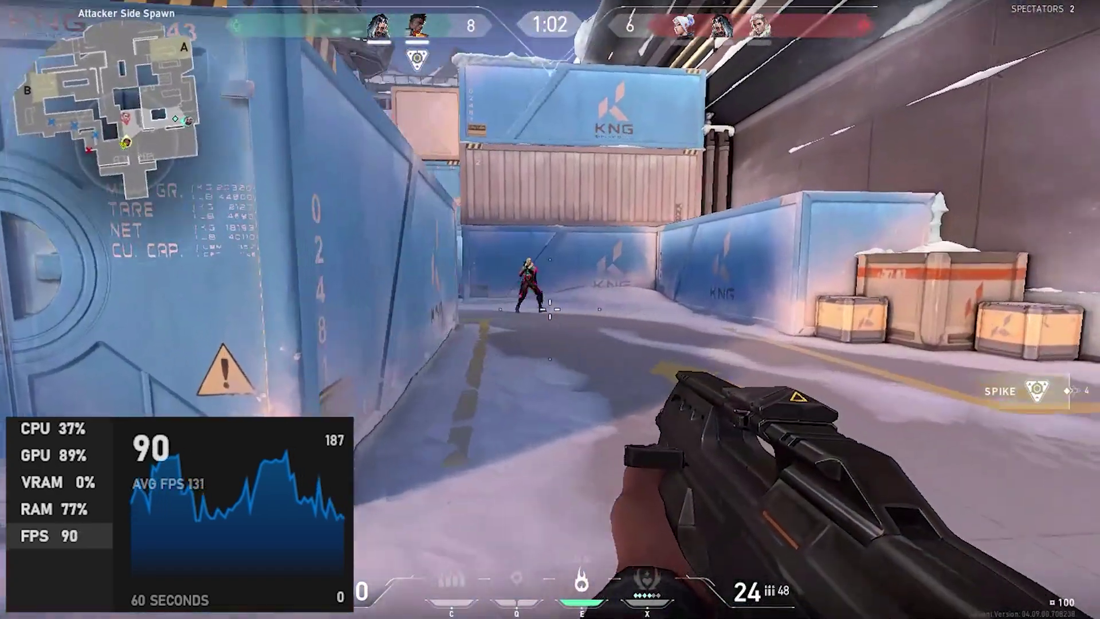
left_click(550, 310)
left_click(550, 309)
left_click(550, 310)
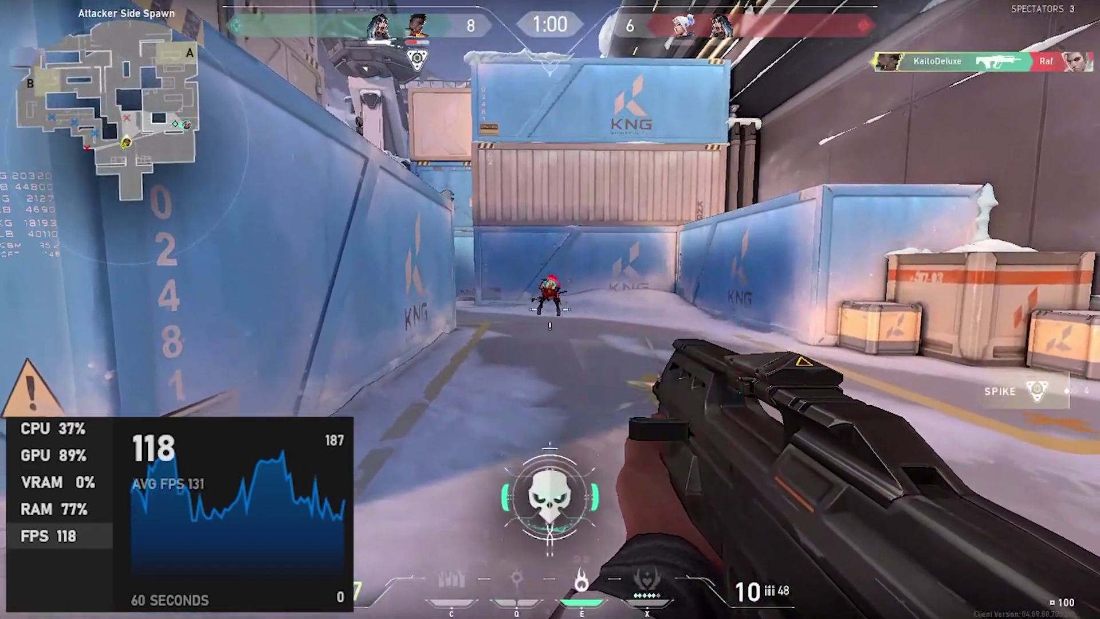
key("r")
key("w")
key("w")
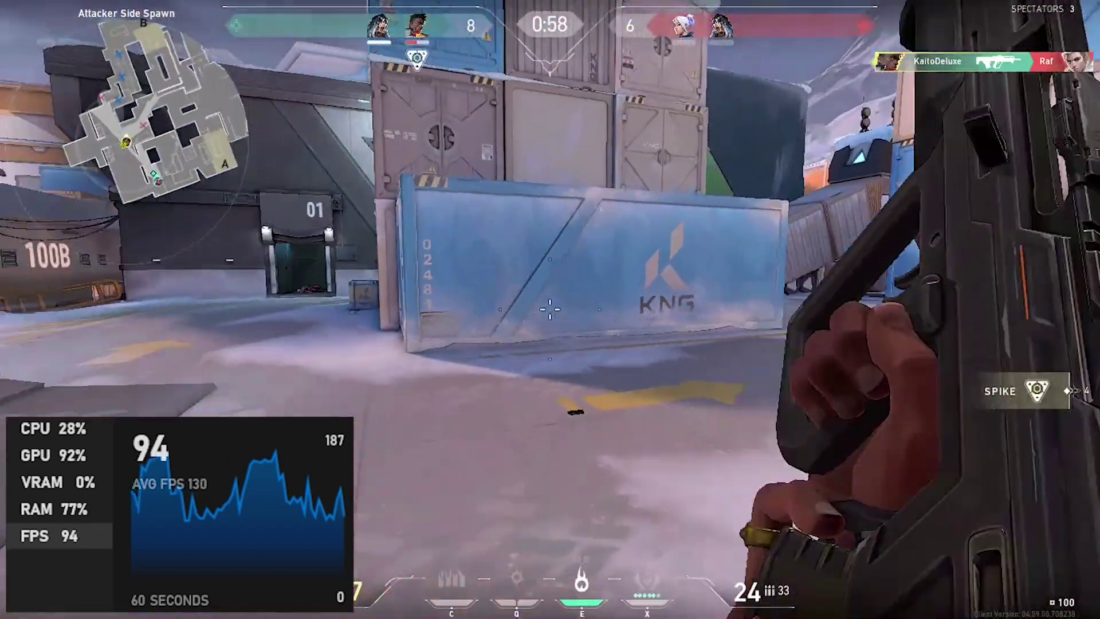